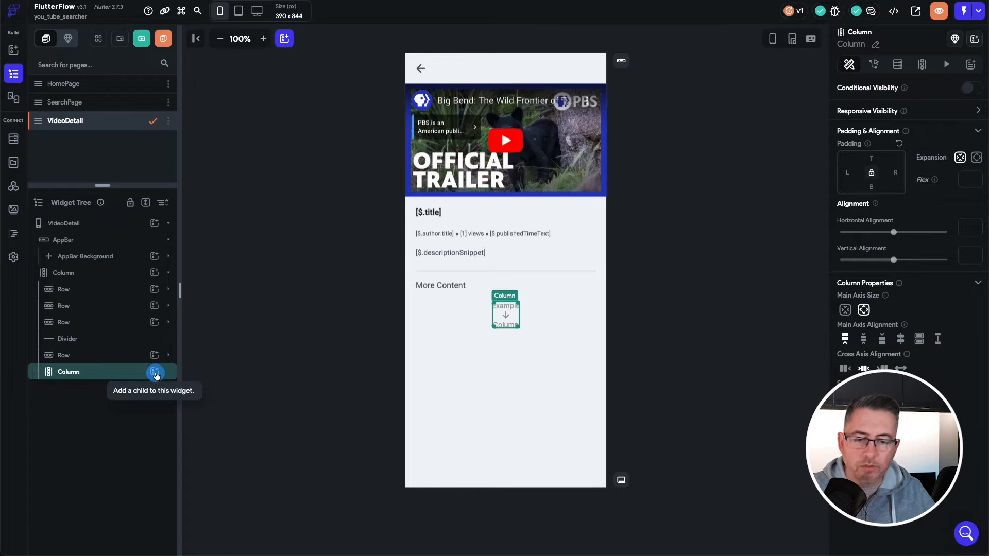
# - Add a row to the empty column below More Content and place an Image widget inside it
pyautogui.click(155, 373)
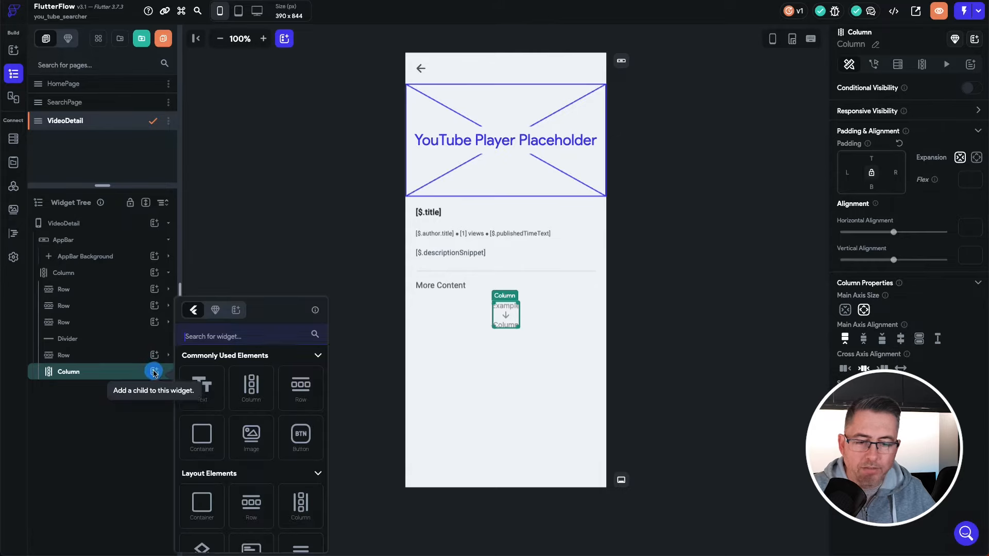
pyautogui.click(301, 384)
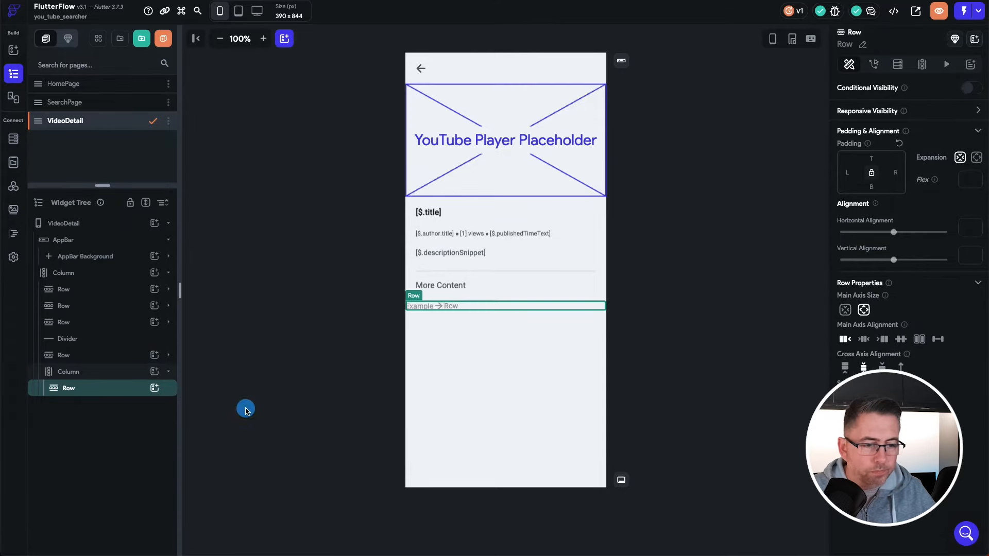
pyautogui.click(154, 388)
pyautogui.click(228, 335)
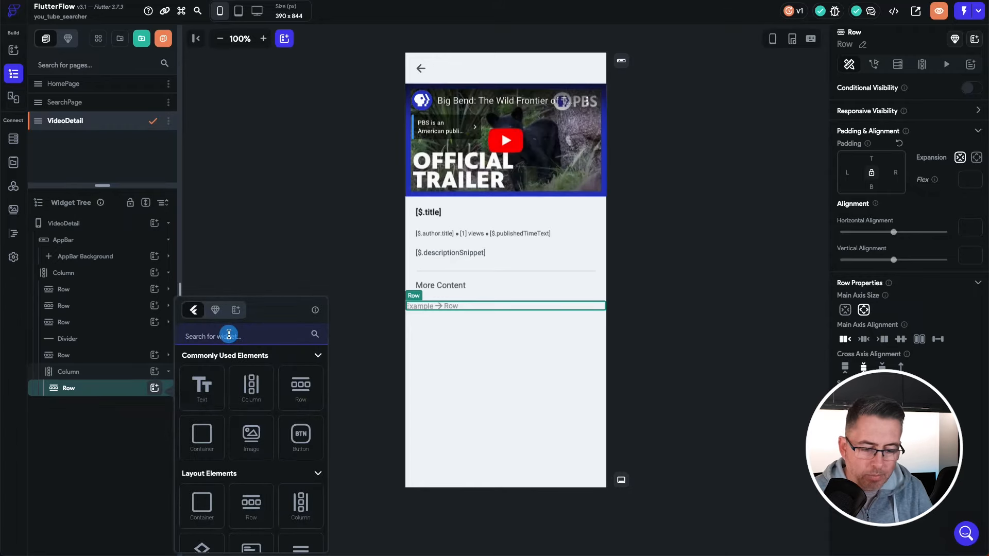
pyautogui.write('i')
pyautogui.click(206, 390)
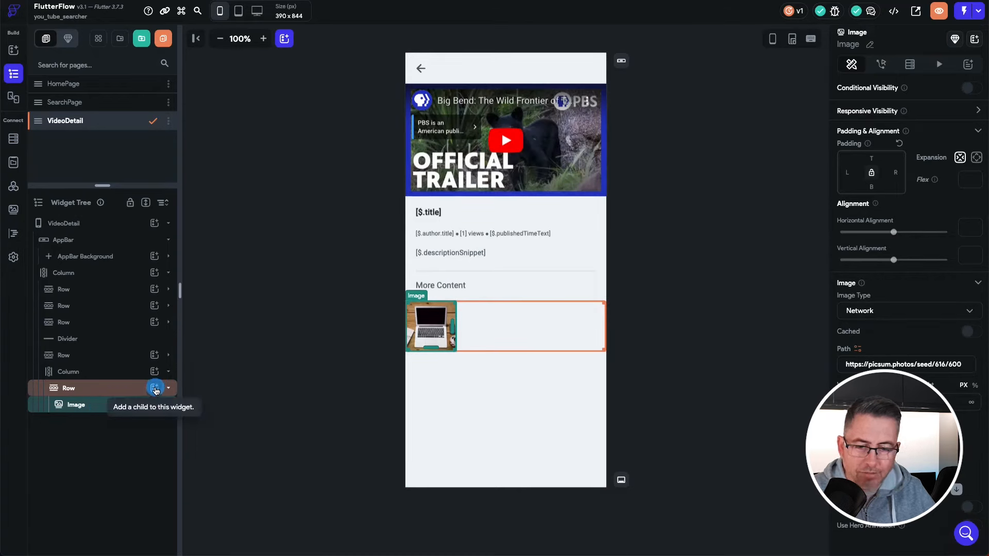
# - Add a column after the image in the row and put two rows inside that column
pyautogui.click(154, 387)
pyautogui.click(257, 386)
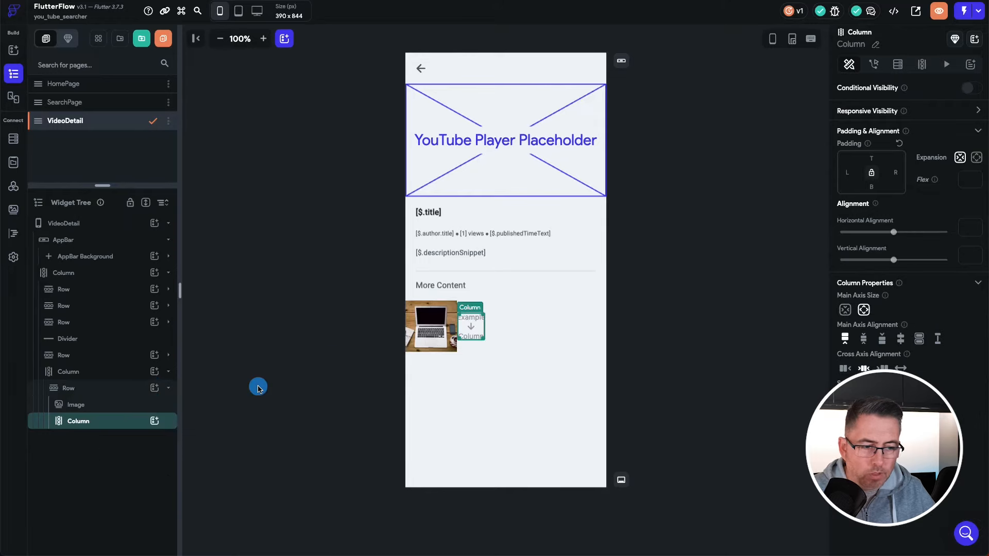
pyautogui.click(154, 421)
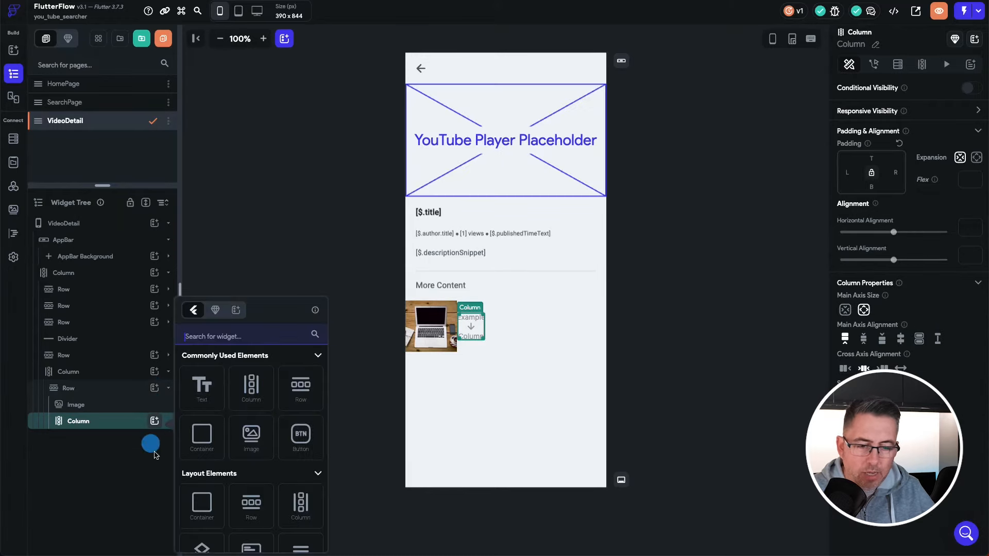
pyautogui.click(301, 392)
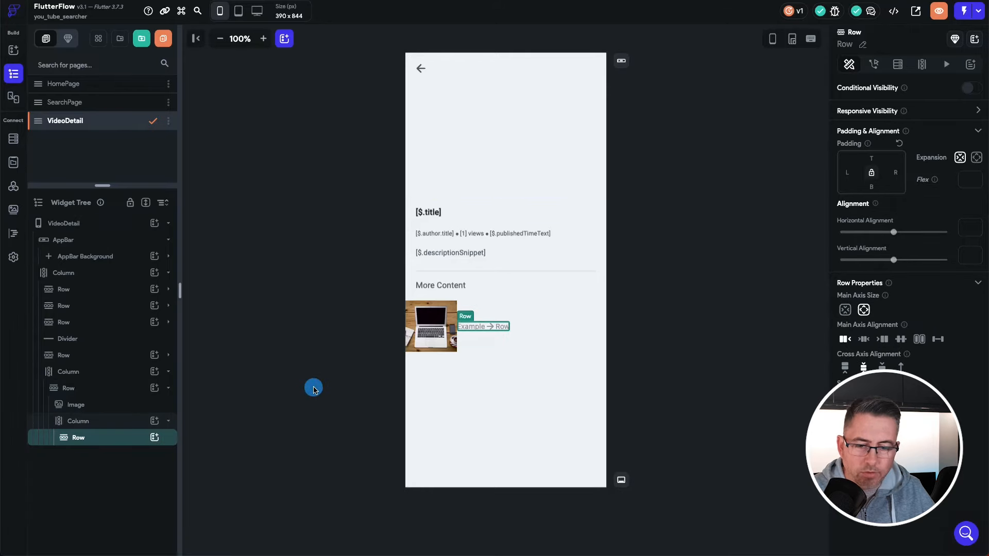
pyautogui.click(153, 422)
pyautogui.click(300, 392)
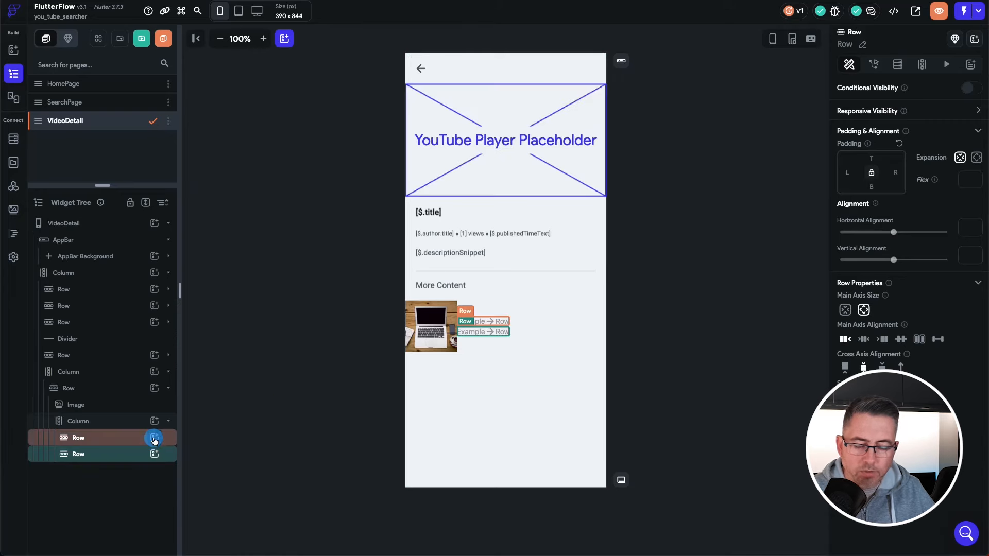
# - Add a Text widget to each of the two rows beside the image
pyautogui.click(154, 438)
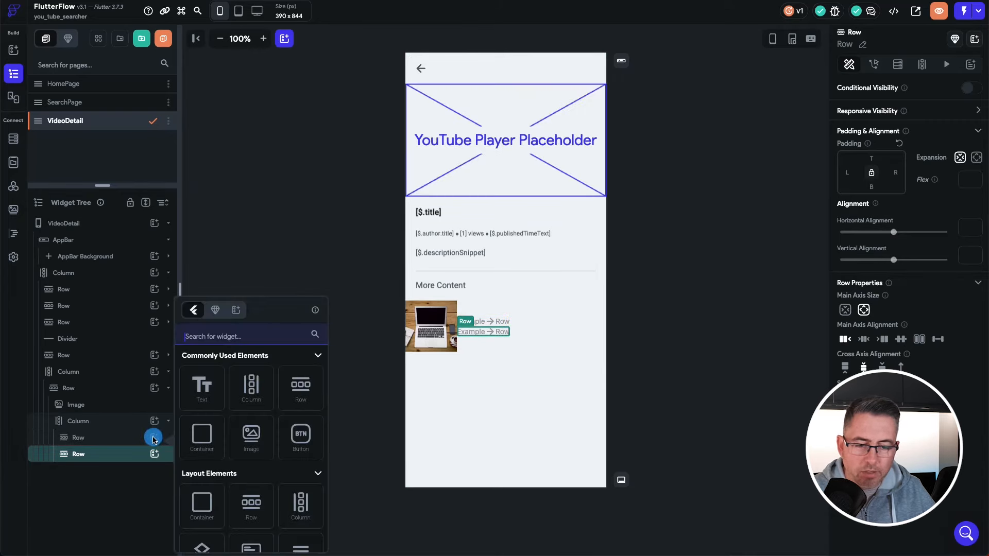
pyautogui.click(201, 387)
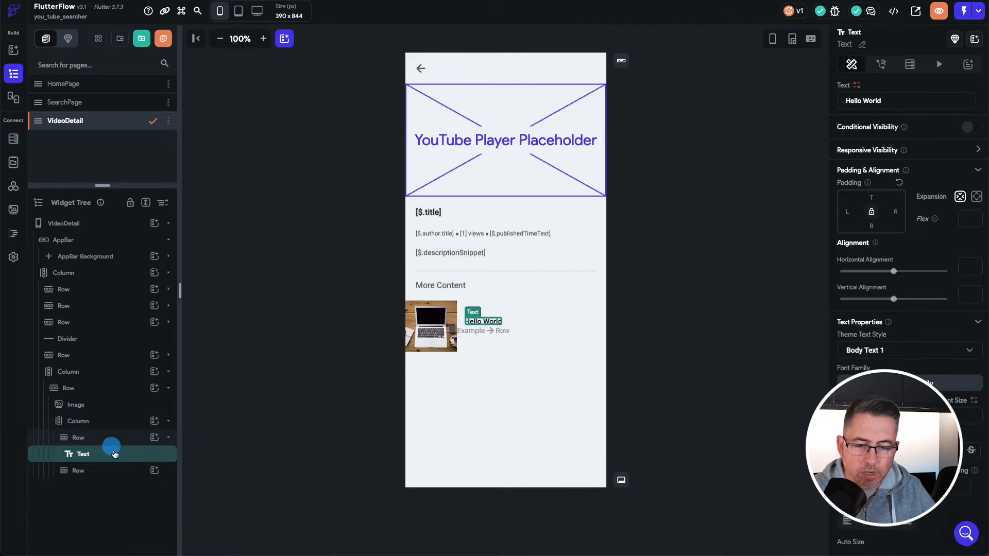
pyautogui.click(154, 470)
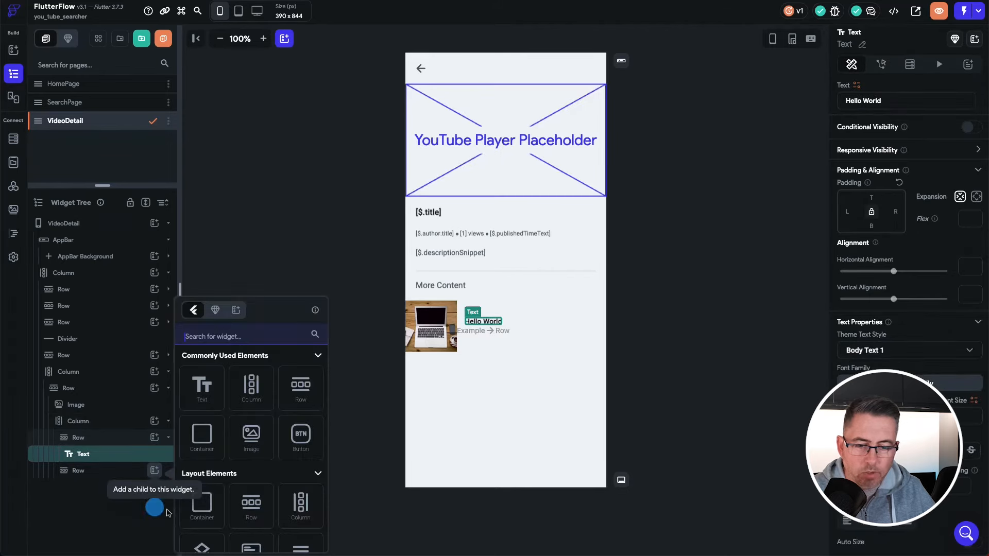
pyautogui.click(201, 389)
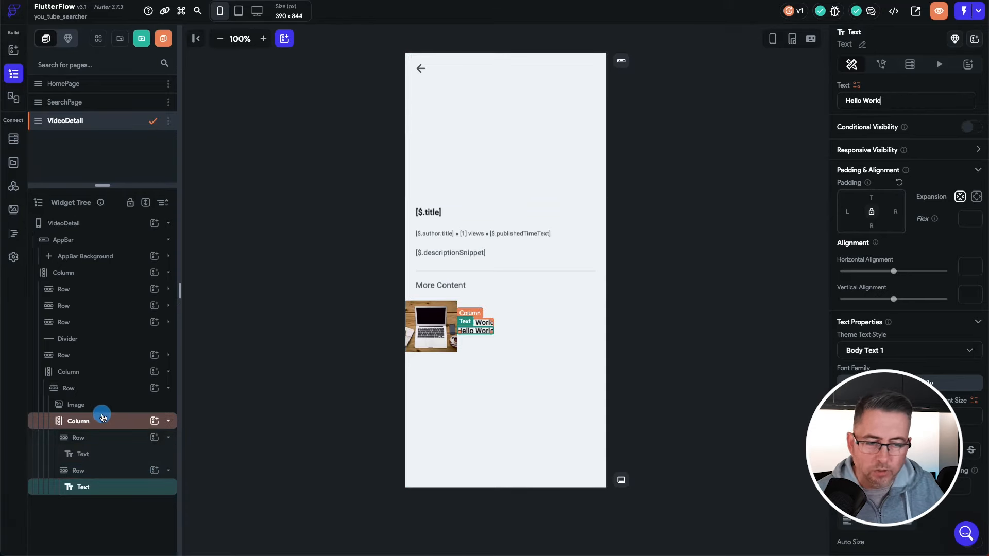
# - Set the left, right and bottom padding of the row containing the image to 20
pyautogui.click(88, 392)
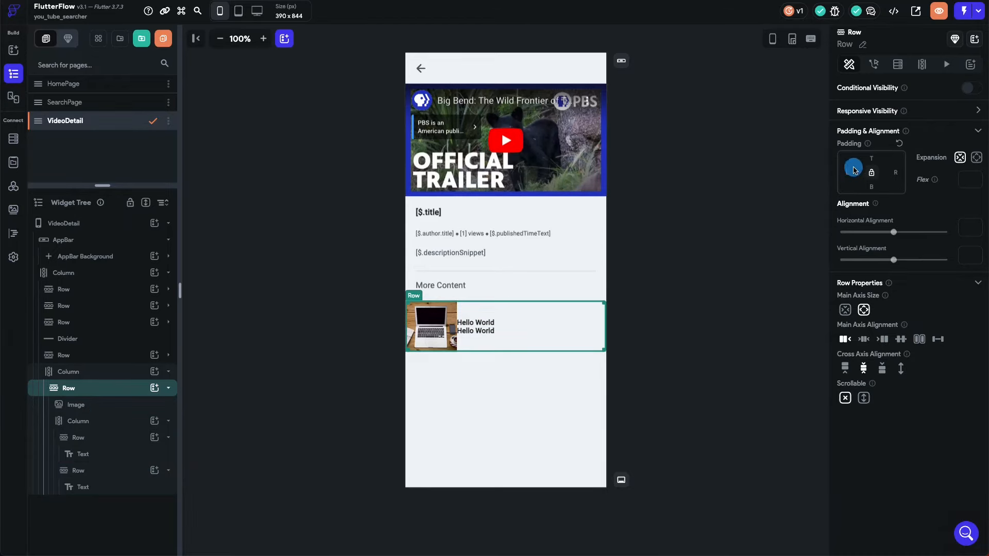
pyautogui.write('20')
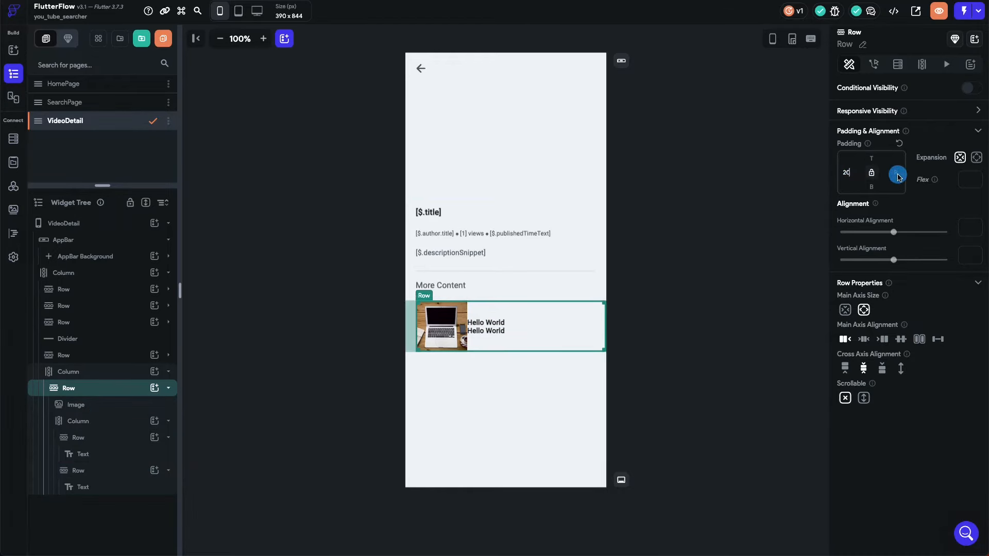
pyautogui.click(891, 170)
pyautogui.write('20')
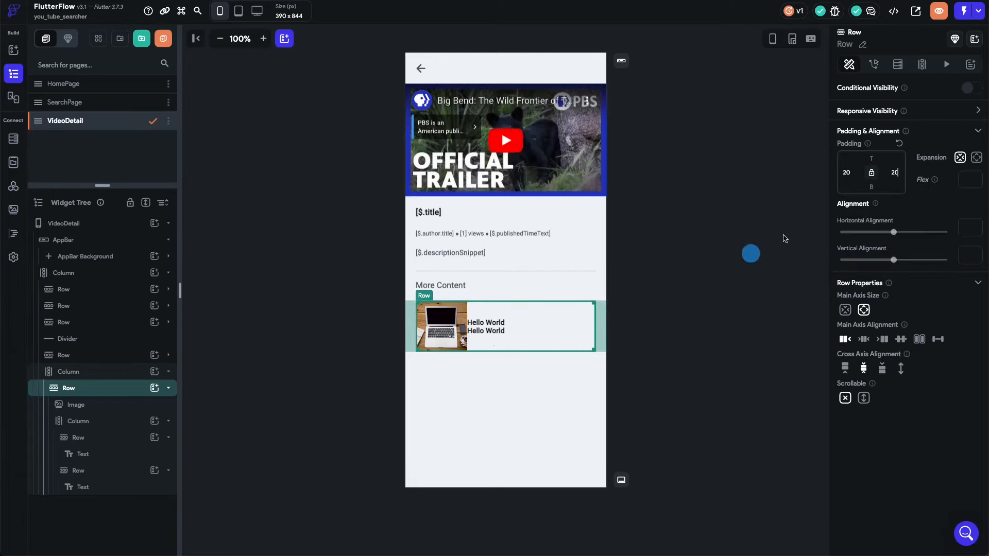
pyautogui.click(871, 187)
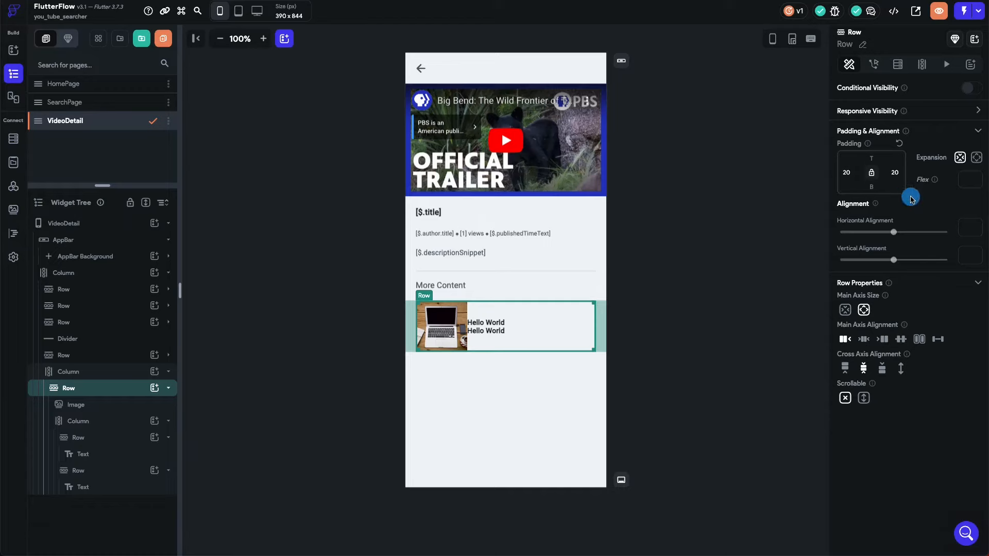
pyautogui.write('20')
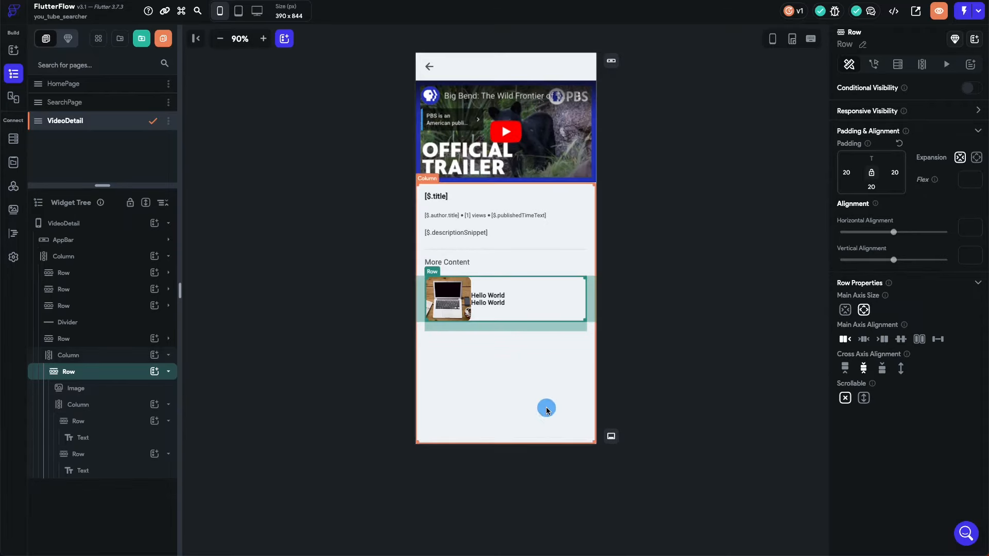
# - Set the column beside the image and both Hello World texts inside it to expanded
pyautogui.click(78, 405)
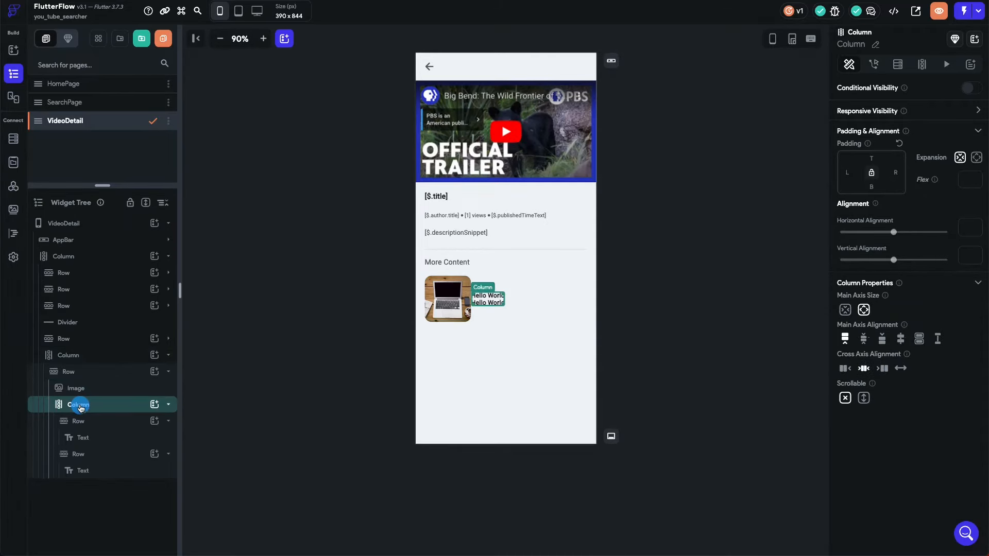
pyautogui.click(977, 157)
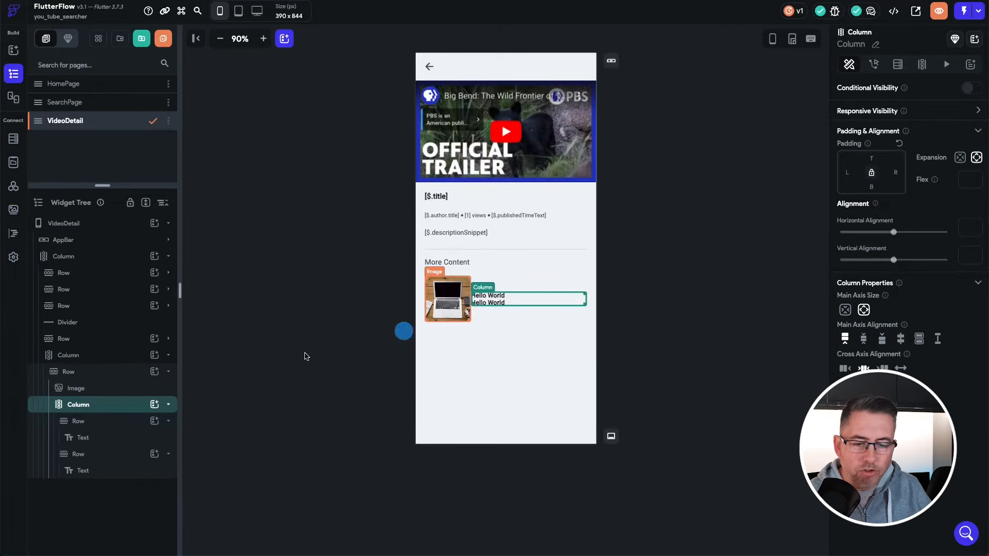
pyautogui.click(82, 439)
pyautogui.click(889, 186)
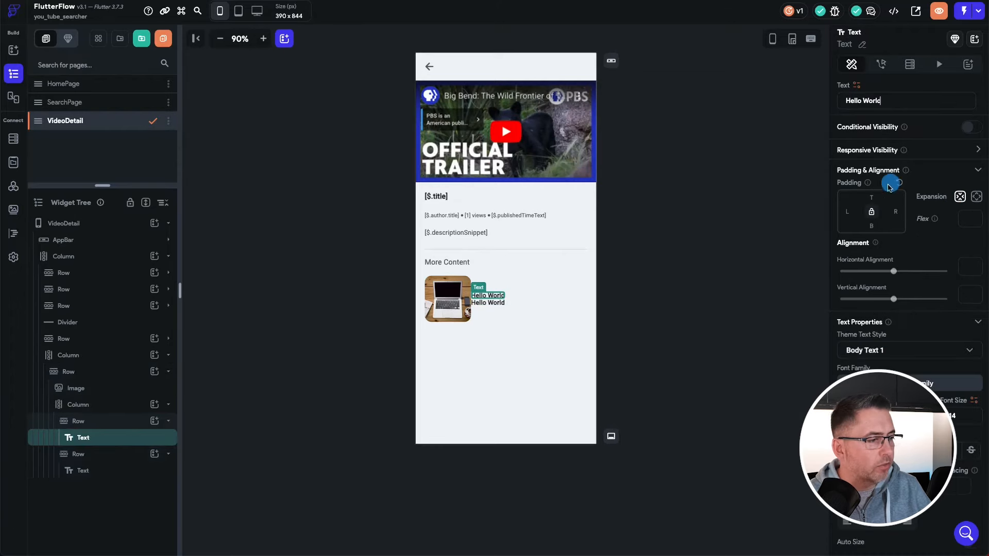
pyautogui.click(976, 196)
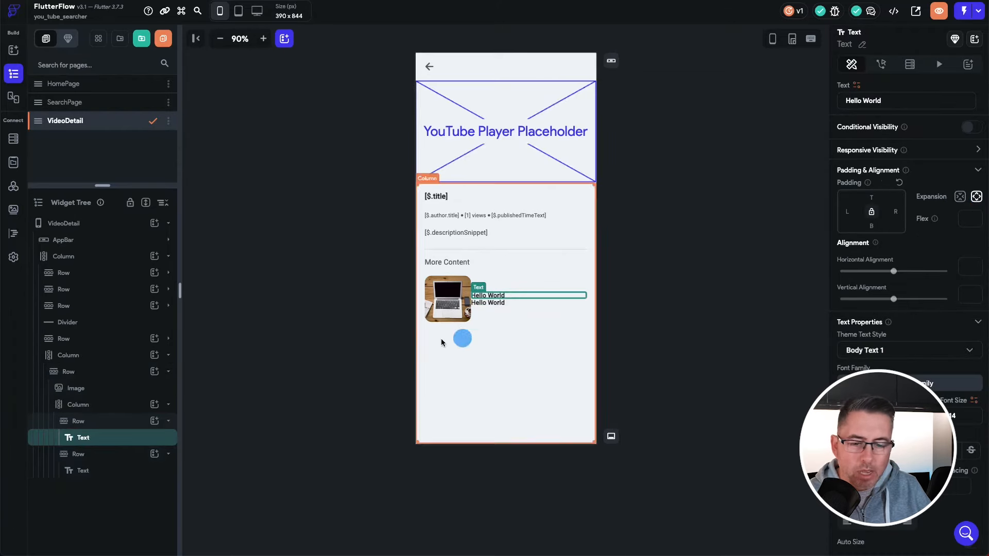
pyautogui.click(95, 470)
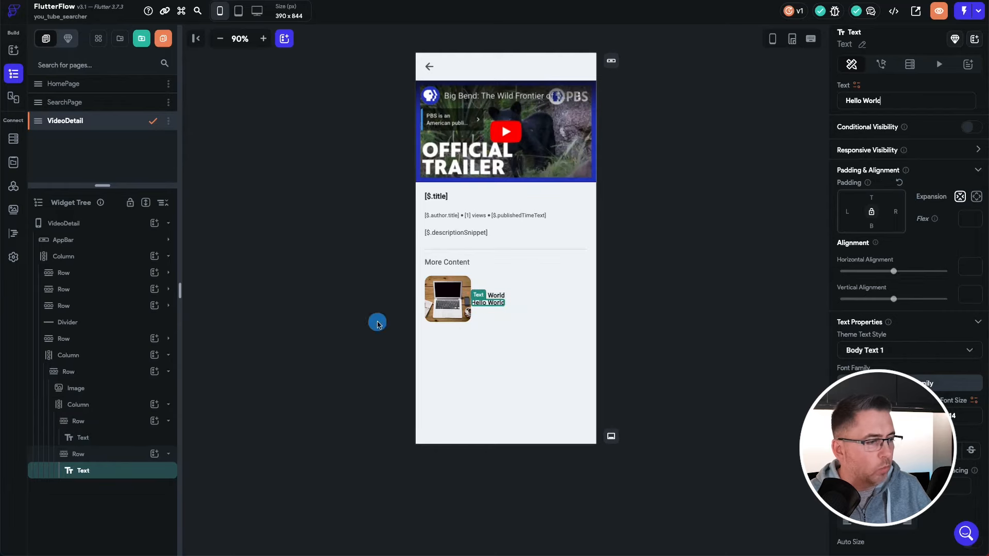
pyautogui.click(980, 196)
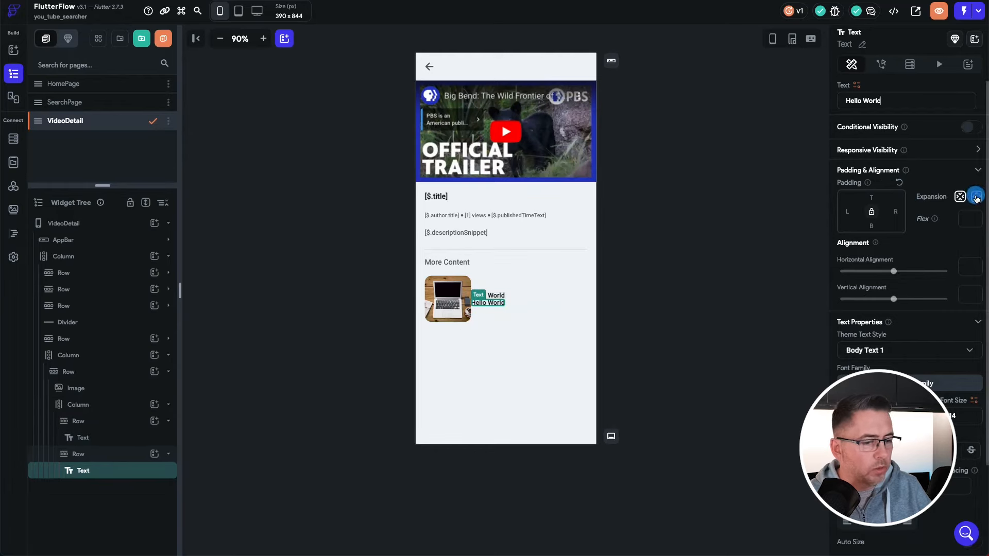
# - Set the bottom padding of the row holding the first Hello World text to 15
pyautogui.click(91, 424)
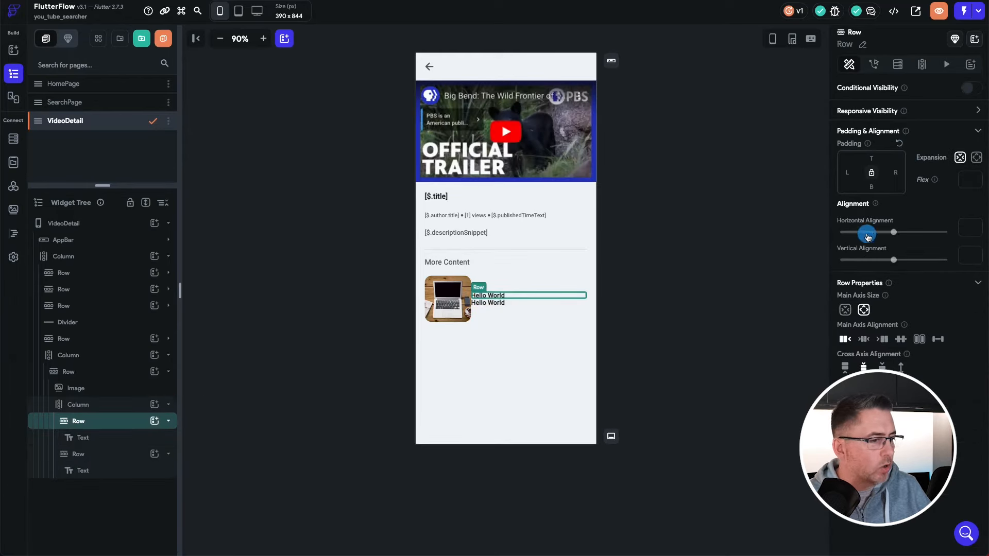
pyautogui.click(871, 187)
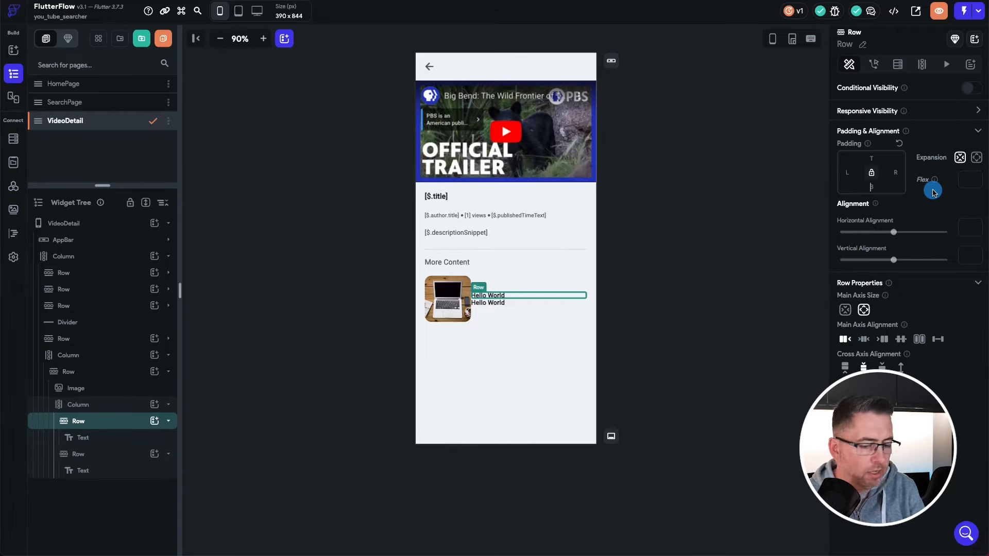
pyautogui.write('15')
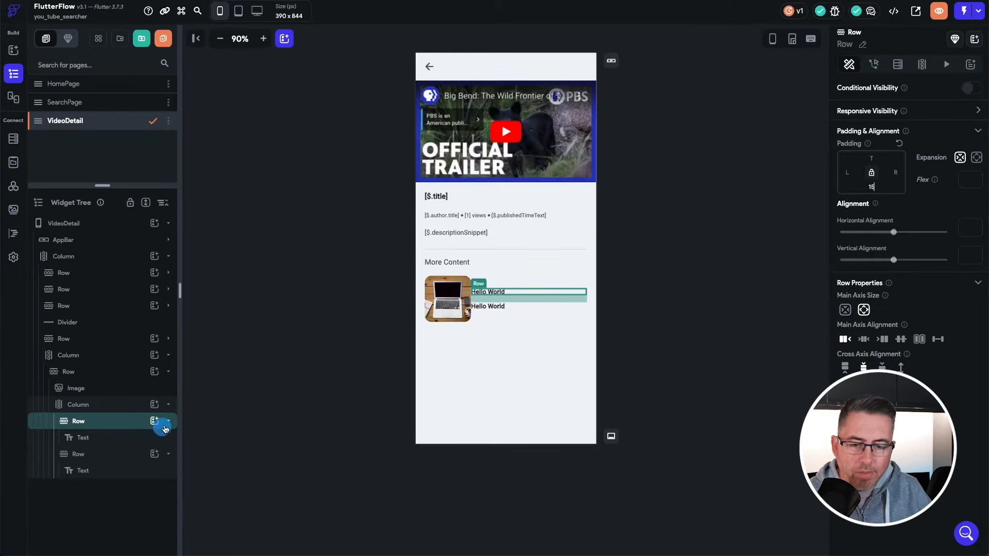
# - Align the image row's contents to the start of its cross axis and set the image's right padding to 15
pyautogui.click(73, 373)
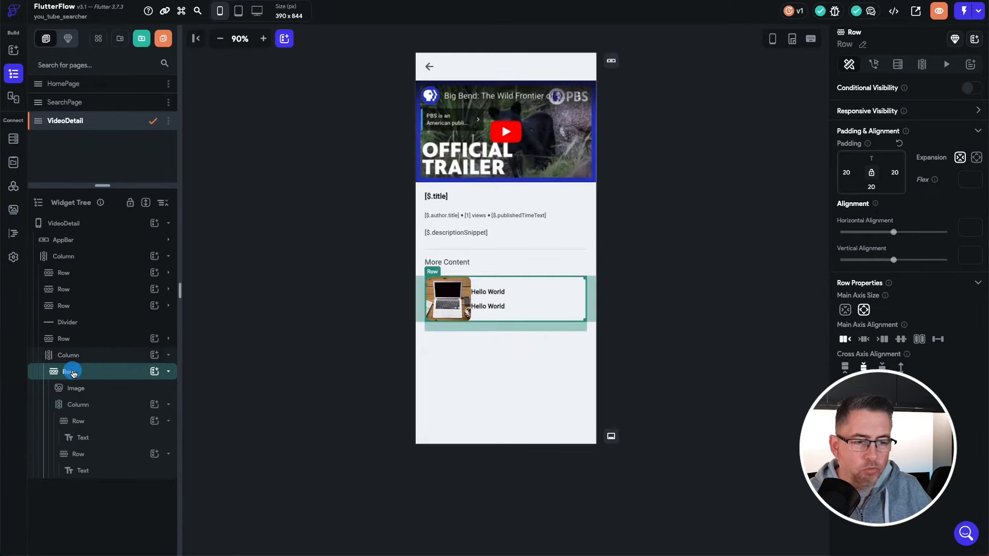
pyautogui.click(845, 368)
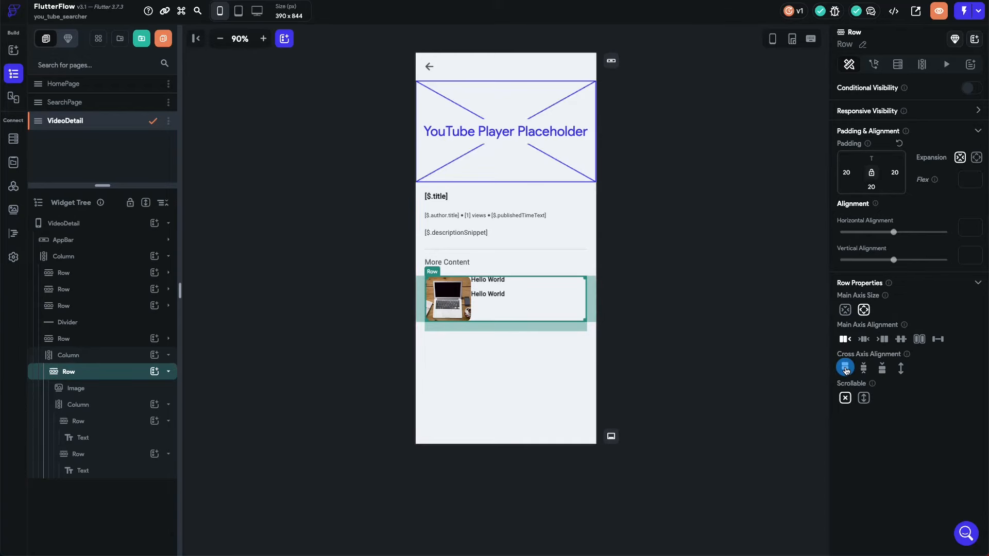
pyautogui.click(71, 394)
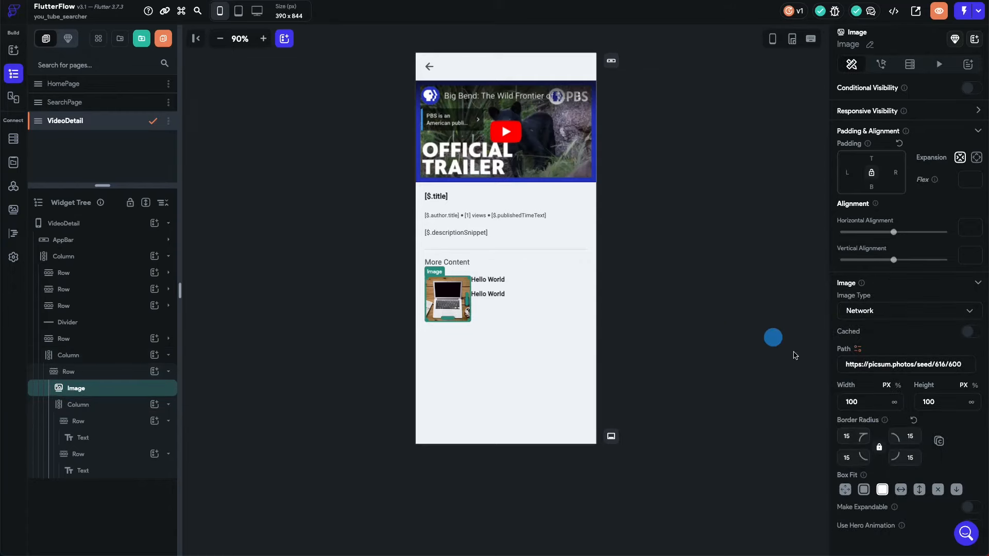
pyautogui.click(895, 173)
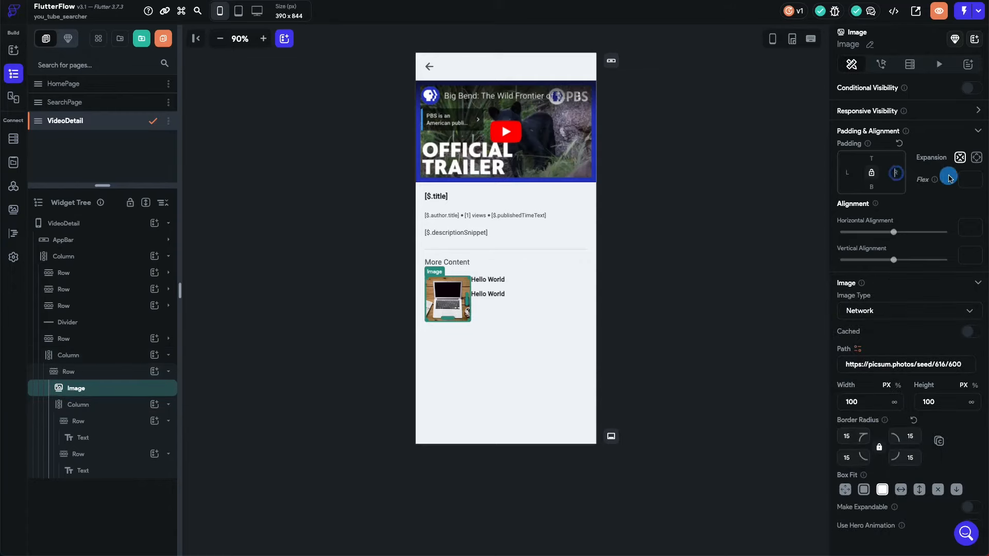
pyautogui.write('15')
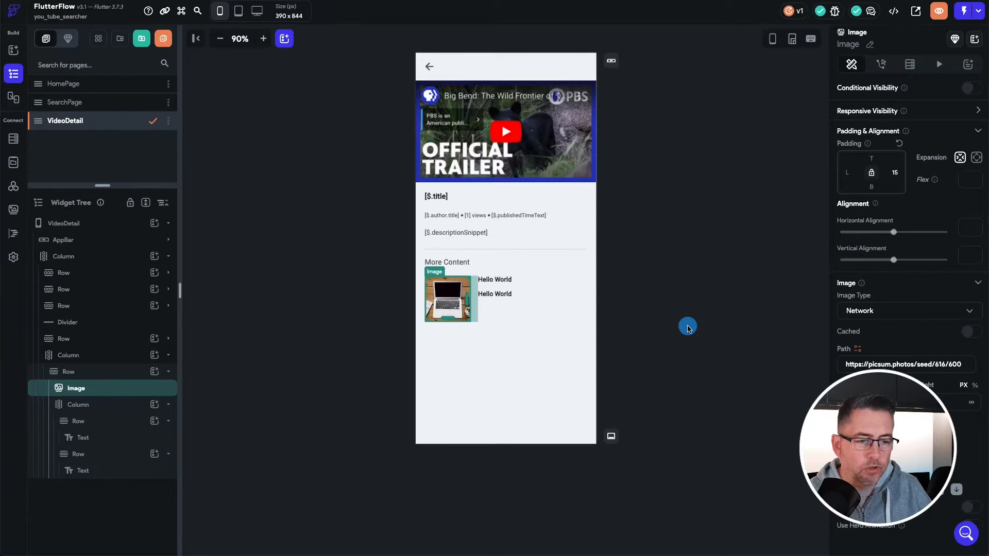
pyautogui.click(688, 328)
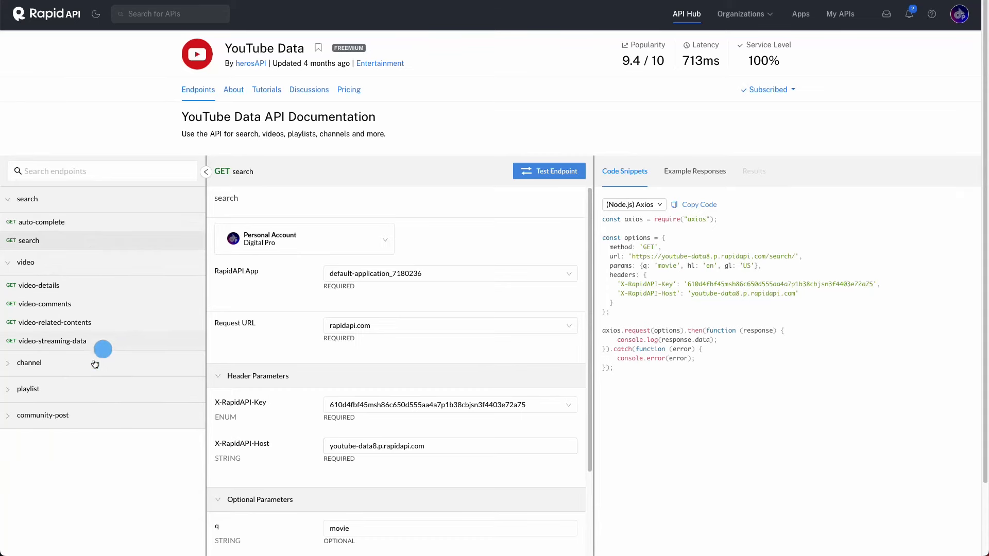
# - Open the channel-videos endpoint of the YouTube Data API on RapidAPI and return to the VideoDetail page in FlutterFlow
pyautogui.click(24, 365)
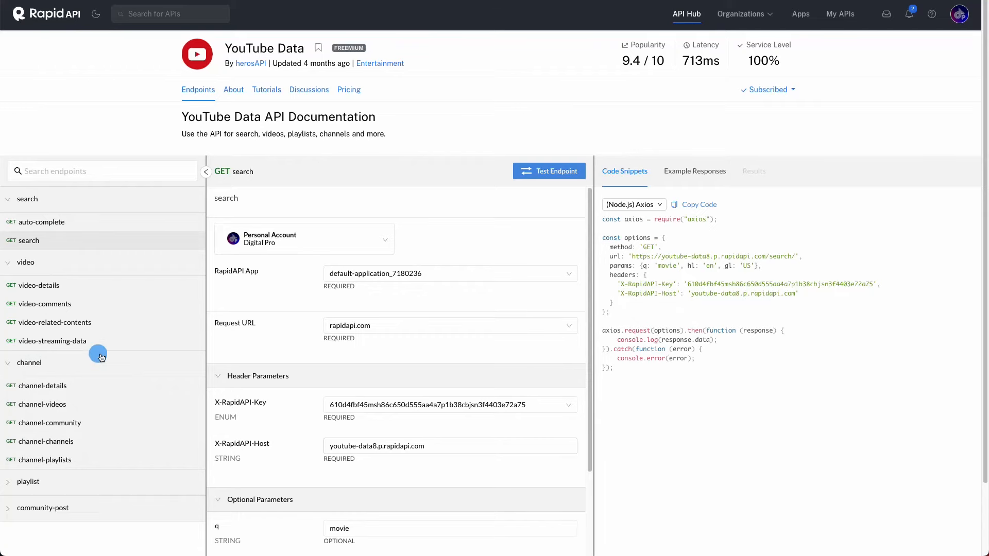
pyautogui.click(42, 407)
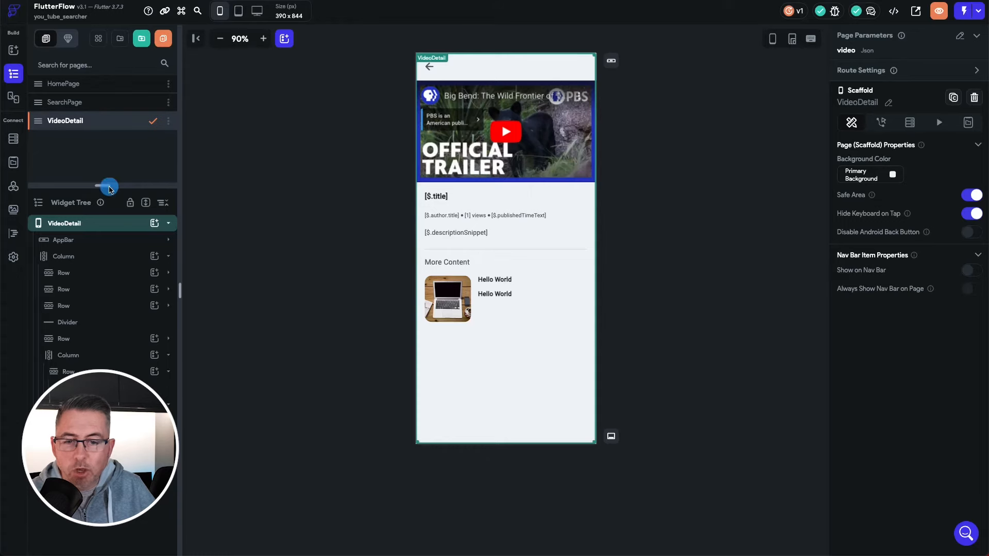
pyautogui.click(39, 225)
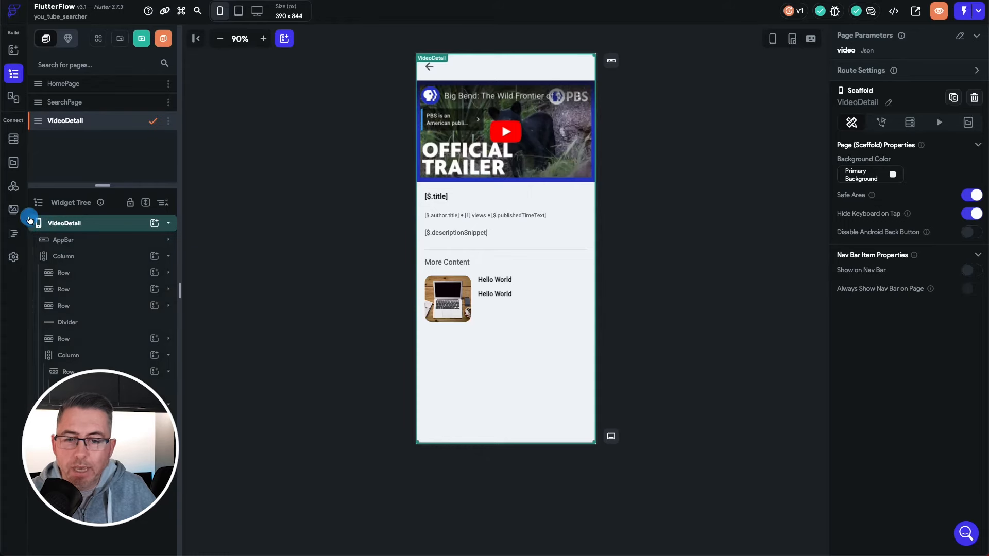
# - Create a new API call named Retrieve Channel Videos
pyautogui.click(14, 188)
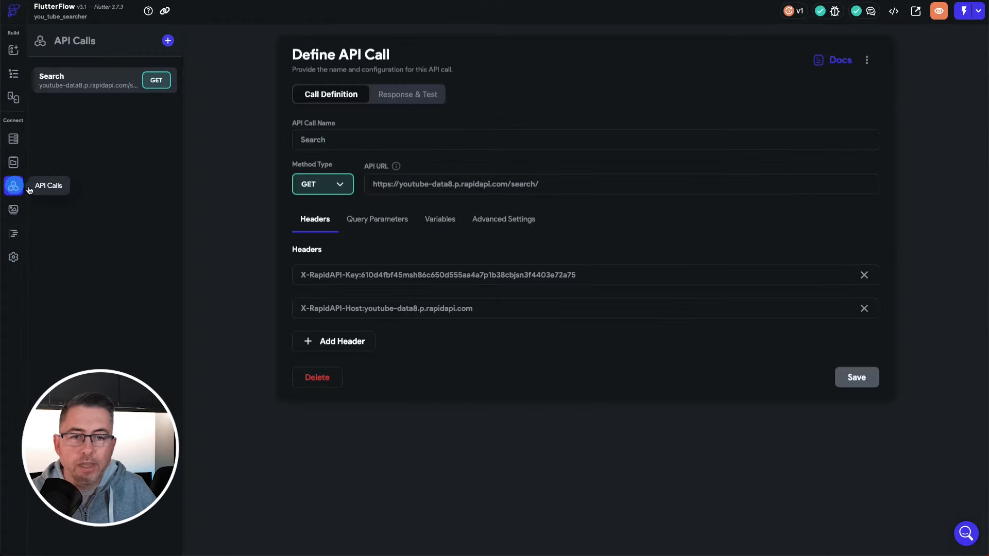
pyautogui.click(173, 46)
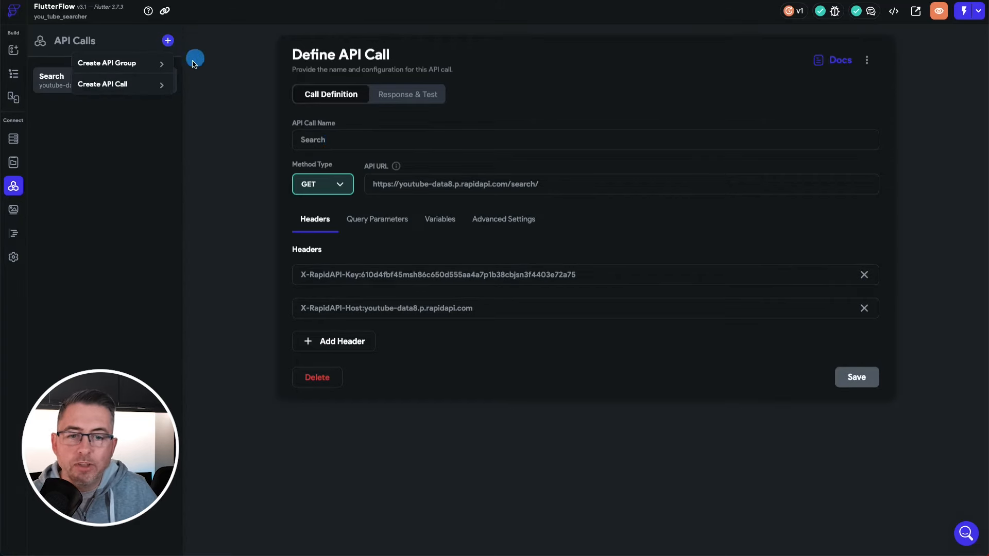
pyautogui.click(110, 87)
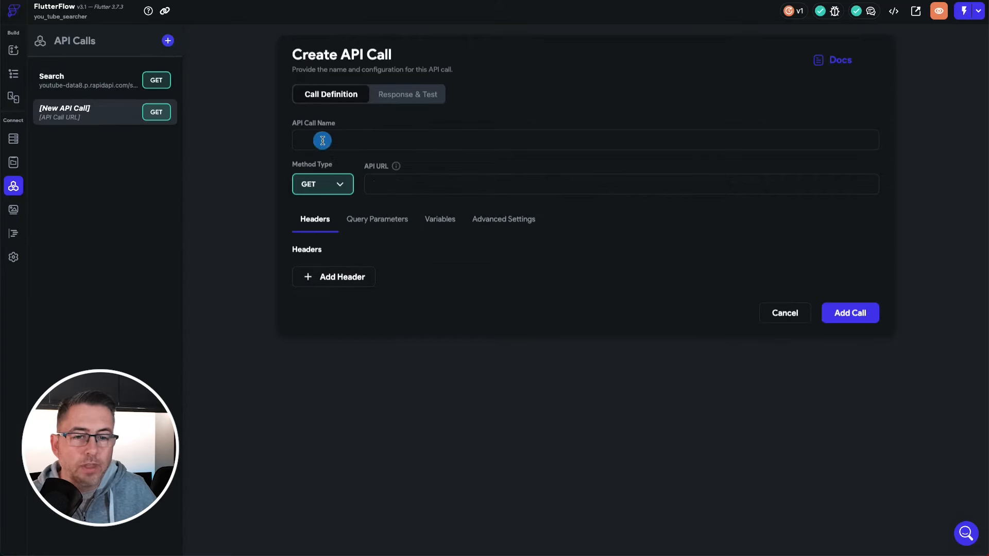
pyautogui.click(377, 140)
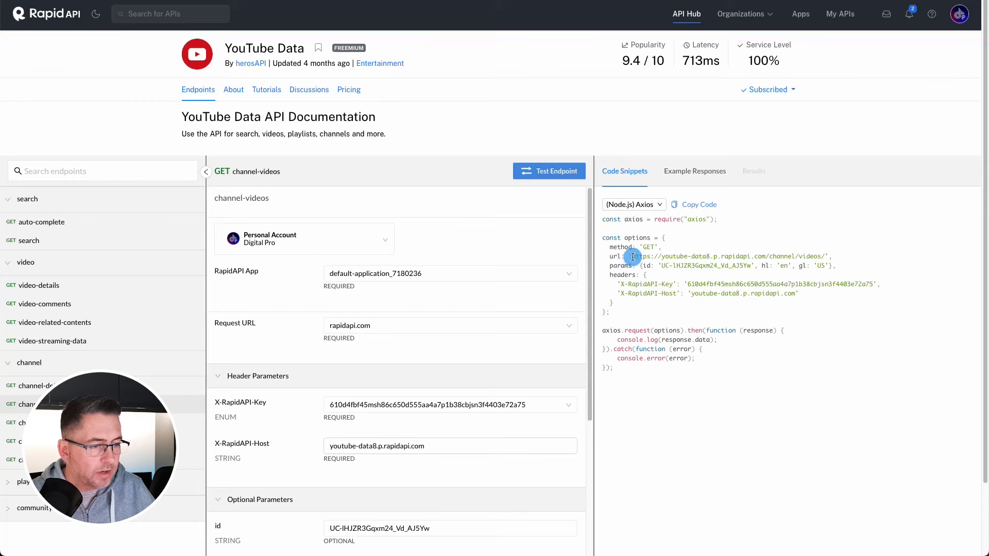
pyautogui.moveTo(632, 257); pyautogui.dragTo(805, 258)
pyautogui.rightClick(823, 257)
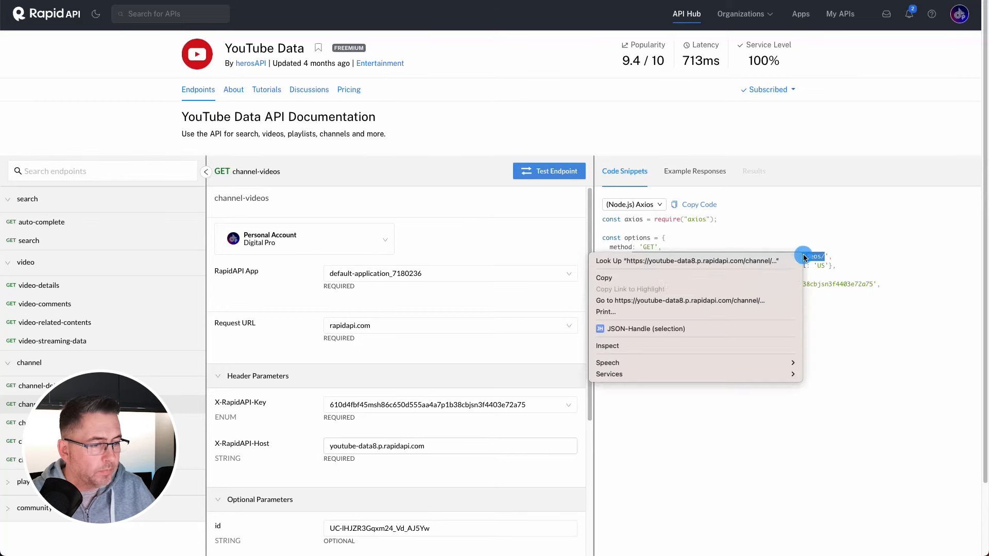
pyautogui.click(695, 282)
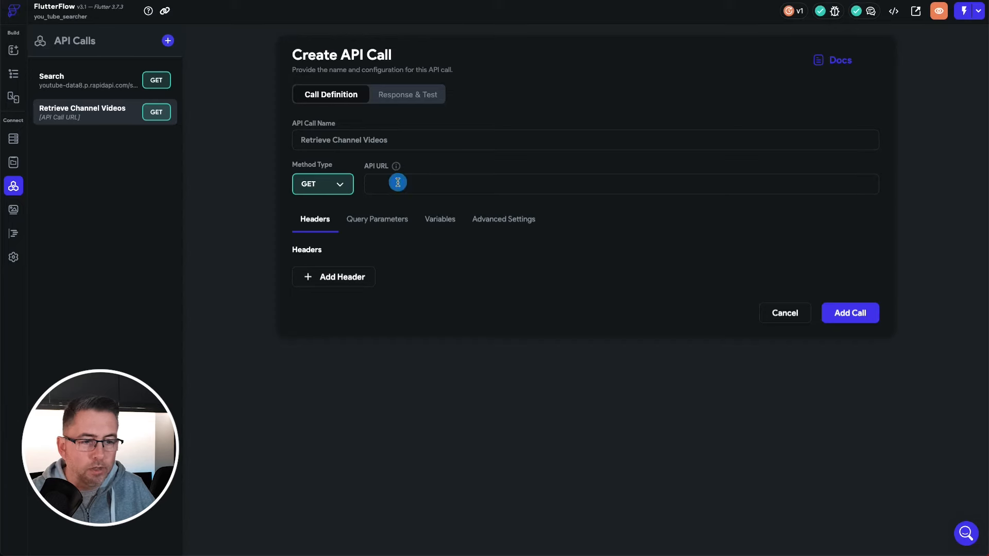
pyautogui.click(397, 185)
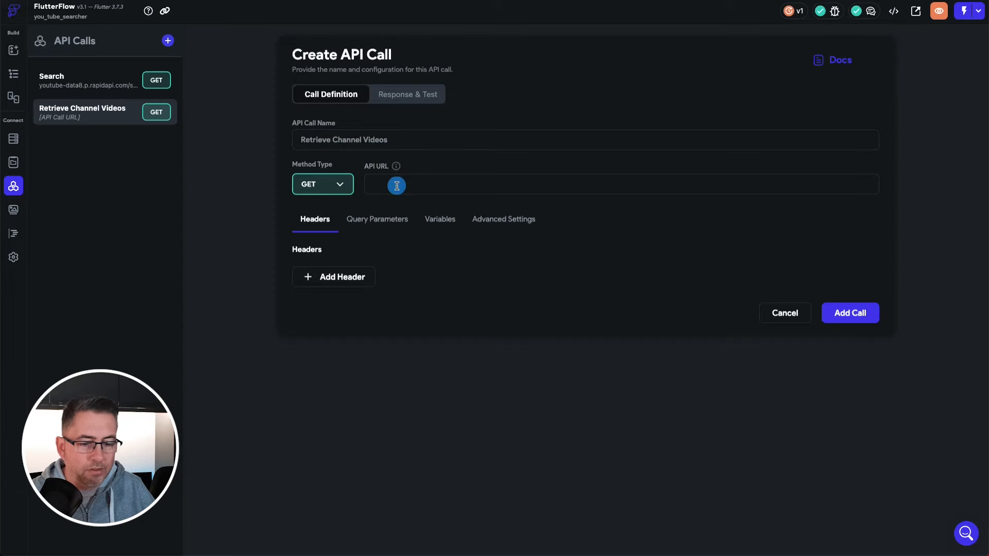
pyautogui.write('https://youtube-data8.p.rapidapi.com/channel/videos/')
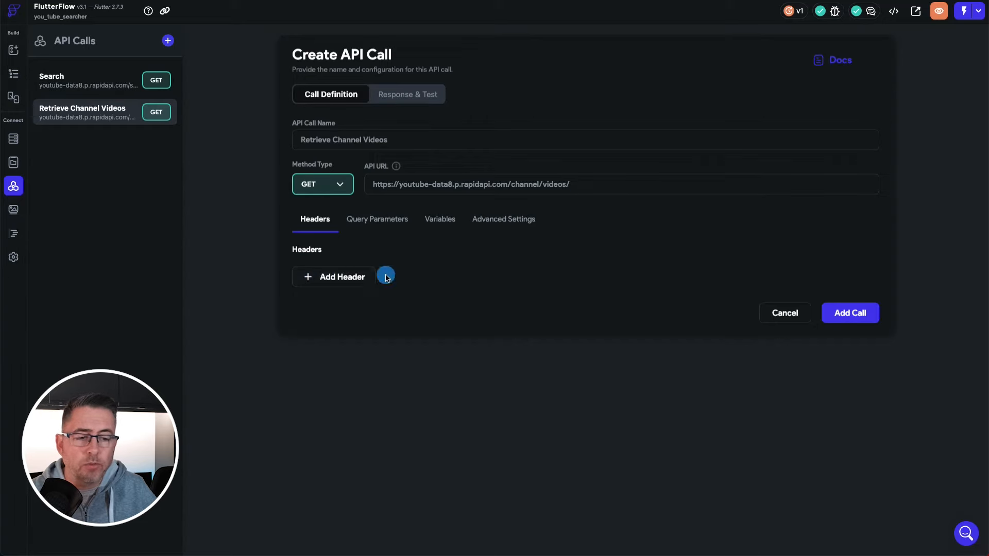
# - Add an X-RapidAPI-Key header to the call, with the header name and the API key copied from the RapidAPI code snippet
pyautogui.click(338, 281)
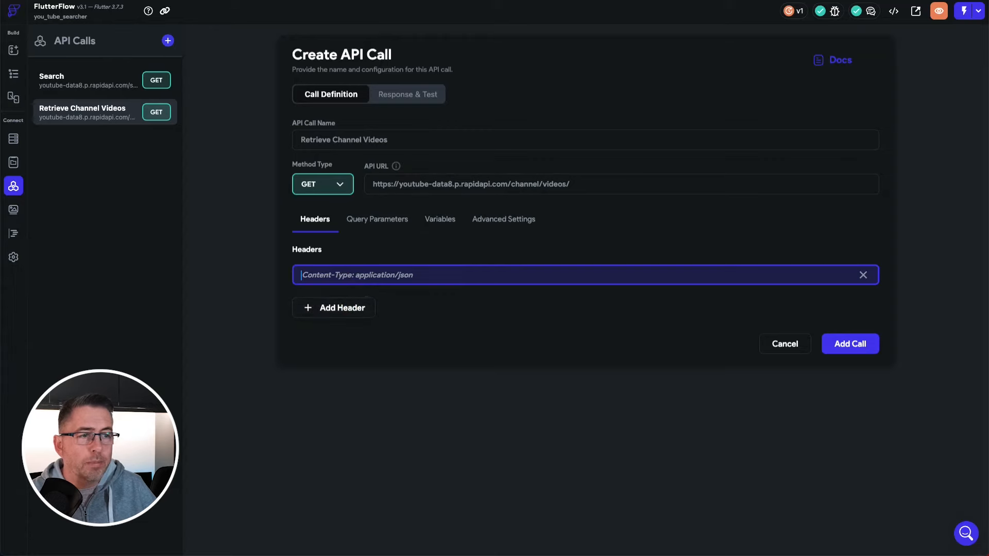
pyautogui.click(340, 0)
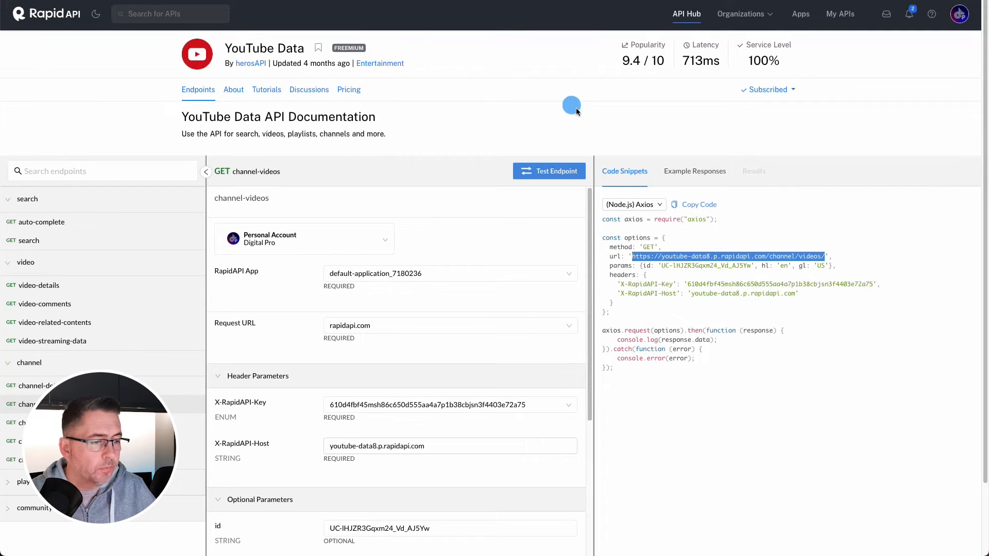
pyautogui.moveTo(621, 284); pyautogui.dragTo(674, 285)
pyautogui.hotkey('ctrl', 'c')
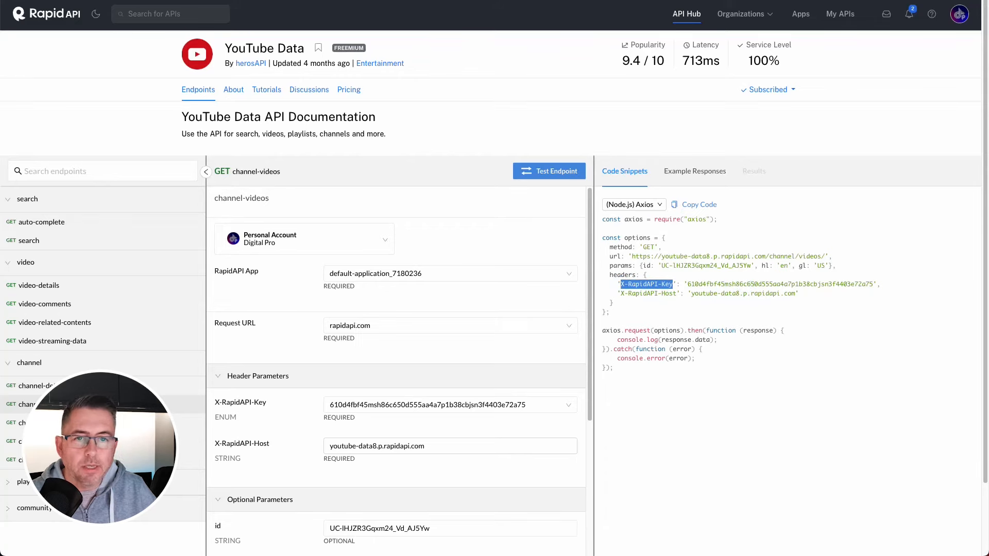
pyautogui.click(170, 0)
pyautogui.hotkey('ctrl', 'v')
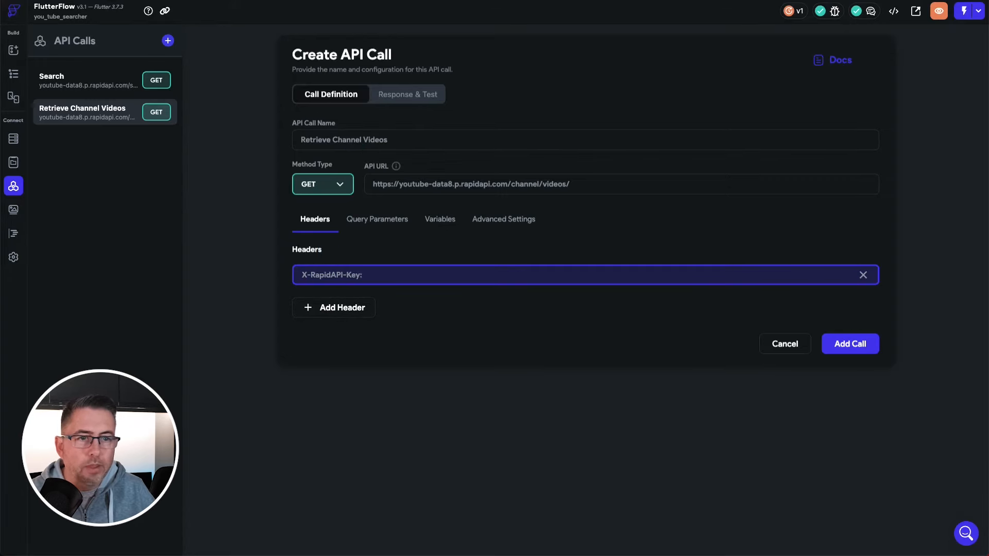
pyautogui.click(288, 0)
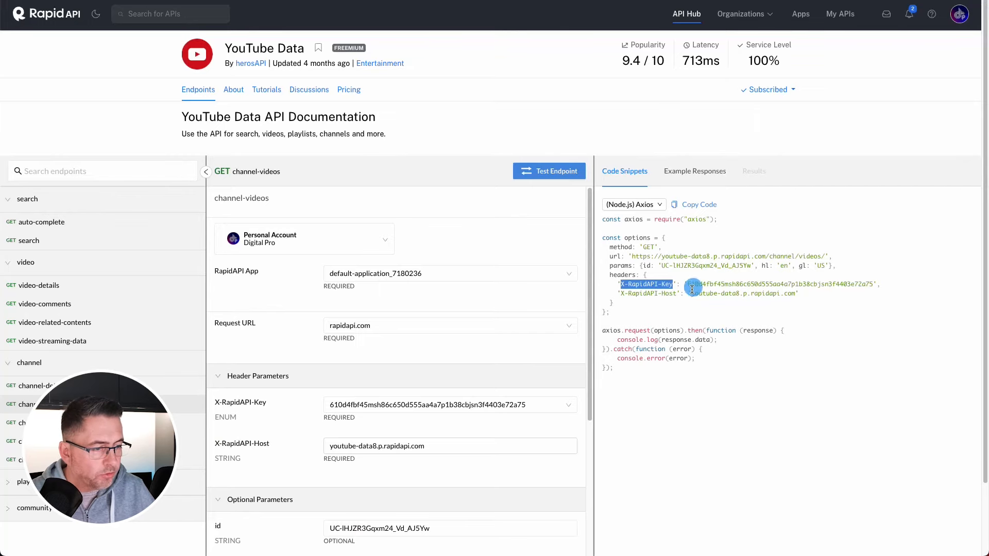
pyautogui.moveTo(689, 284); pyautogui.dragTo(870, 287)
pyautogui.hotkey('ctrl', 'c')
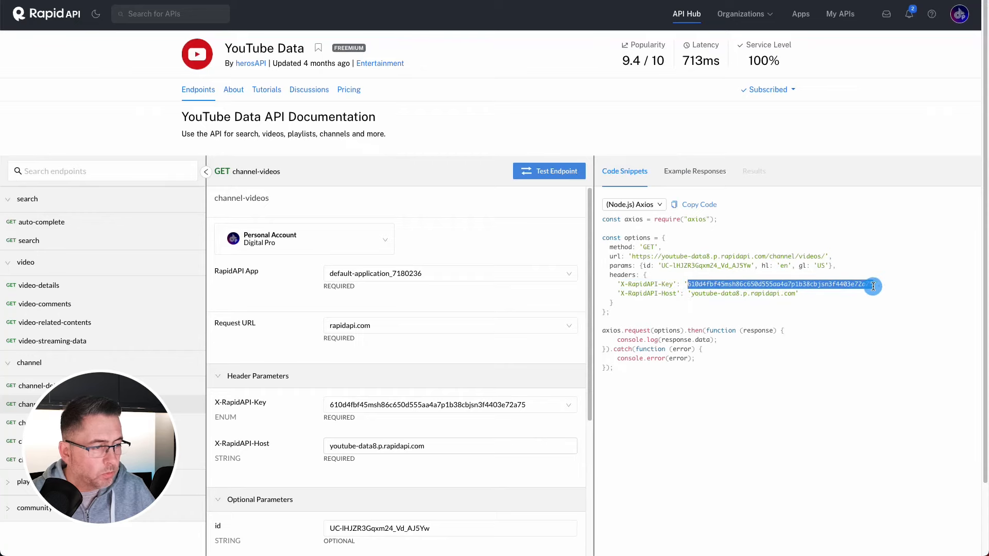
pyautogui.click(278, 1)
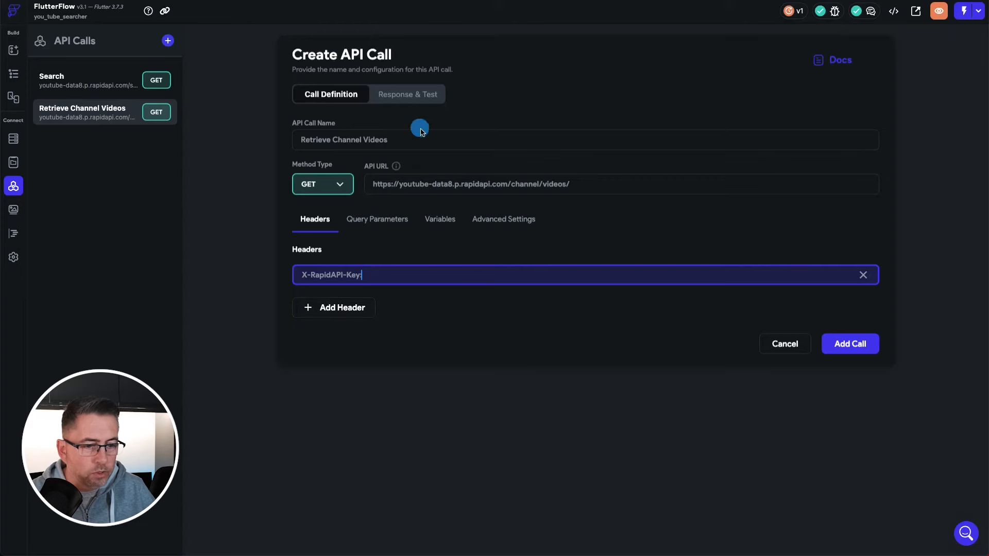
pyautogui.hotkey('ctrl', 'v')
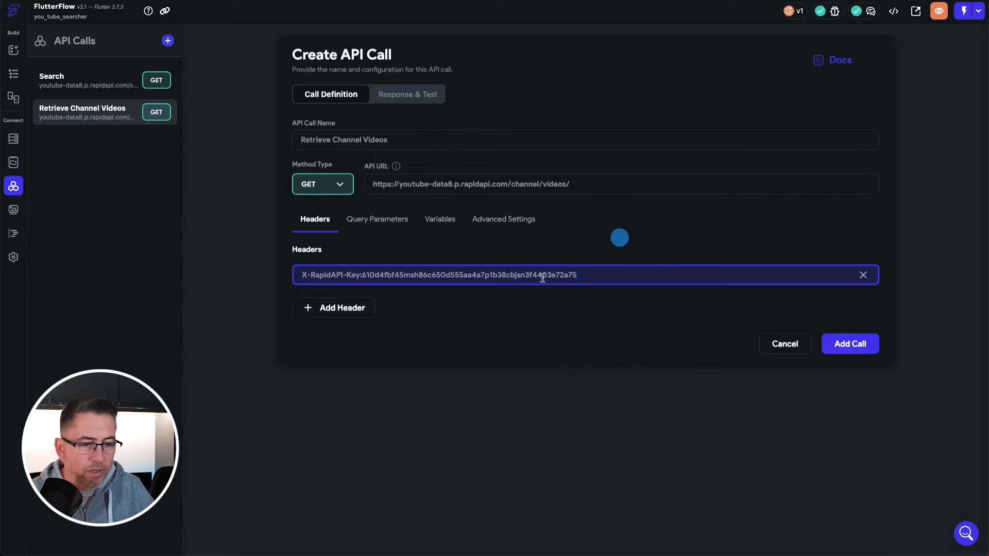
# - Add a second header, X-RapidAPI-Host:youtube-data8.p.rapidapi.com, copying its name and value from the RapidAPI code snippet
pyautogui.click(342, 308)
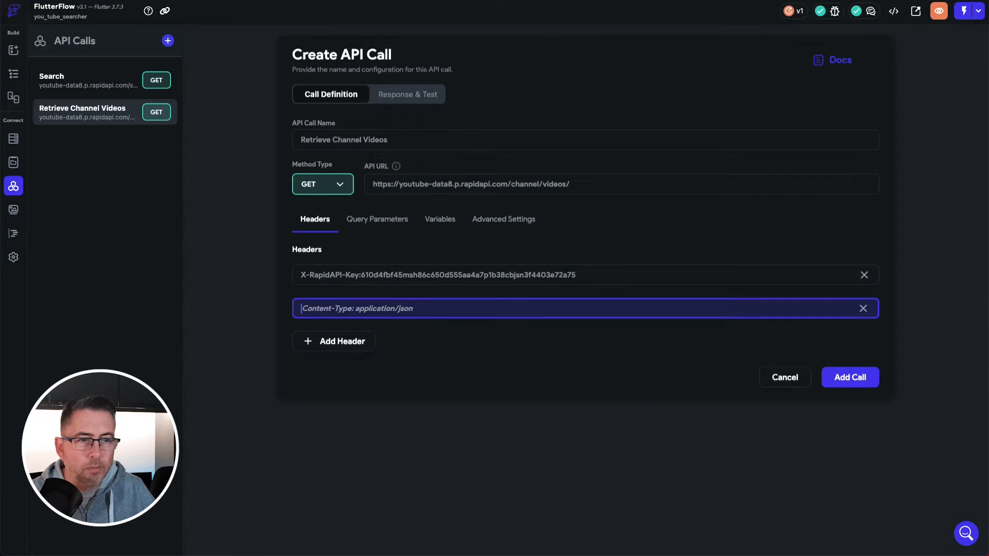
pyautogui.click(356, 1)
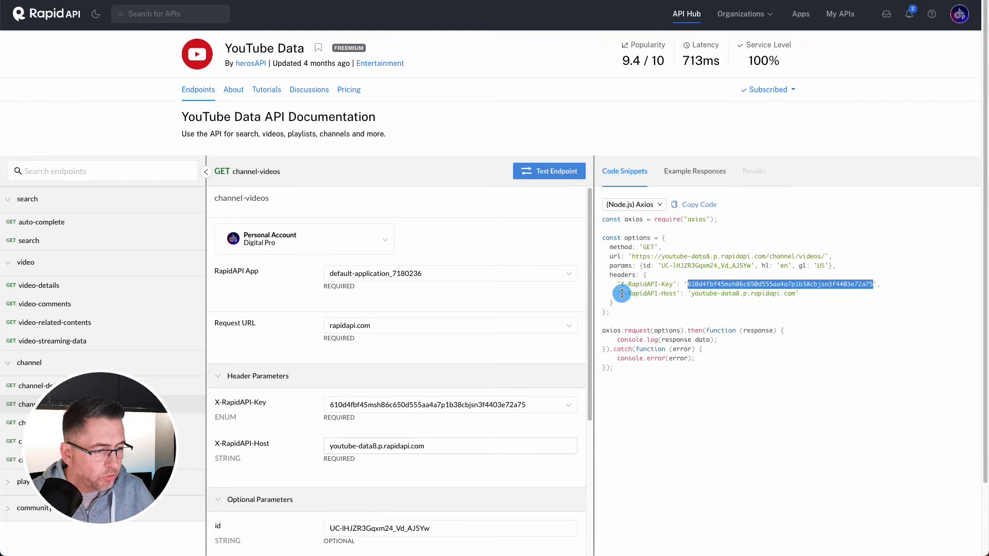
pyautogui.moveTo(621, 293); pyautogui.dragTo(678, 294)
pyautogui.hotkey('ctrl', 'c')
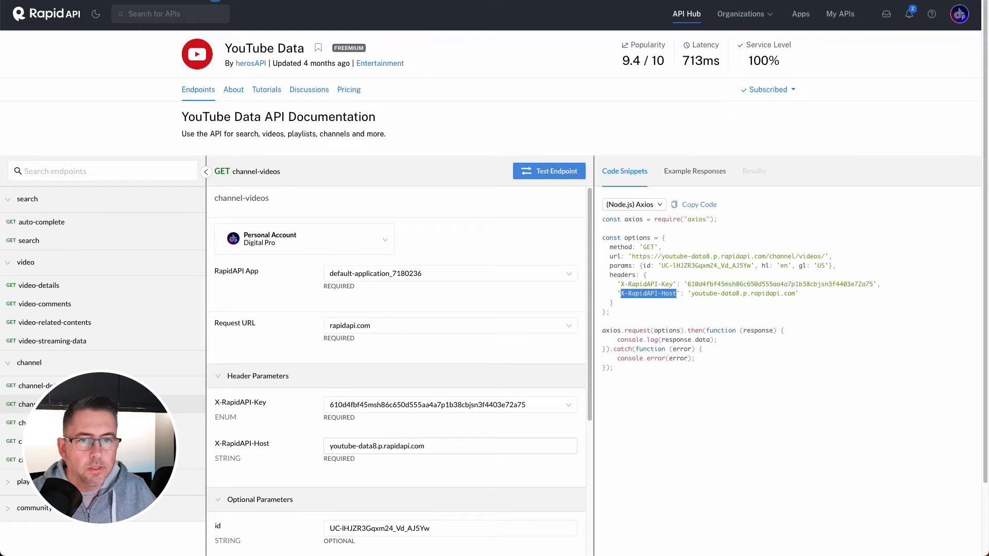
pyautogui.hotkey('alt', 'Tab')
pyautogui.hotkey('ctrl', 'v')
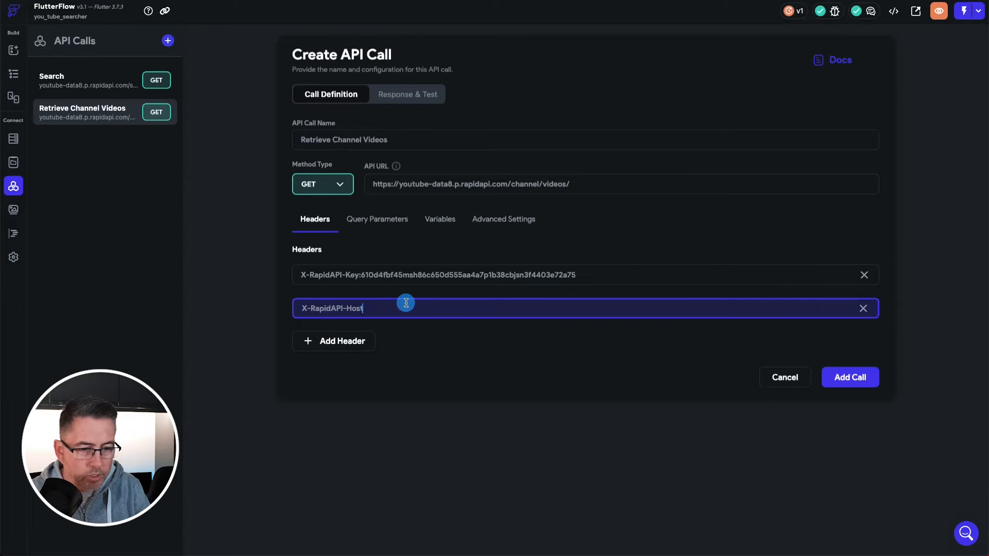
pyautogui.hotkey('alt', 'Tab')
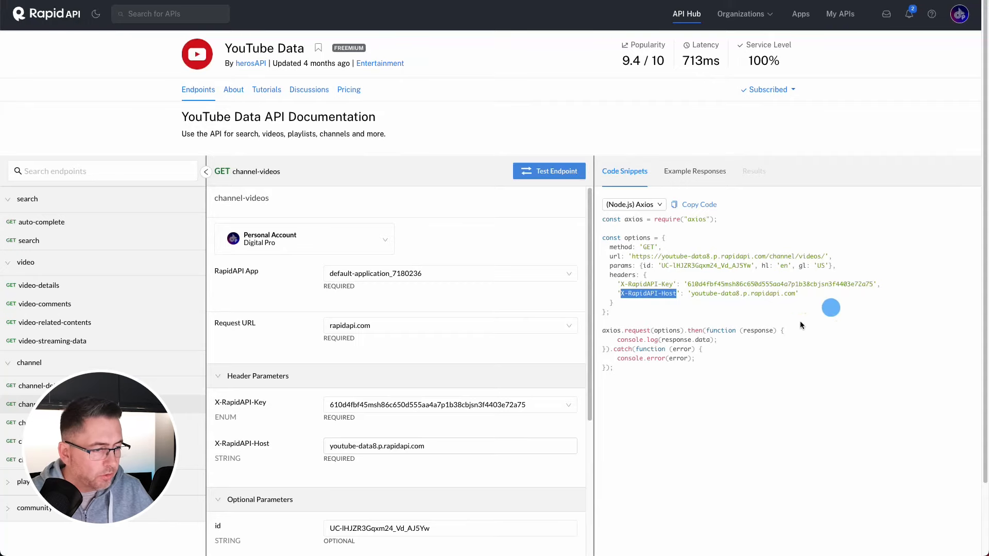
pyautogui.moveTo(691, 294); pyautogui.dragTo(796, 294)
pyautogui.hotkey('ctrl', 'c')
pyautogui.hotkey('alt', 'Tab')
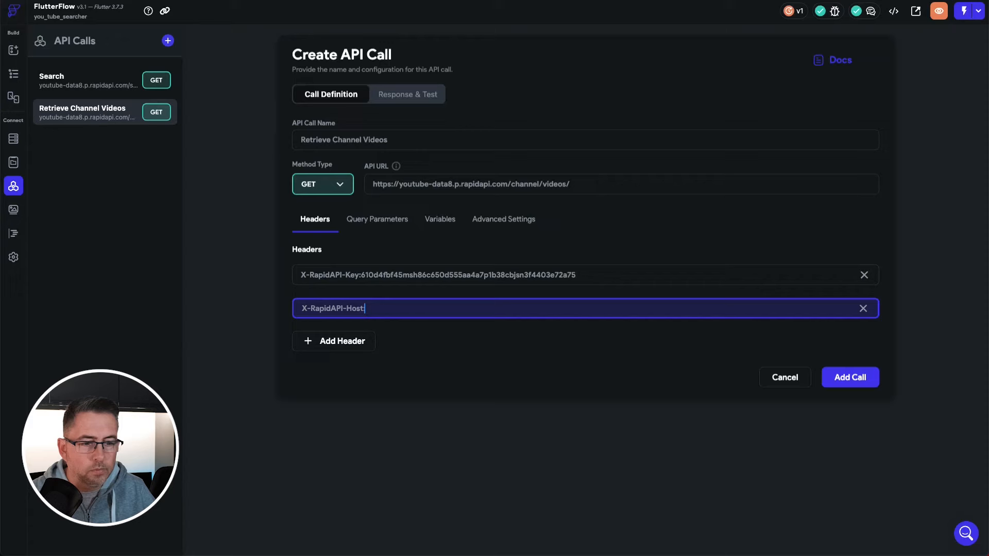
pyautogui.hotkey('ctrl', 'v')
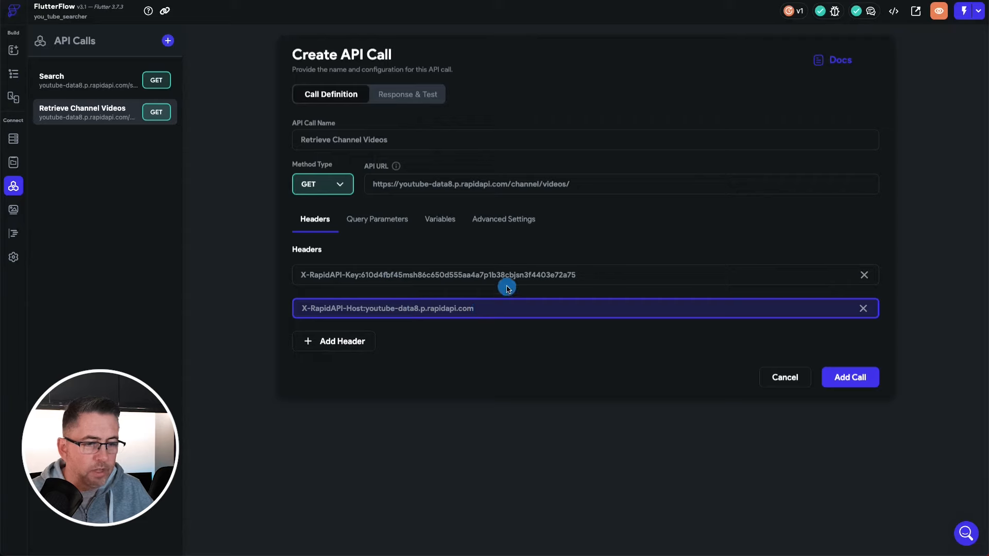
# - Check the endpoint's optional id parameter on RapidAPI and add a String variable named id to the API call in FlutterFlow
pyautogui.hotkey('alt', 'Tab')
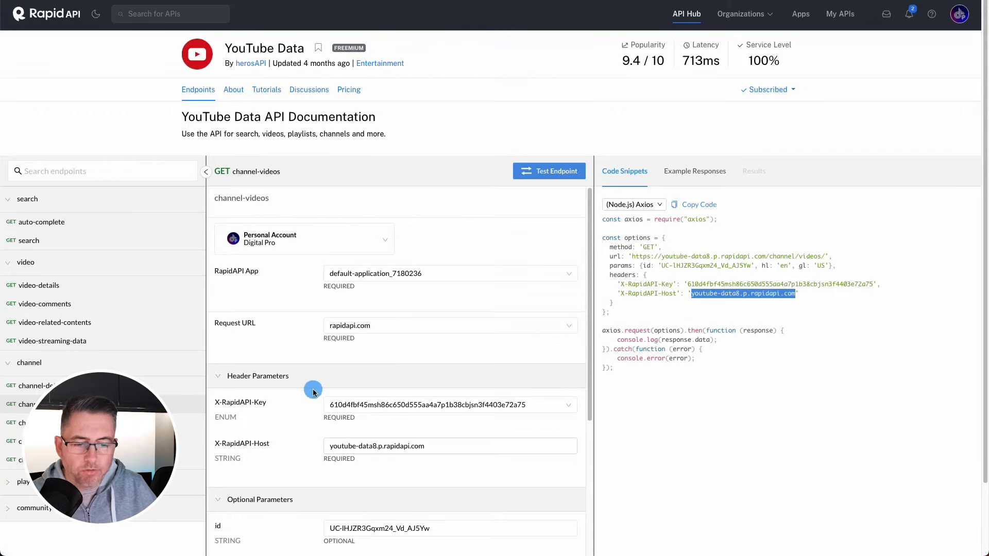
pyautogui.scroll(-1, 309, 391)
pyautogui.scroll(-5, 308, 391)
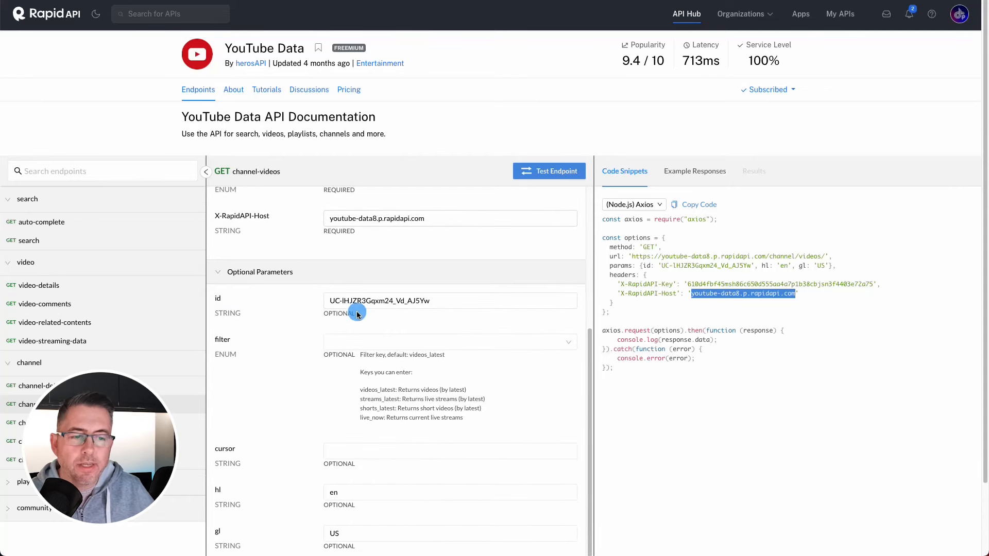
pyautogui.click(453, 300)
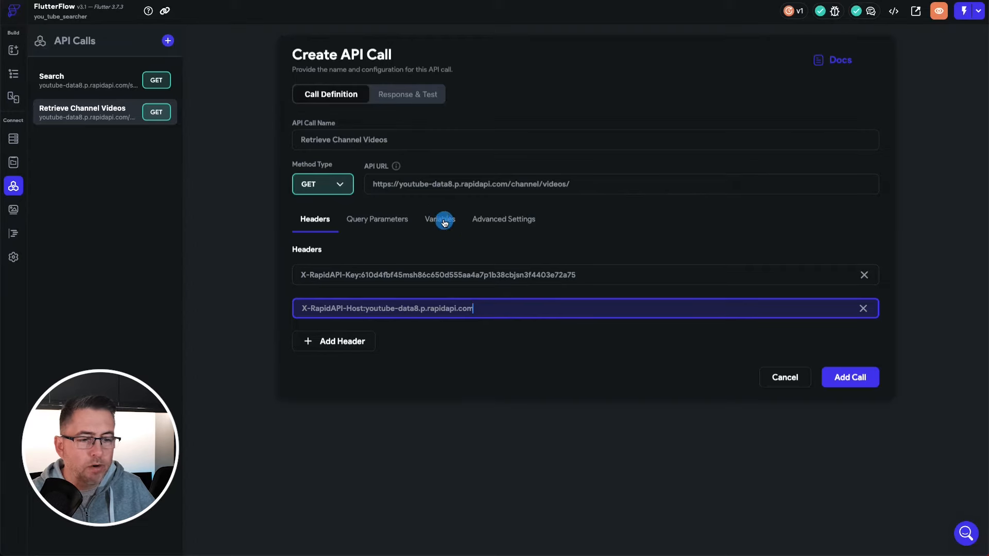
pyautogui.click(441, 219)
pyautogui.click(333, 275)
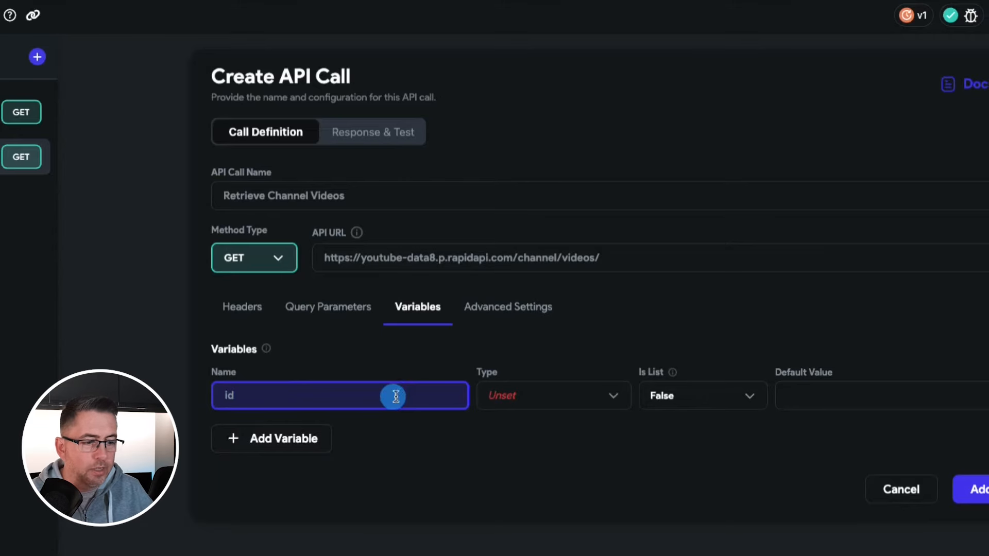
pyautogui.write('id')
pyautogui.click(546, 396)
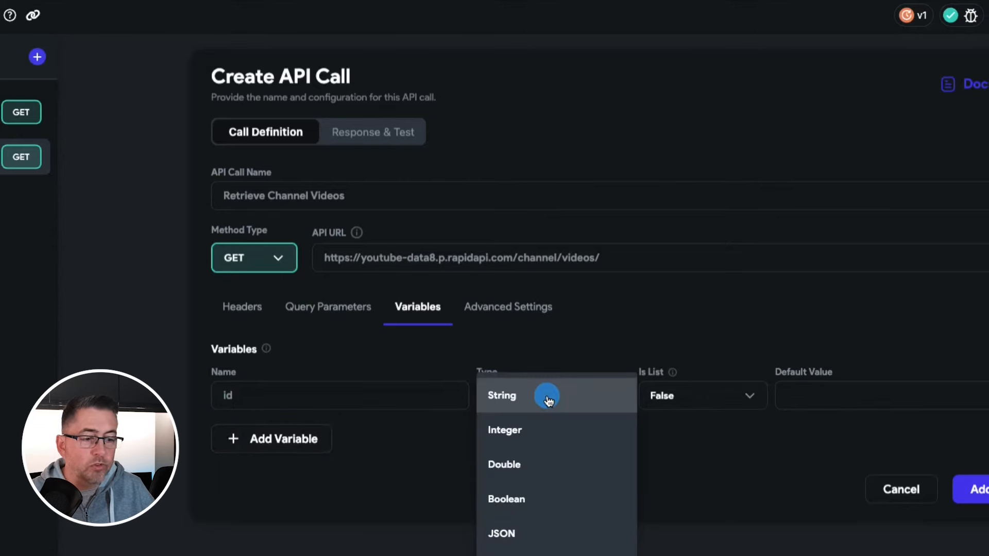
pyautogui.click(545, 397)
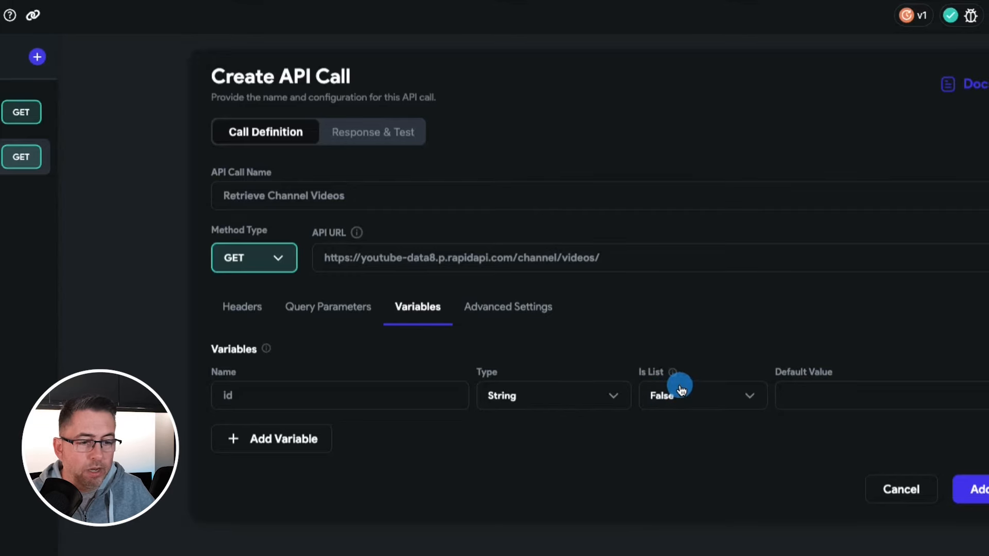
# - Add a query parameter named id to the Retrieve Channel Videos call, with its value taken from the id variable
pyautogui.click(315, 307)
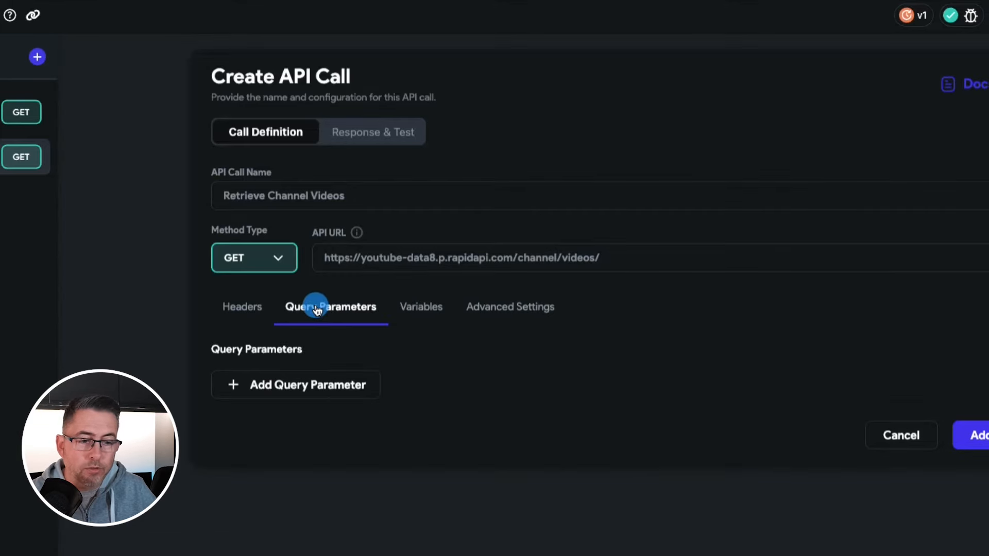
pyautogui.click(281, 385)
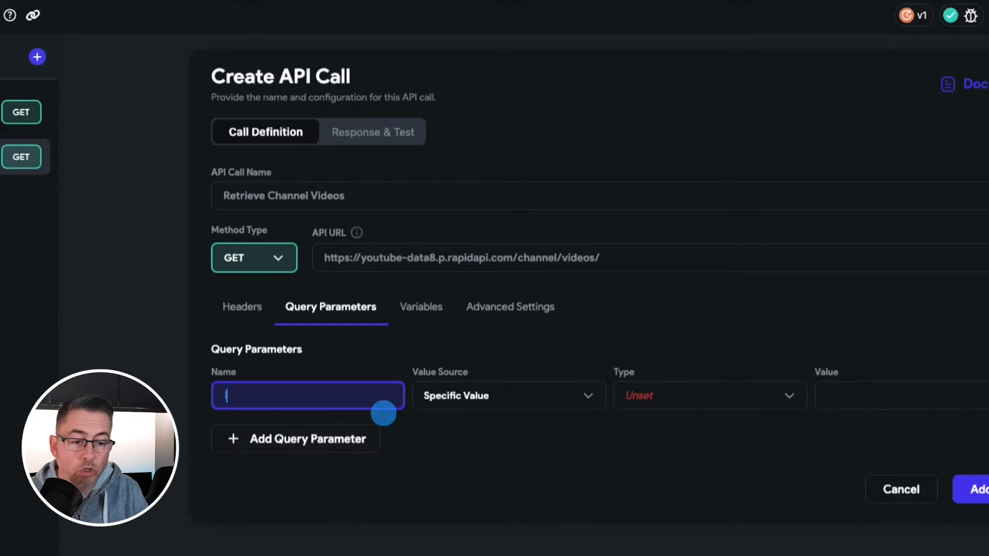
pyautogui.write('id')
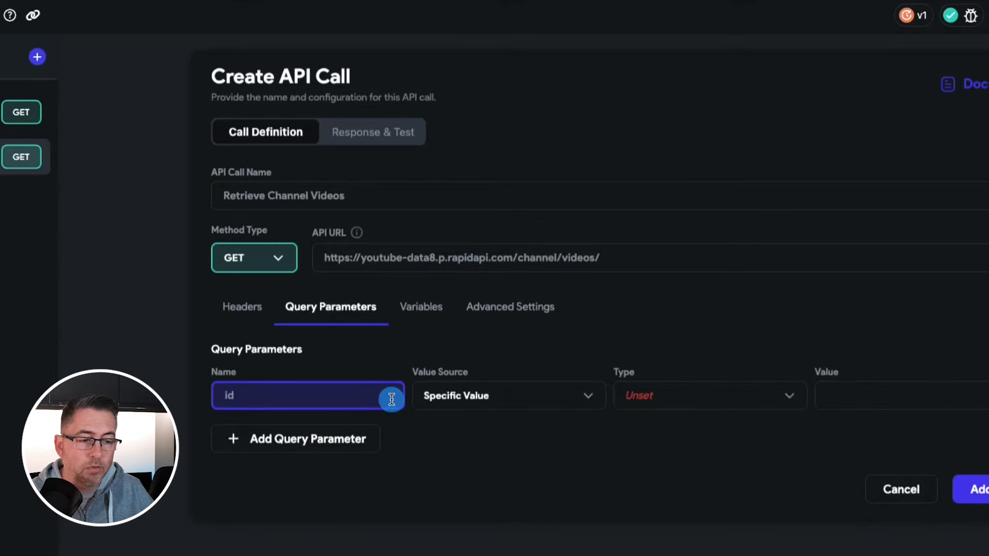
pyautogui.click(513, 397)
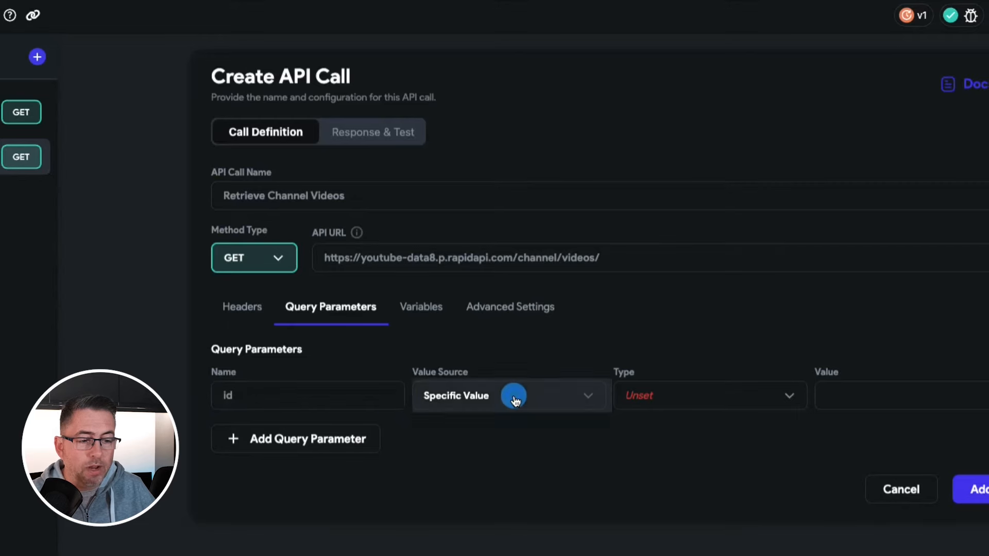
pyautogui.click(486, 428)
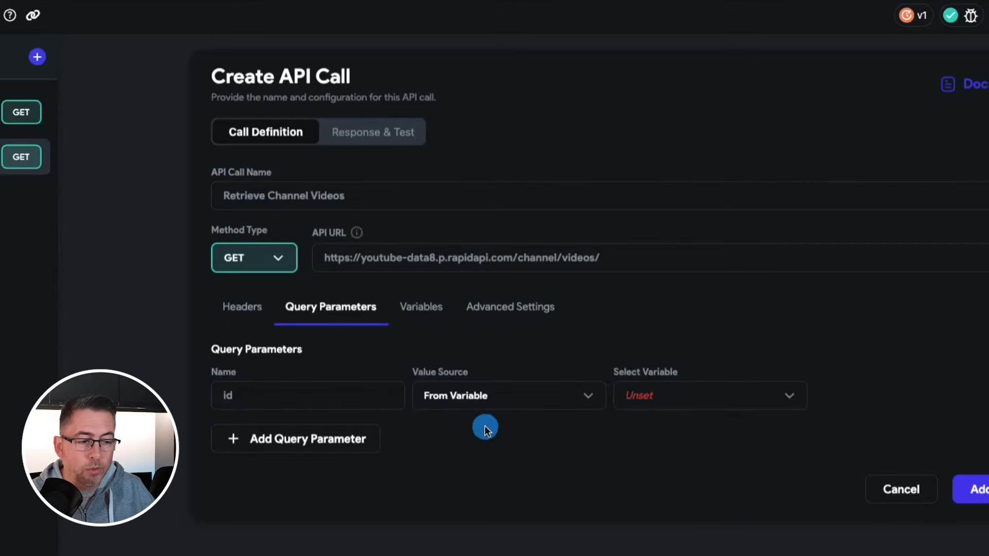
pyautogui.click(698, 404)
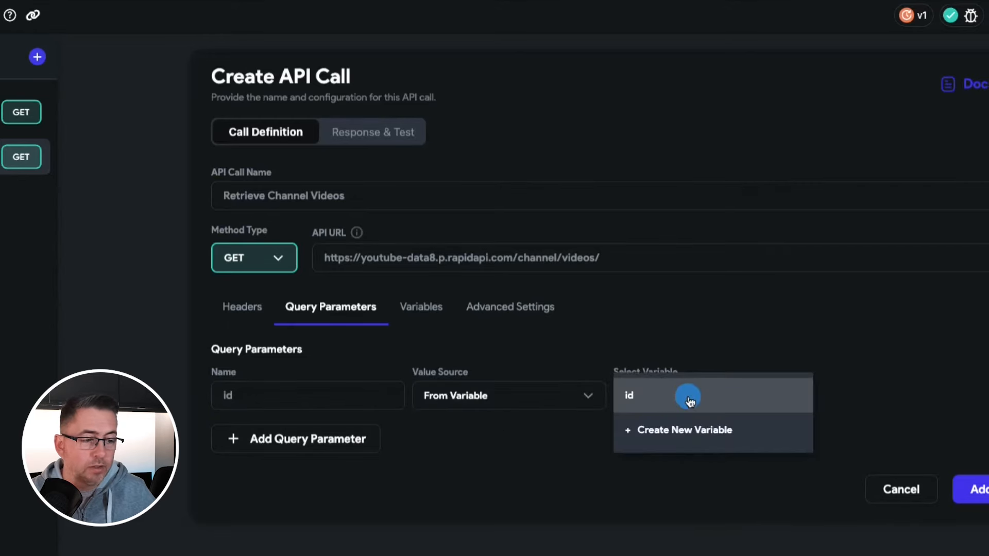
pyautogui.click(670, 400)
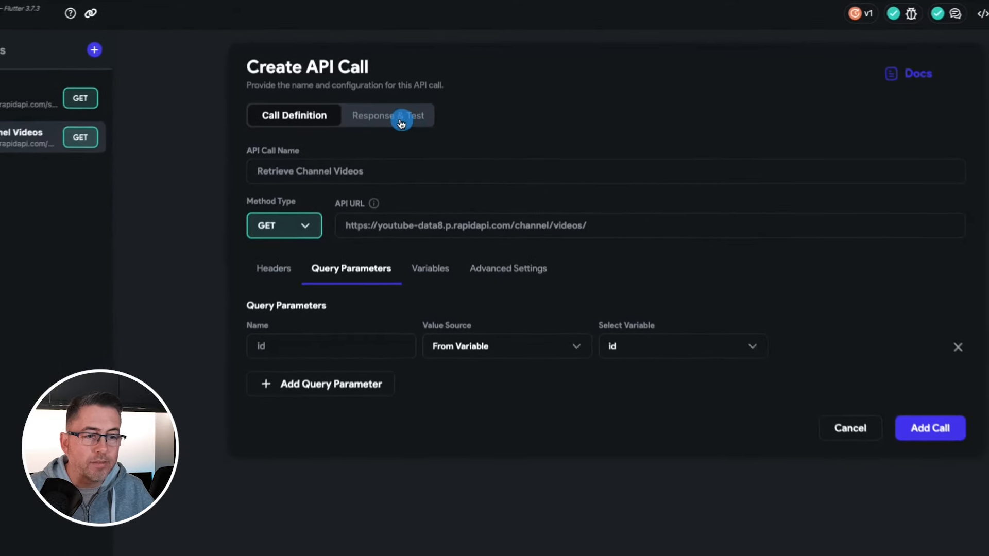
# - Copy the sample channel id from the RapidAPI endpoint and set it in FlutterFlow as the id variable's test value, UC-lHJZR3Gqxm24_Vd_AJ5Yw
pyautogui.click(401, 124)
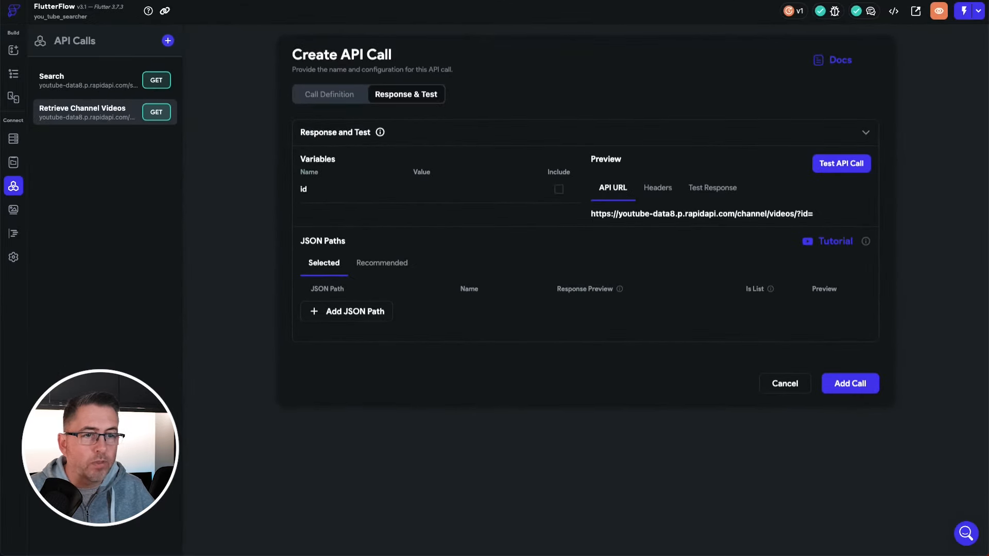
pyautogui.click(422, 1)
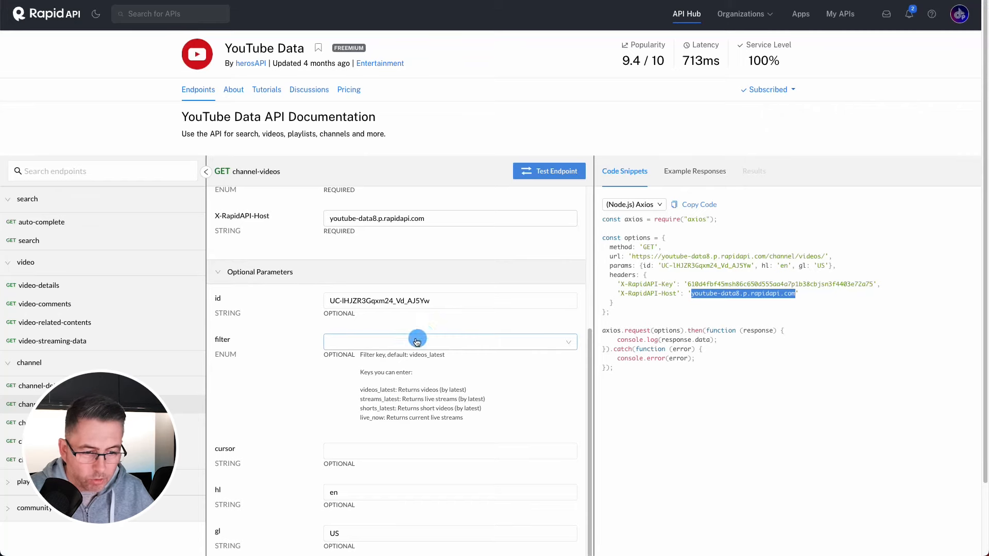
pyautogui.moveTo(440, 300); pyautogui.dragTo(306, 301)
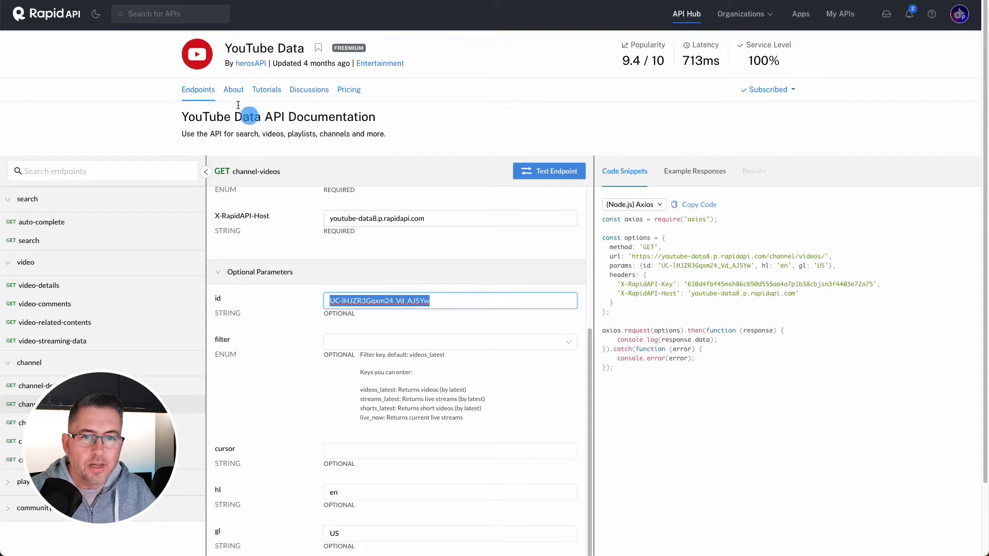
pyautogui.click(128, 1)
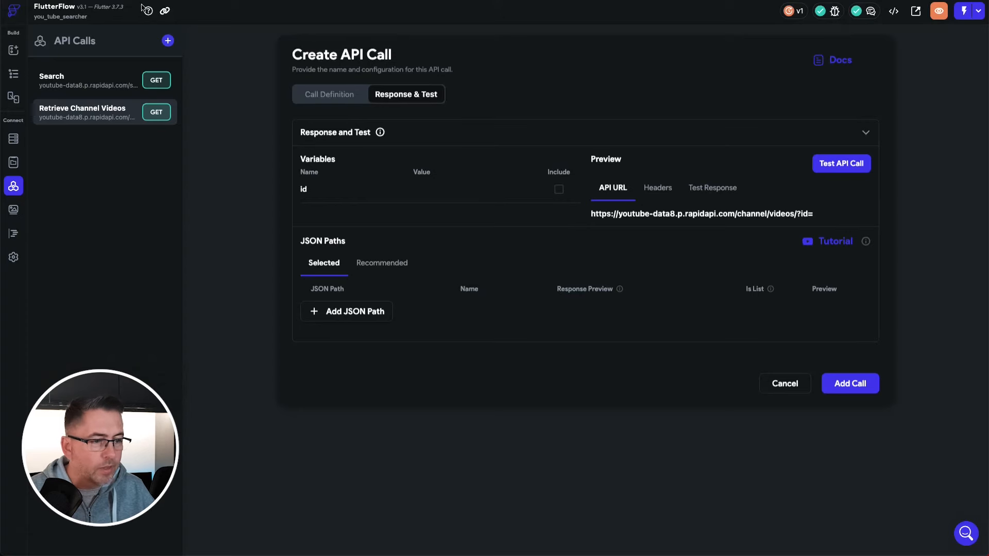
pyautogui.click(463, 190)
pyautogui.write('UC-IHJZR3Gqxm24_Vd_AJ5Yw')
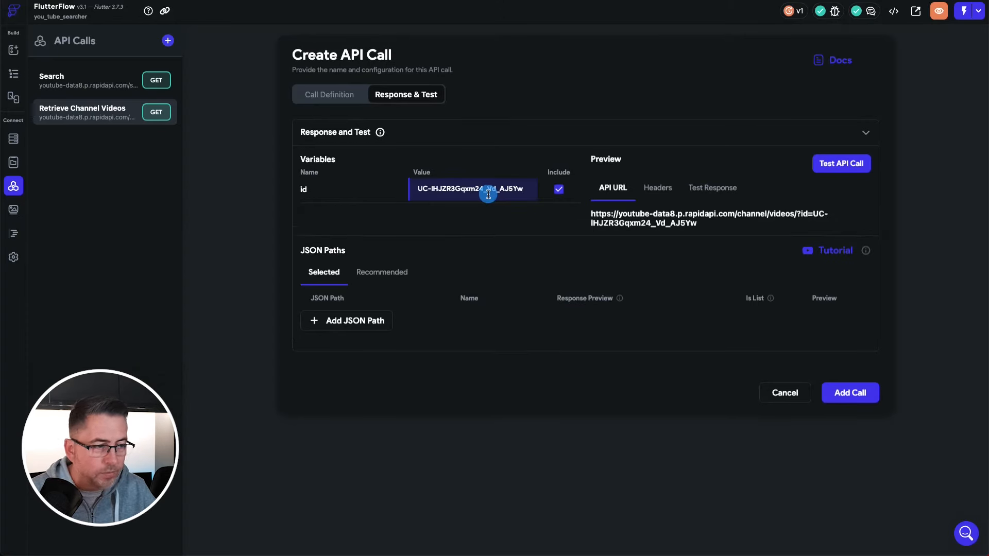
# - Test the API call and examine how the video entries are structured in the response body
pyautogui.click(828, 163)
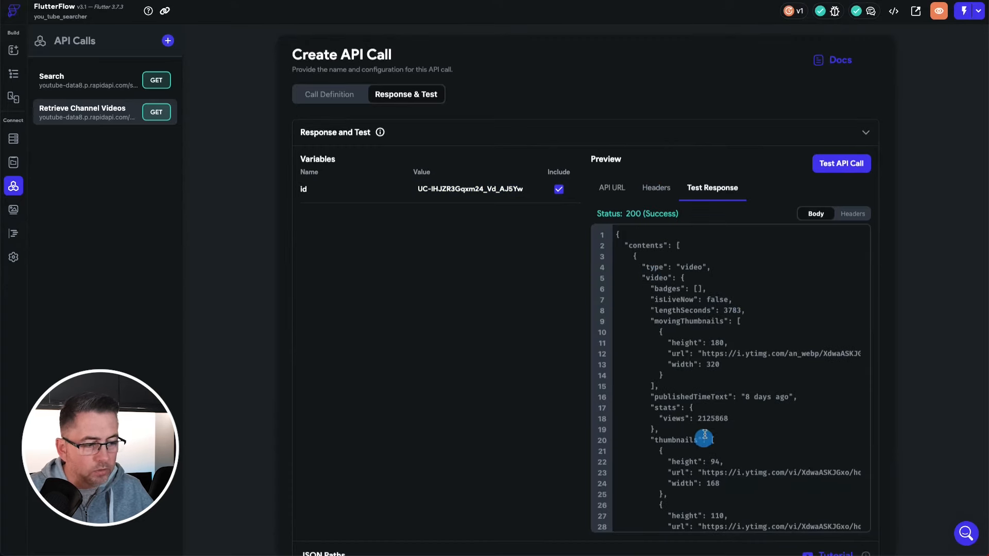
pyautogui.scroll(-5, 715, 373)
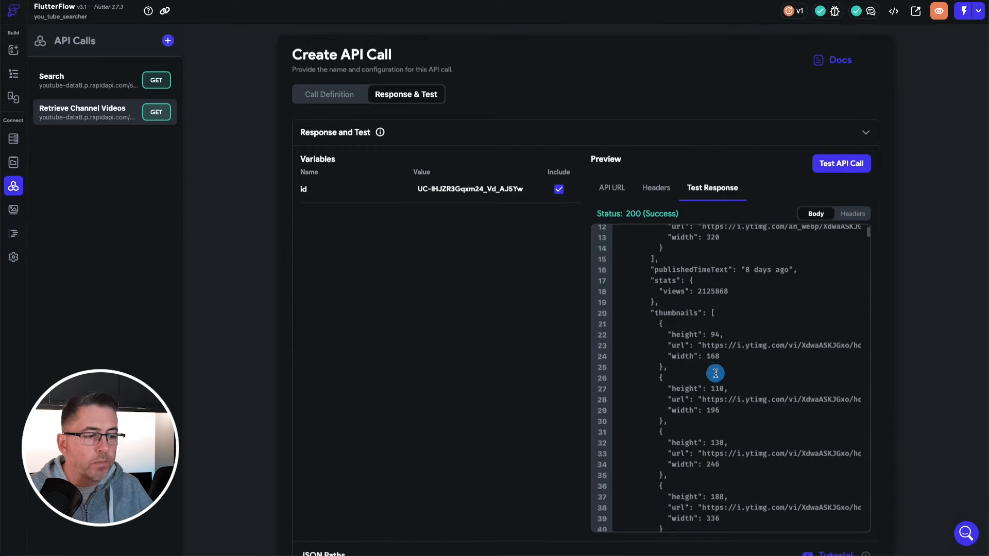
pyautogui.scroll(-3, 716, 374)
pyautogui.scroll(6, 714, 372)
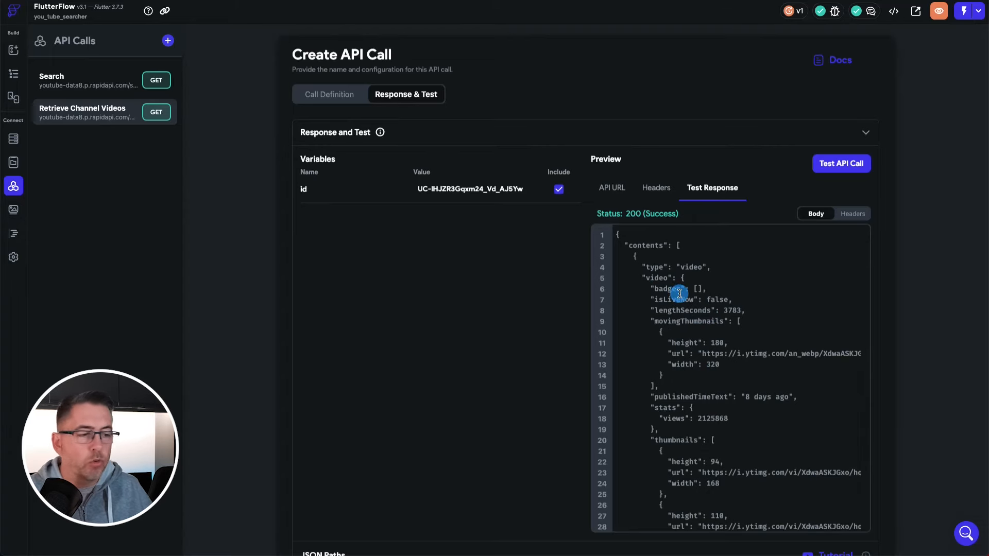
pyautogui.scroll(-8, 690, 314)
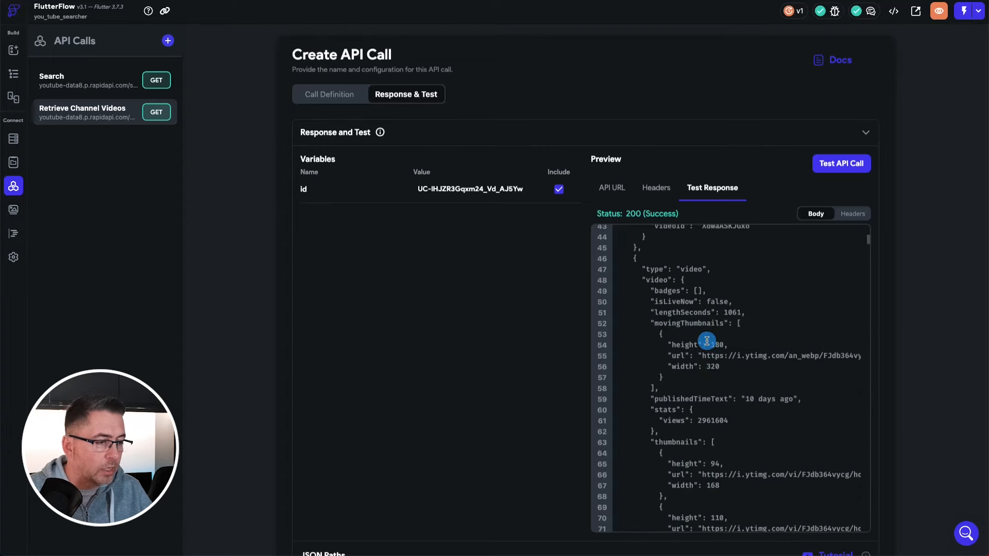
pyautogui.scroll(8, 707, 341)
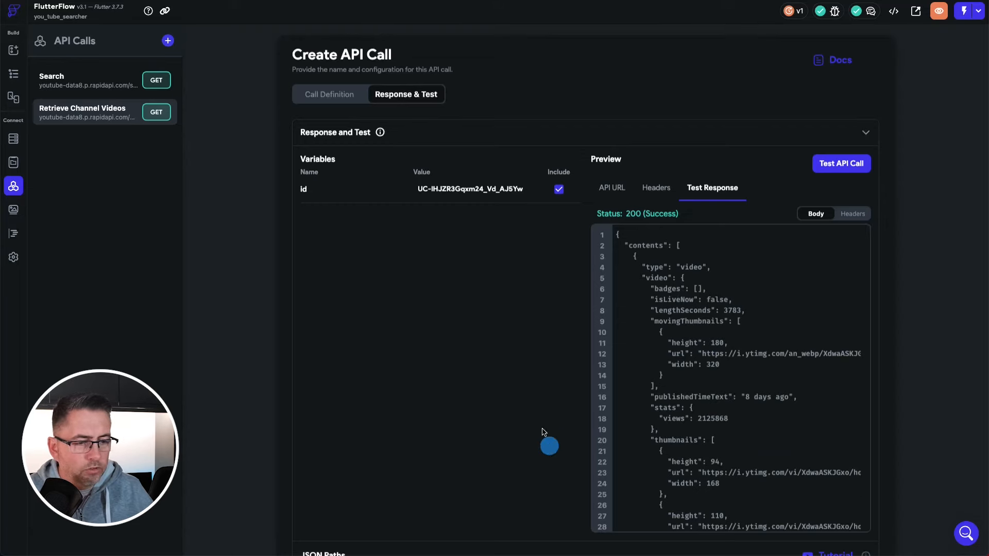
# - Add the JSON path $.contents.*.video to the API call's response settings
pyautogui.scroll(-3, 539, 419)
pyautogui.scroll(-2, 538, 420)
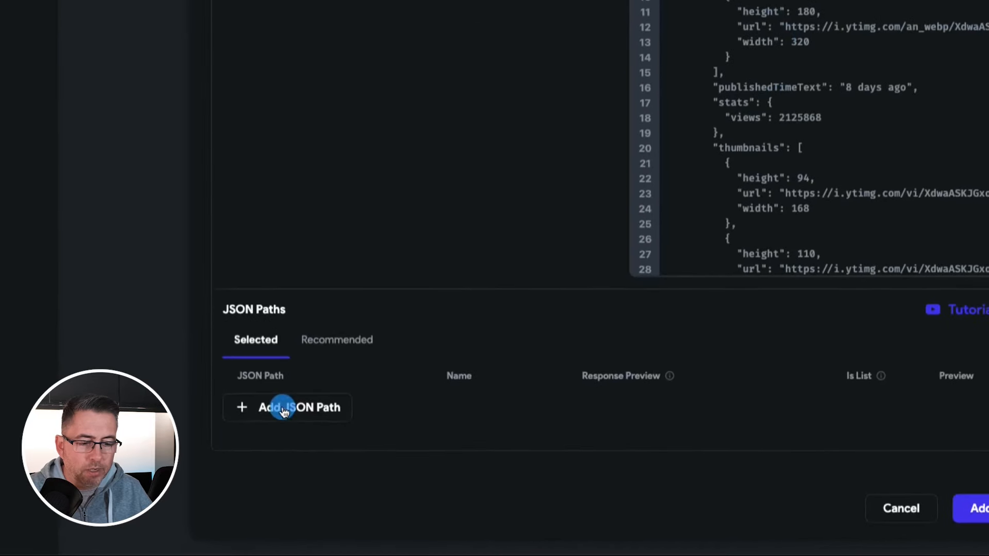
pyautogui.click(320, 437)
pyautogui.click(289, 403)
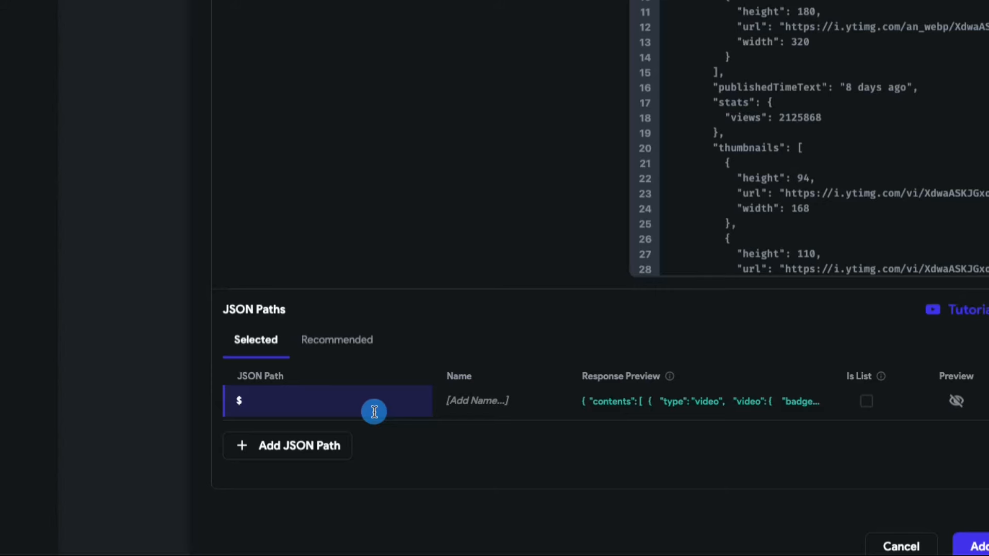
pyautogui.write('.content')
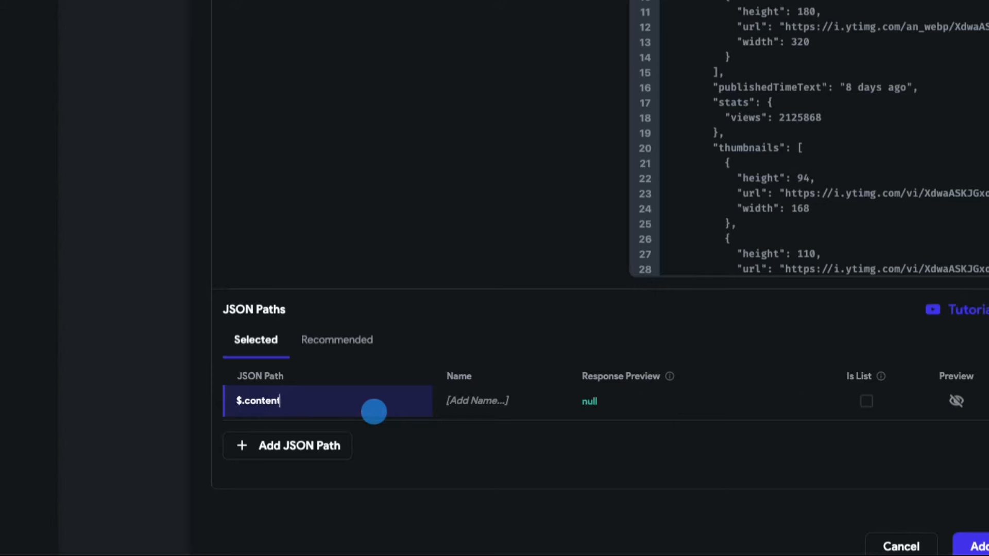
pyautogui.write('s')
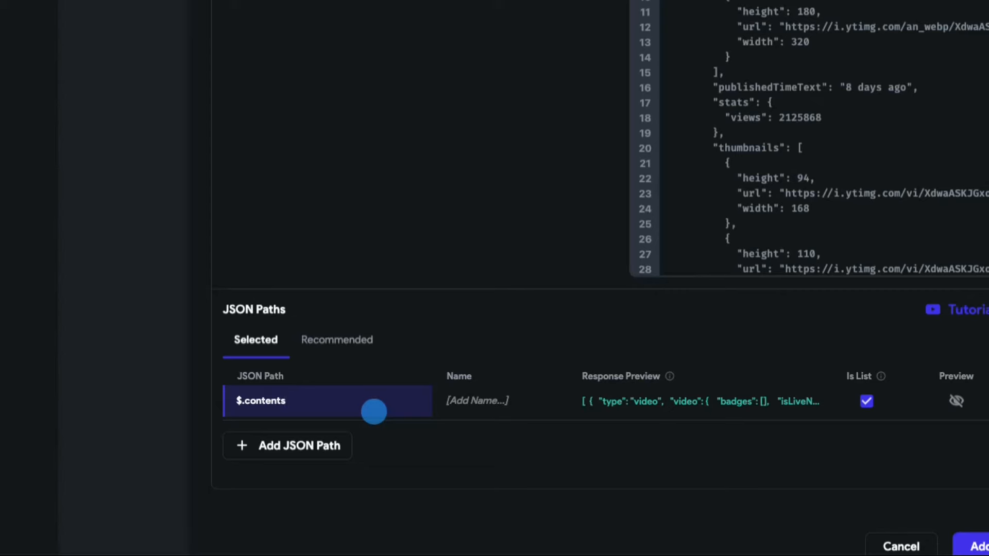
pyautogui.write('.*&')
pyautogui.press('BackSpace')
pyautogui.write('.video')
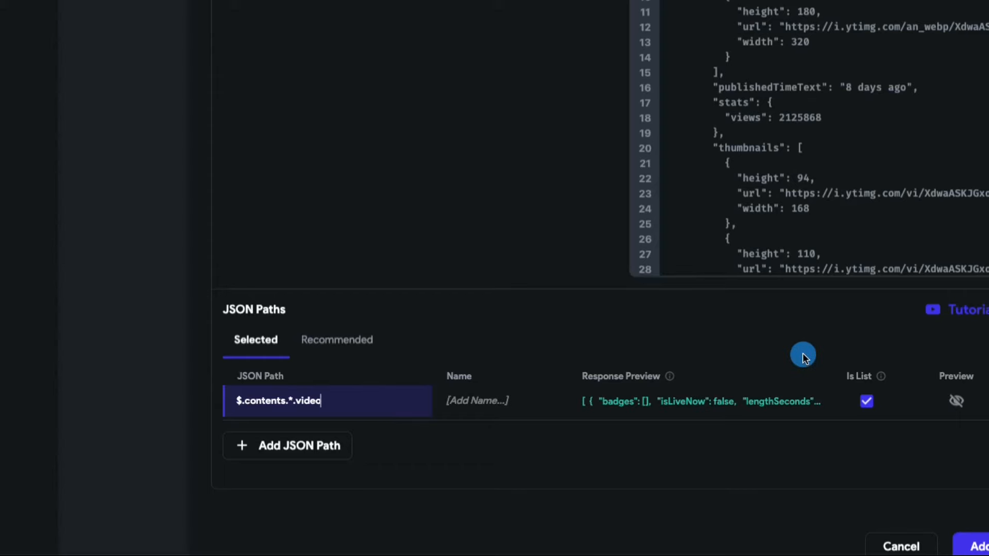
# - Preview the $.contents.*.video path's output and compare its structure with the full test response
pyautogui.click(956, 400)
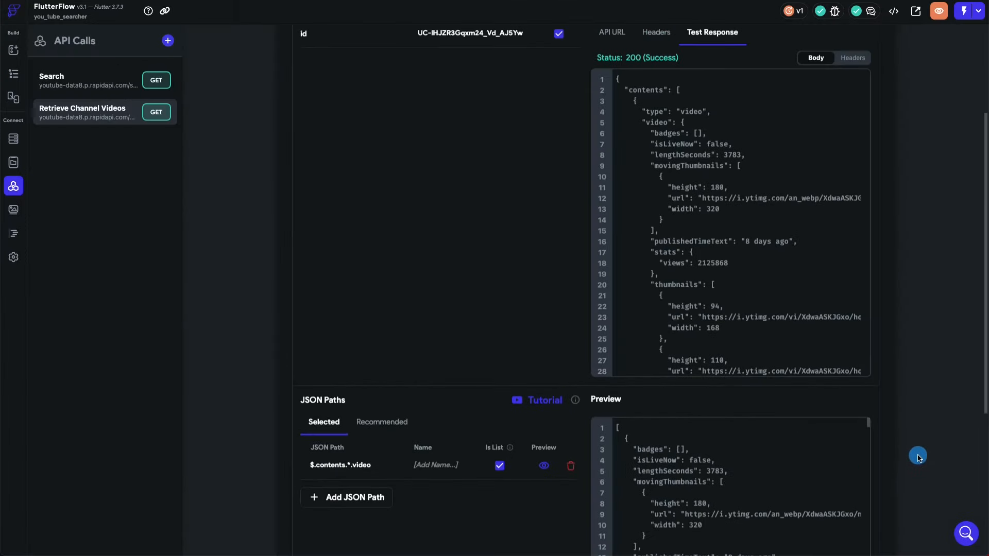
pyautogui.scroll(-4, 942, 451)
pyautogui.scroll(-1, 918, 456)
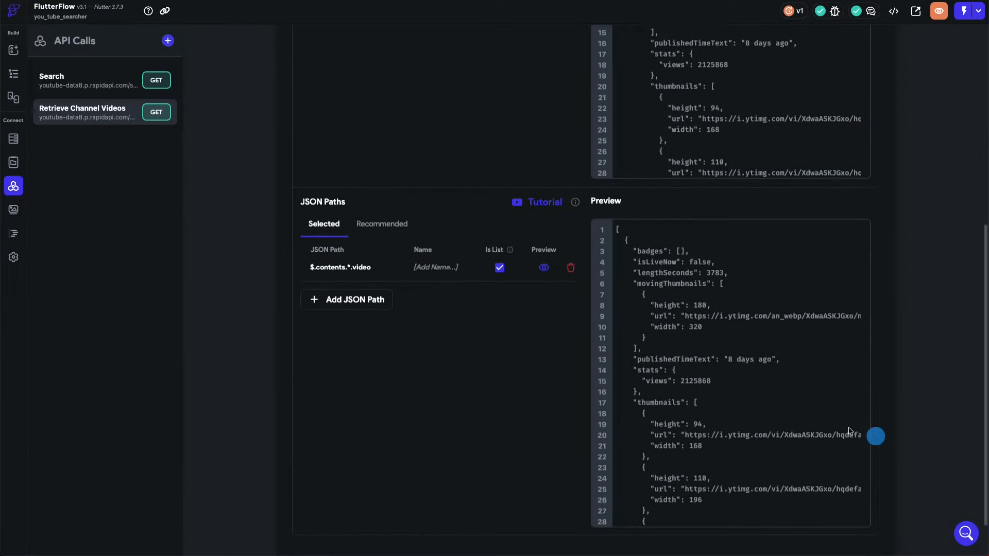
pyautogui.scroll(-10, 812, 413)
pyautogui.scroll(-4, 812, 415)
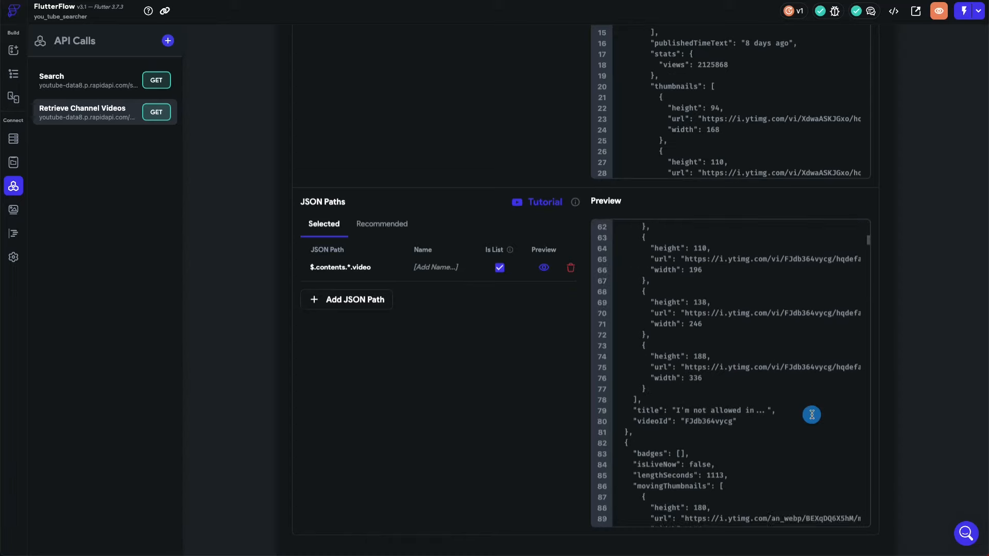
pyautogui.scroll(15, 812, 415)
pyautogui.scroll(8, 812, 415)
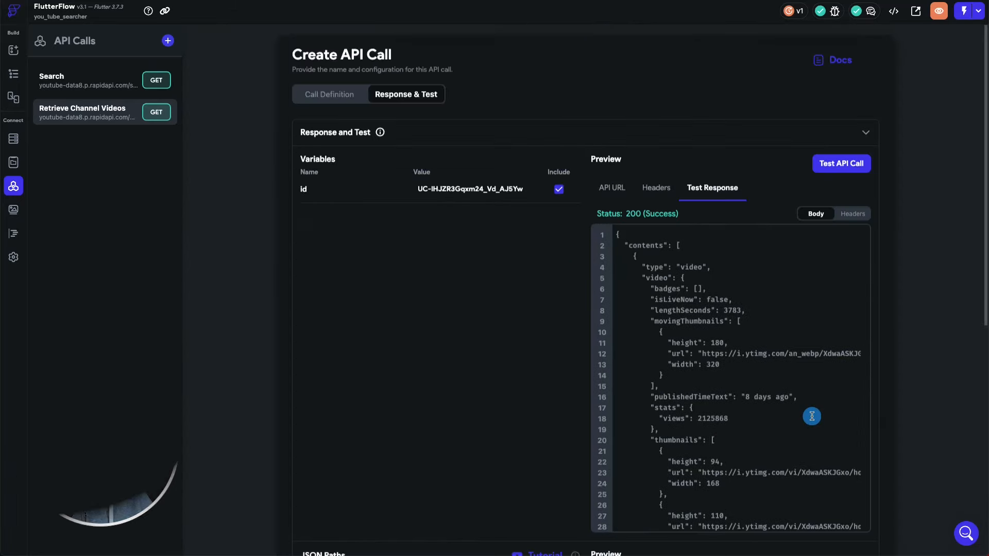
pyautogui.scroll(-8, 920, 429)
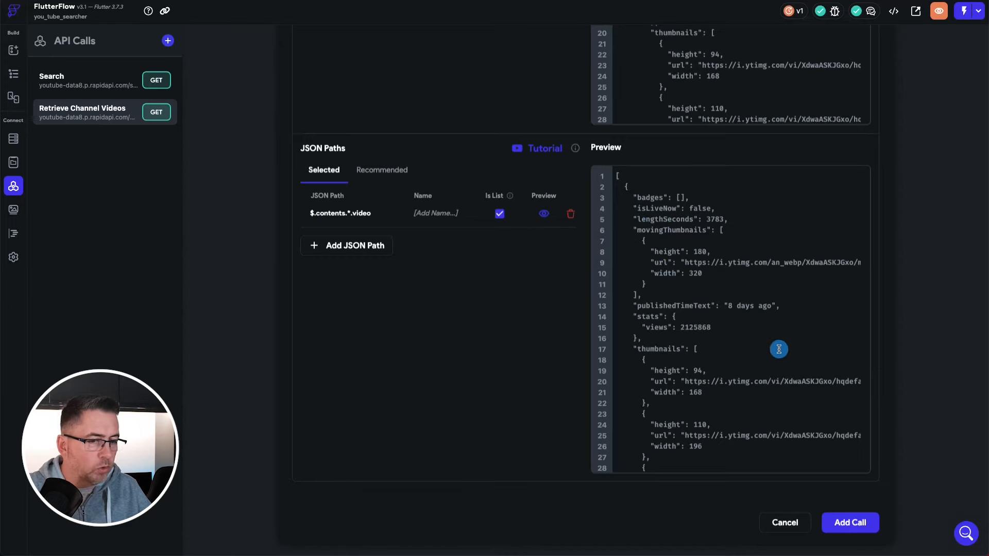
# - Name the $.contents.*.video JSON path contents and add the Retrieve Channel Videos call to the project
pyautogui.click(852, 524)
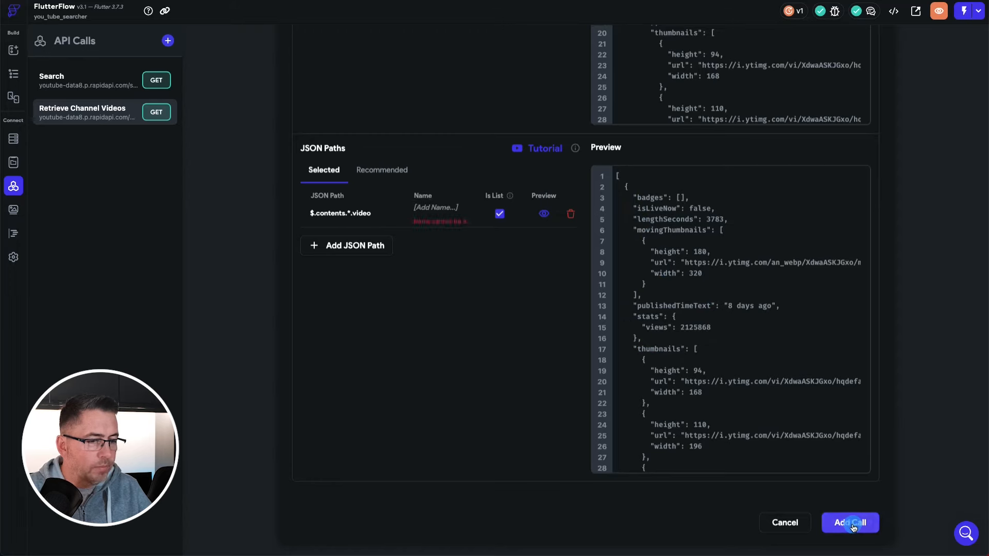
pyautogui.click(443, 209)
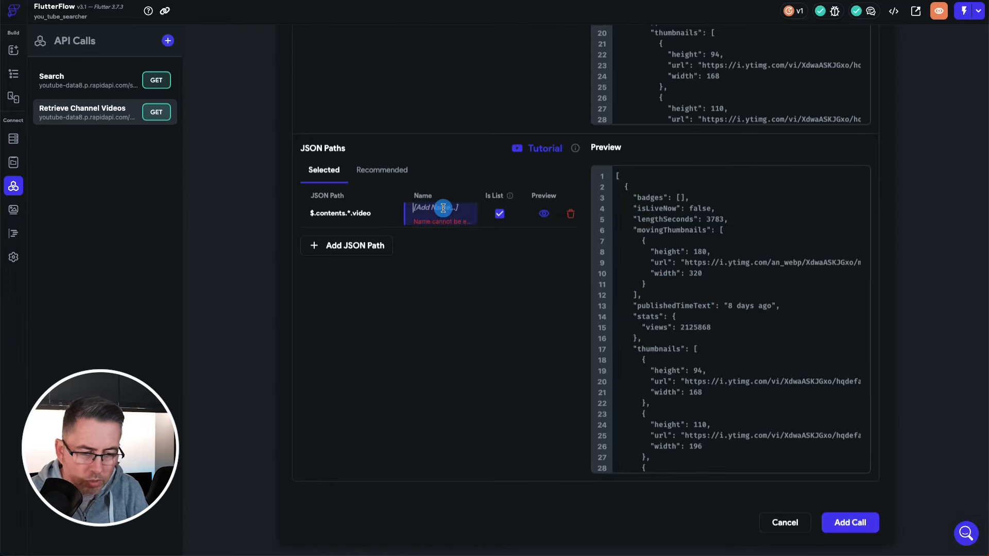
pyautogui.write('contents')
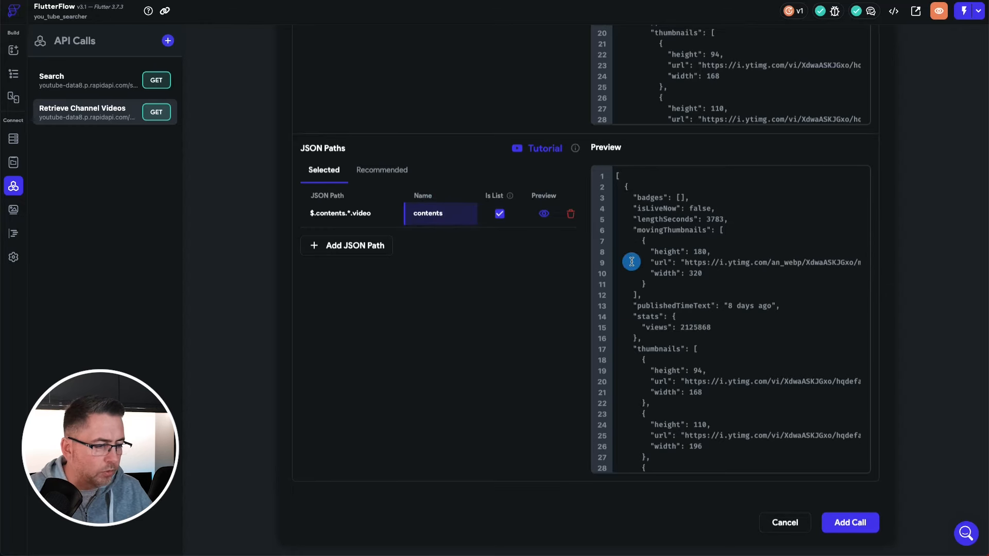
pyautogui.click(850, 523)
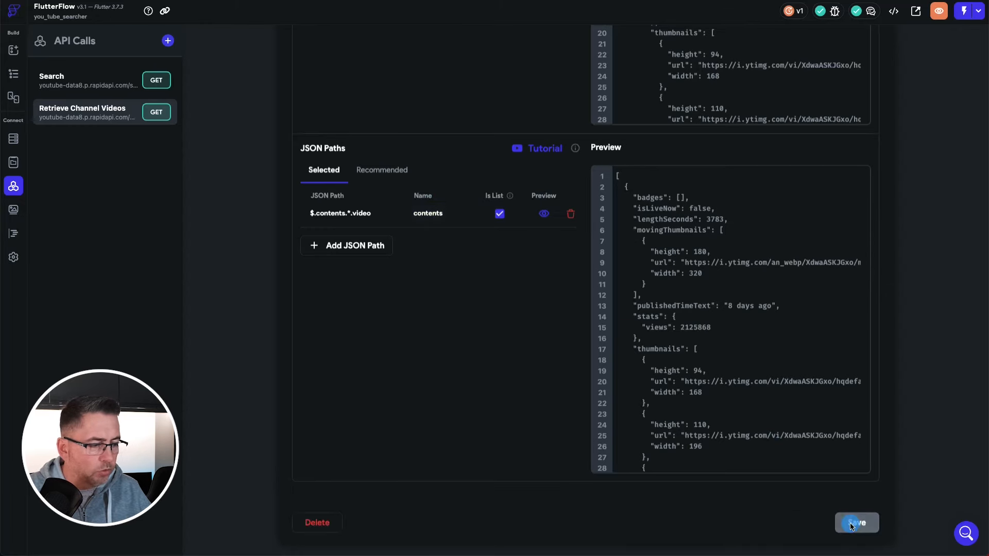
pyautogui.scroll(5, 517, 334)
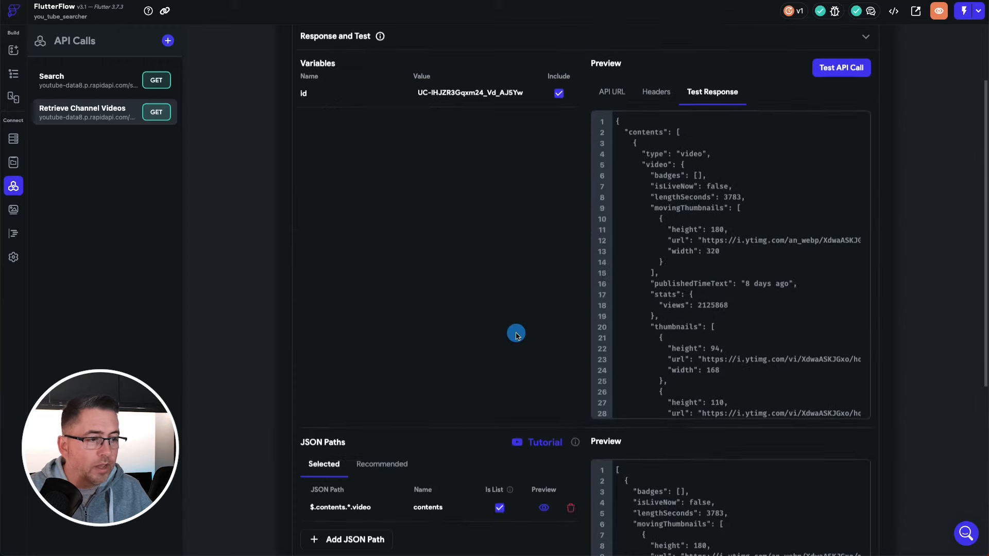
pyautogui.scroll(2, 516, 335)
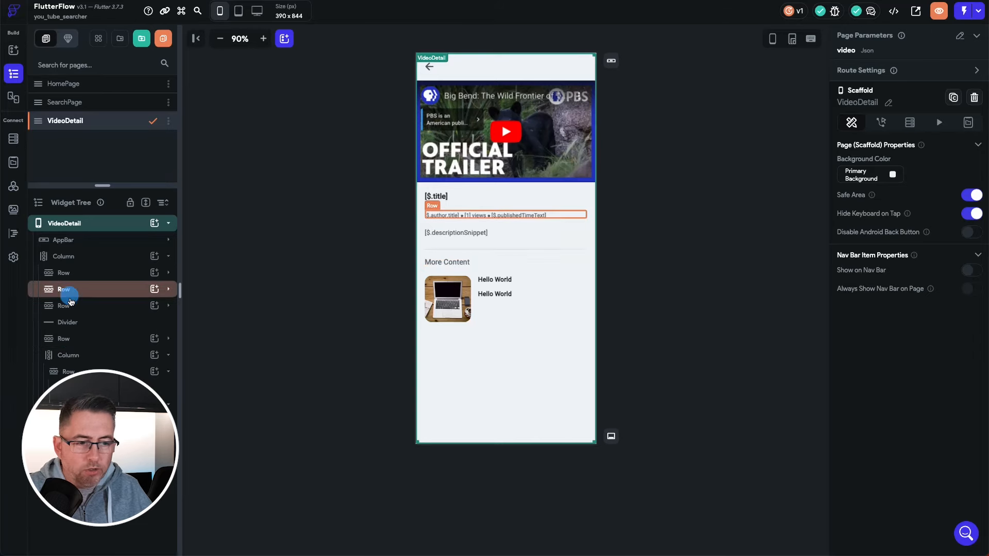
# - Give the Column under More Content an API Call backend query that uses the Retrieve Channel Videos call
pyautogui.click(71, 357)
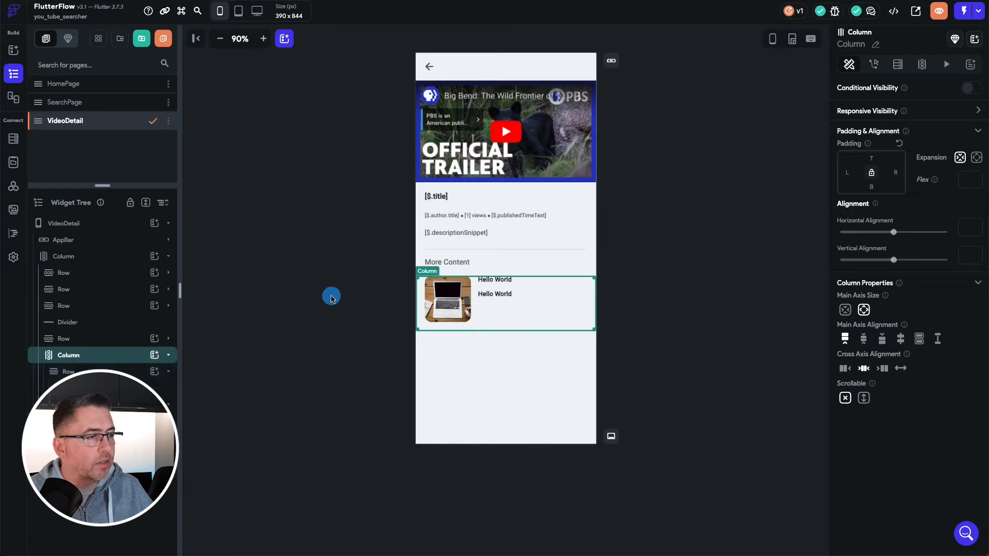
pyautogui.click(899, 67)
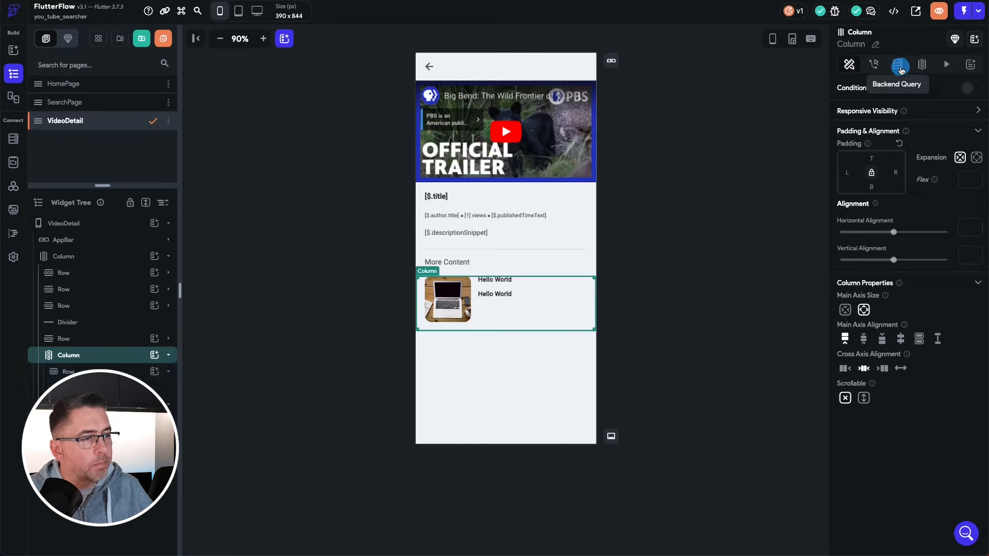
pyautogui.click(884, 96)
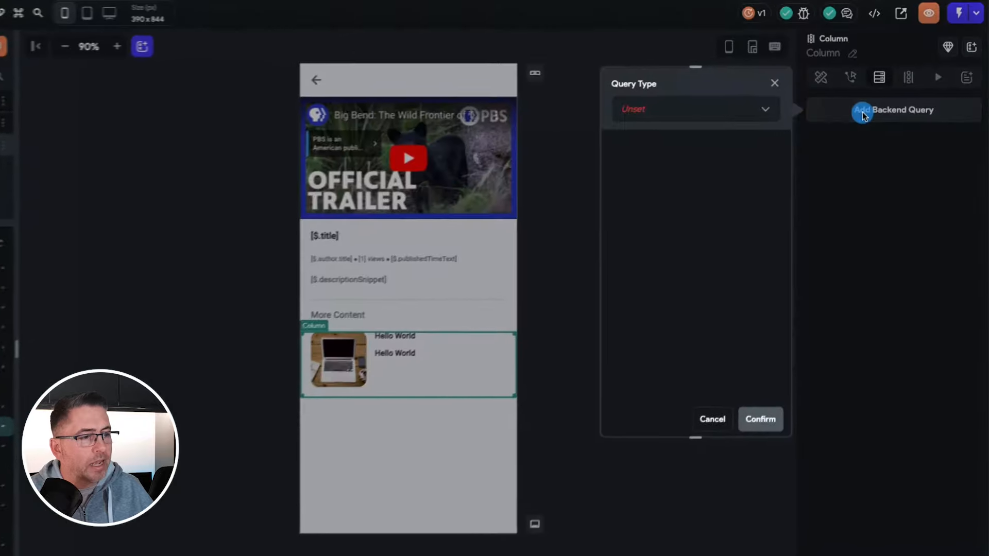
pyautogui.click(719, 108)
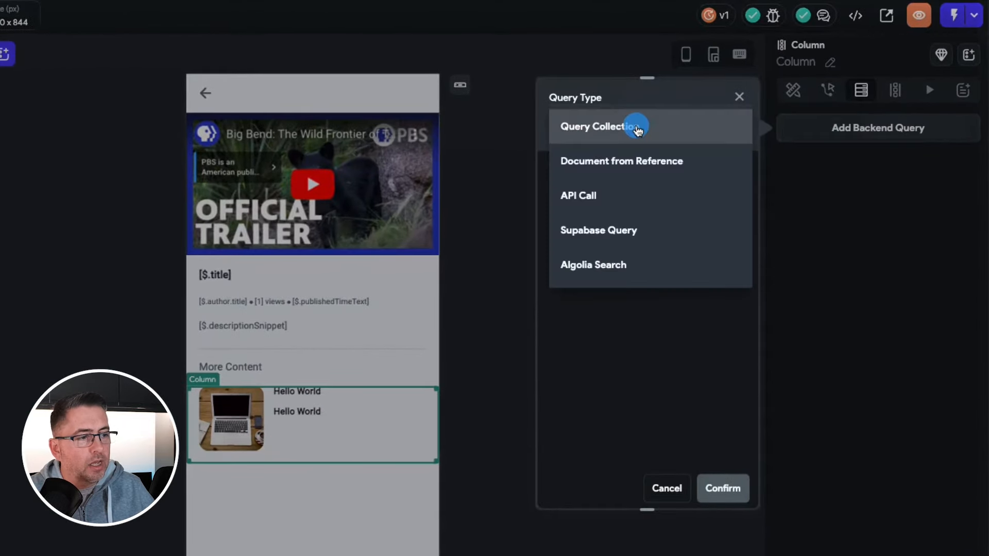
pyautogui.click(586, 196)
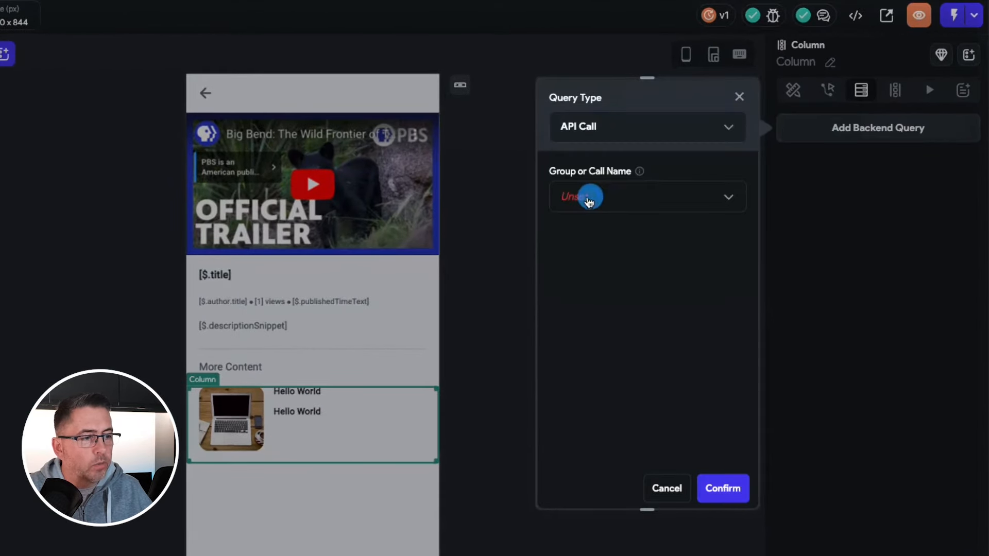
pyautogui.click(624, 195)
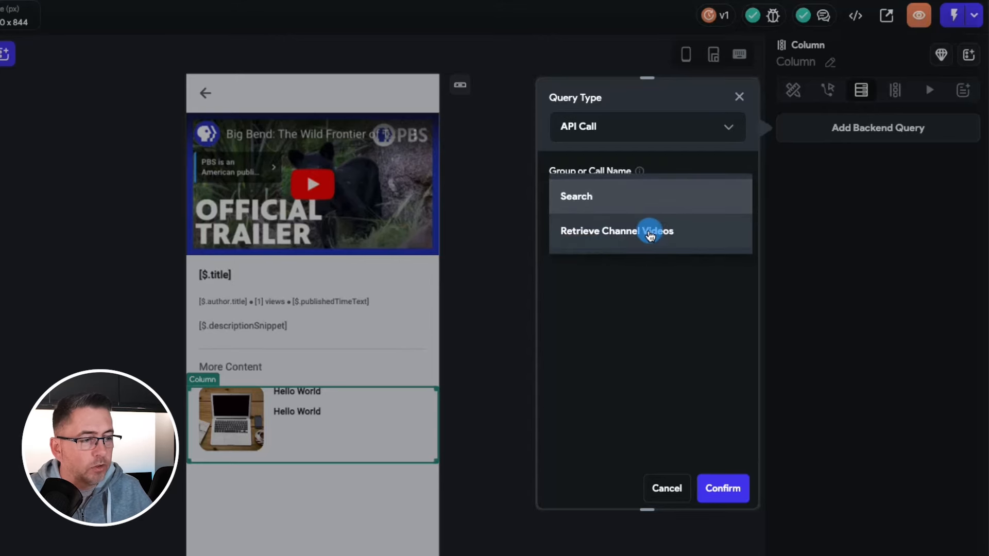
pyautogui.click(642, 236)
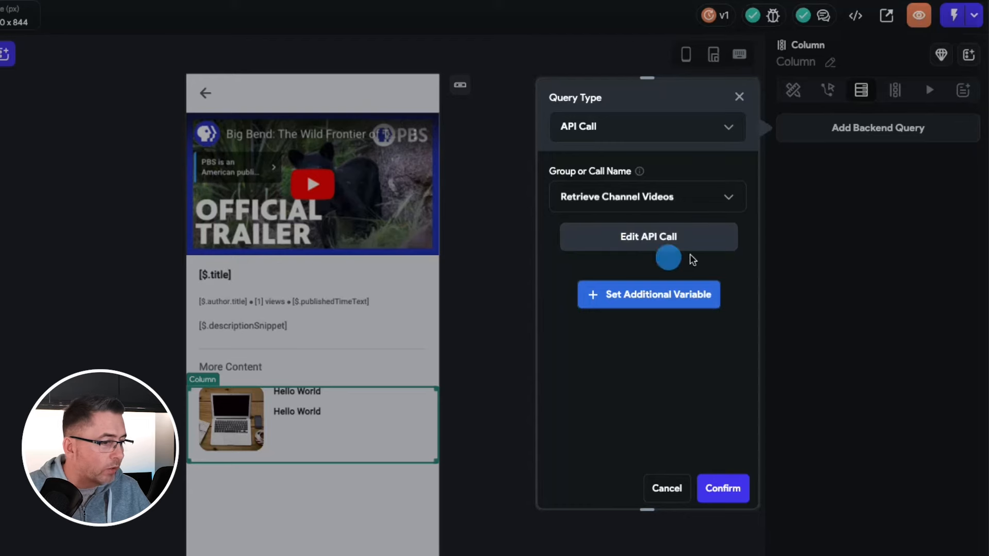
# - Pass the query's id variable from the video page parameter using the JSON path $.author.channelId, and confirm the backend query
pyautogui.click(640, 309)
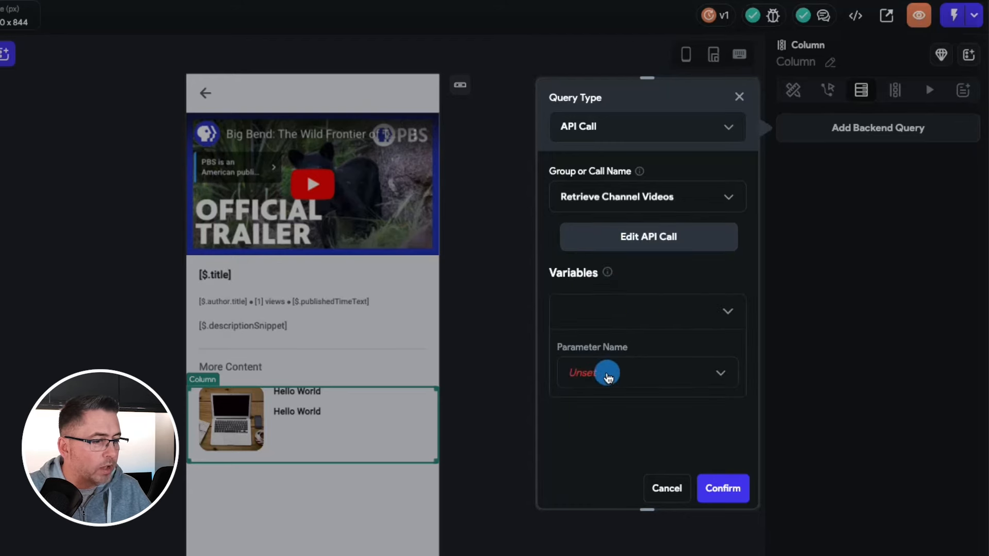
pyautogui.click(606, 372)
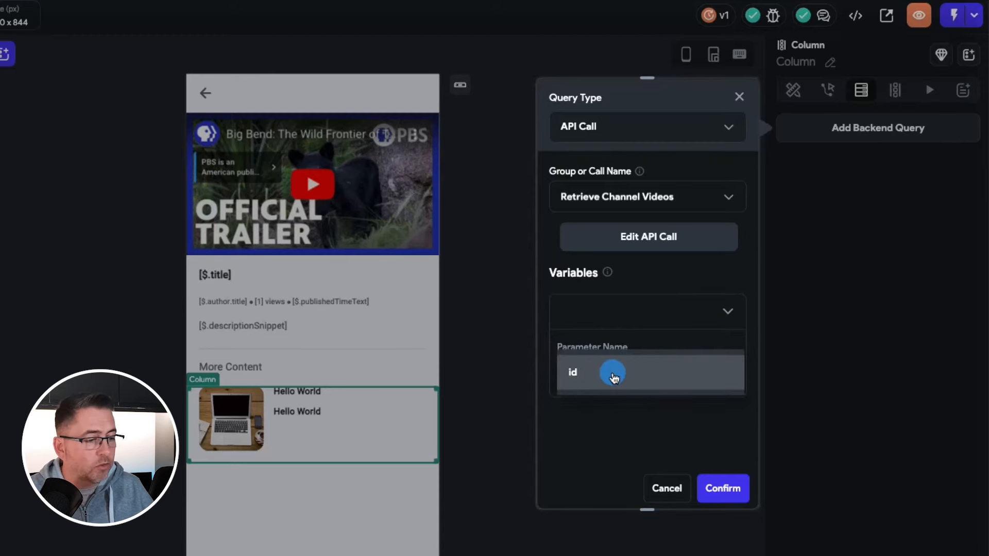
pyautogui.click(607, 372)
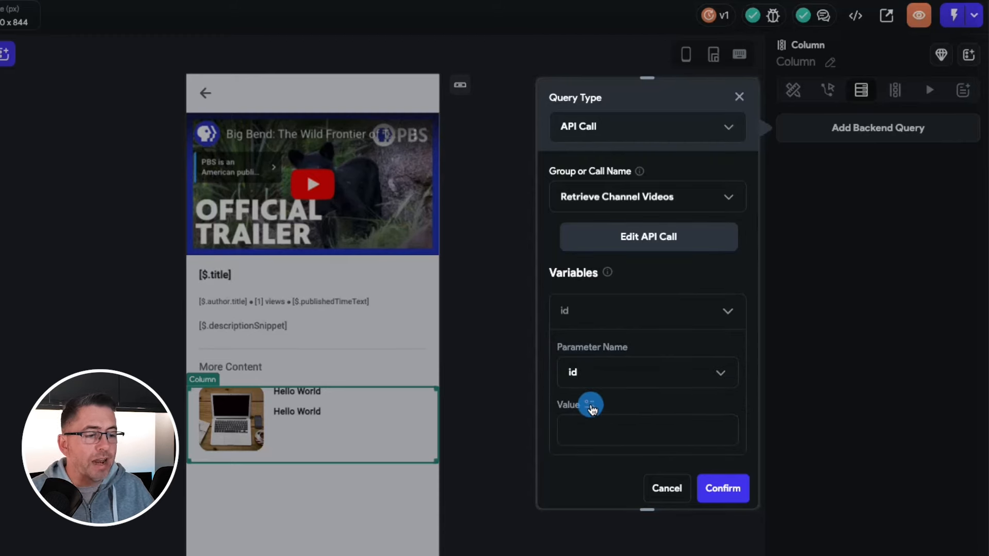
pyautogui.click(589, 405)
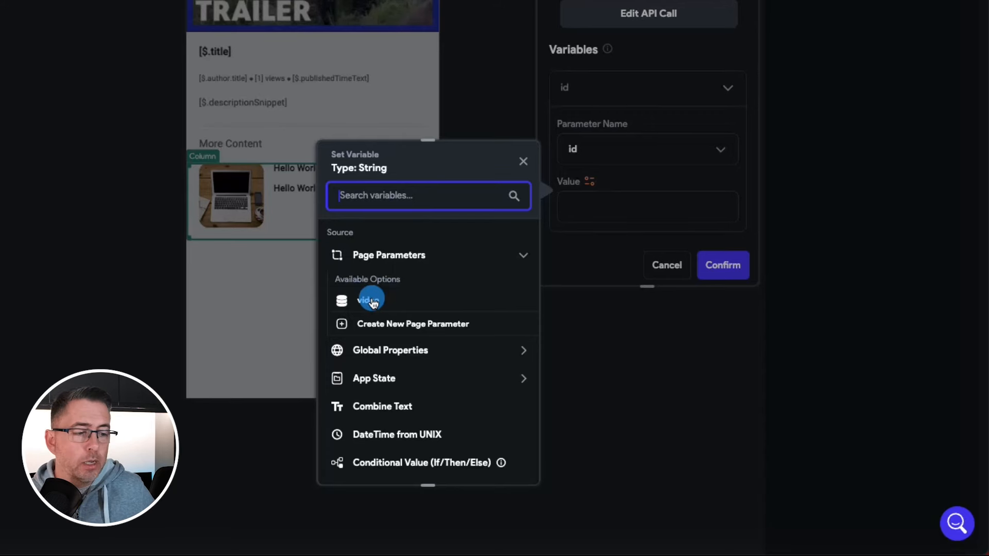
pyautogui.click(371, 301)
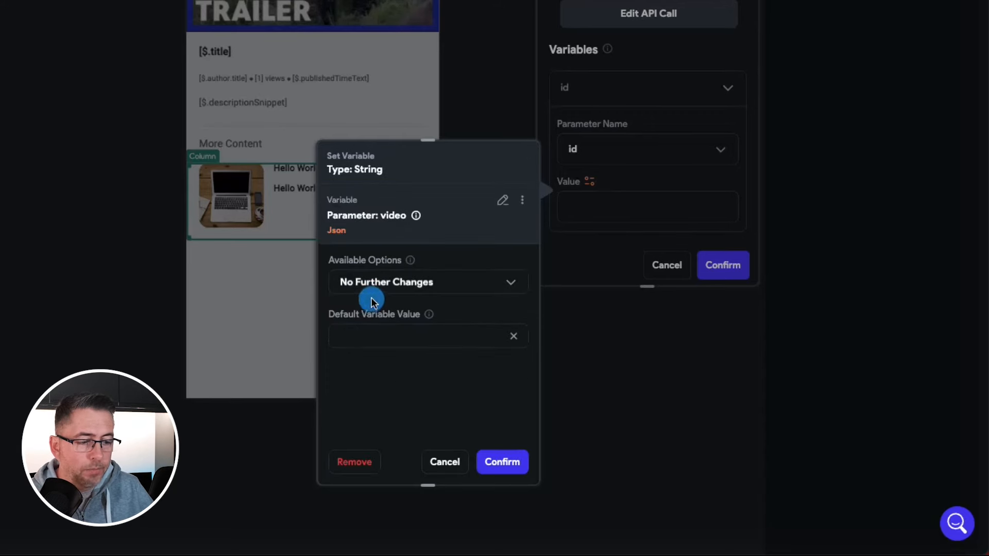
pyautogui.click(439, 287)
pyautogui.click(383, 246)
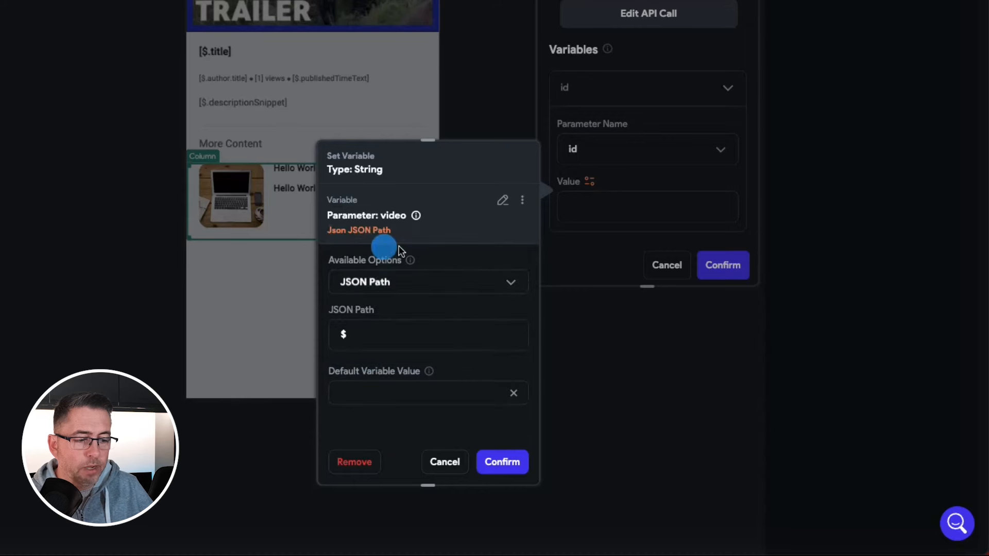
pyautogui.click(375, 335)
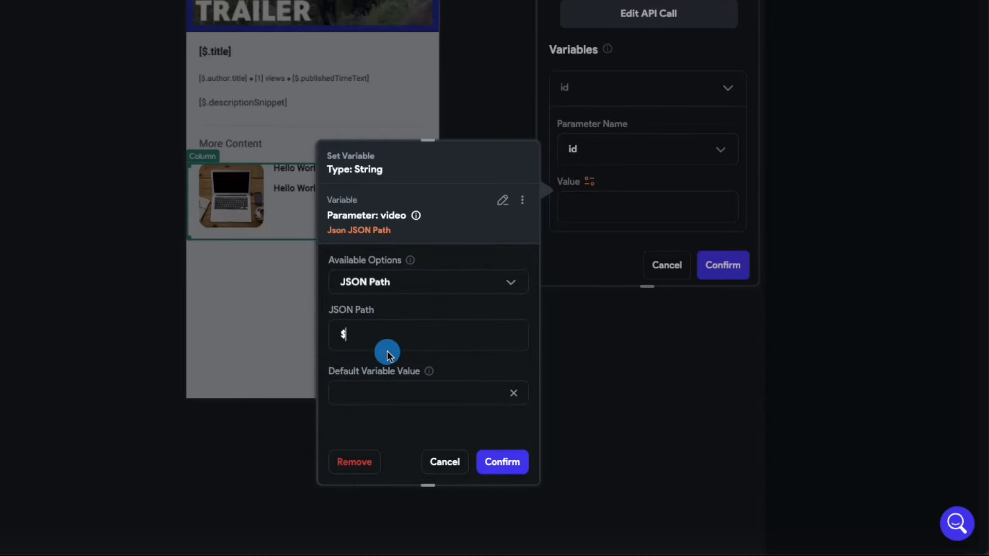
pyautogui.write('.author.channelId')
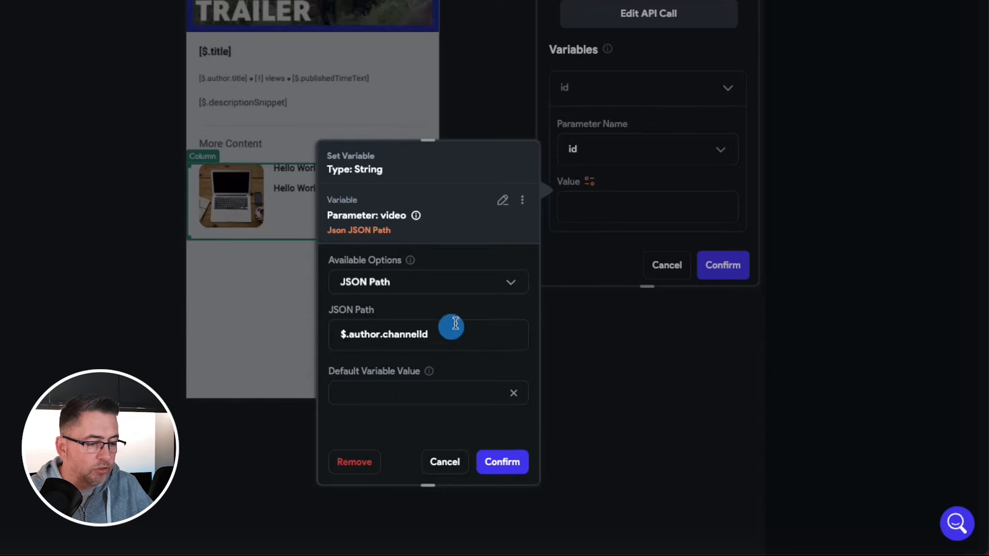
pyautogui.click(505, 462)
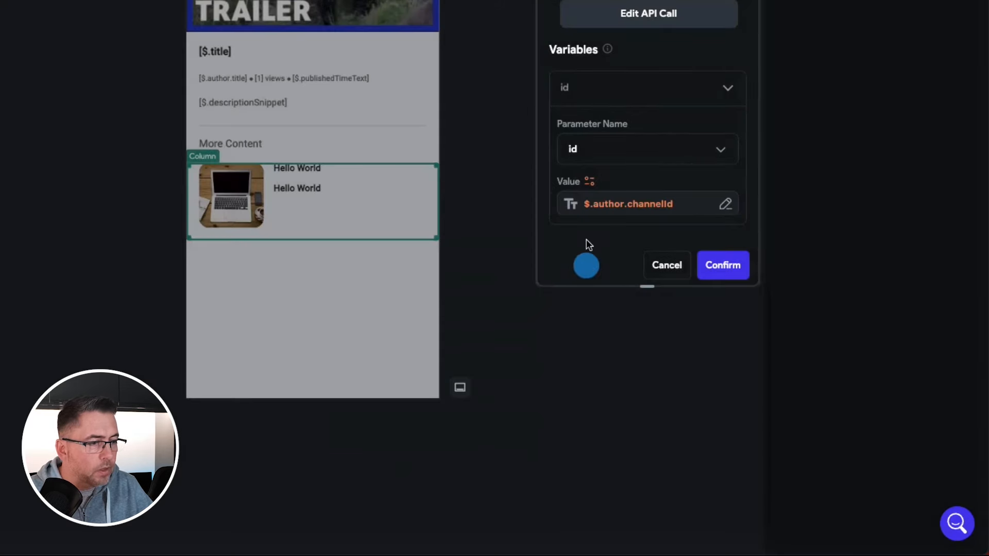
pyautogui.click(719, 268)
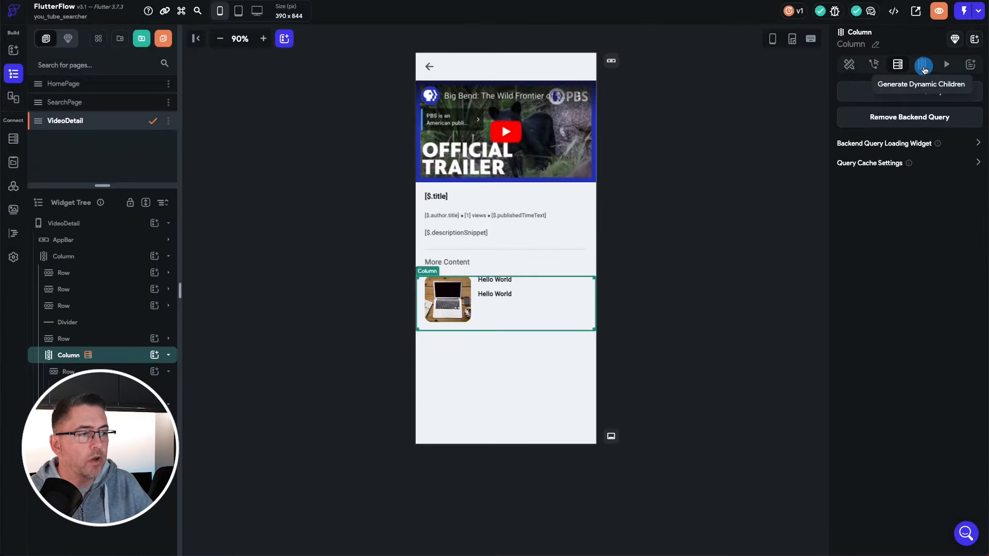
# - Generate the Column's children dynamically as channelVideo from the Retrieve Channel Videos response, using the contents JSON path
pyautogui.click(923, 69)
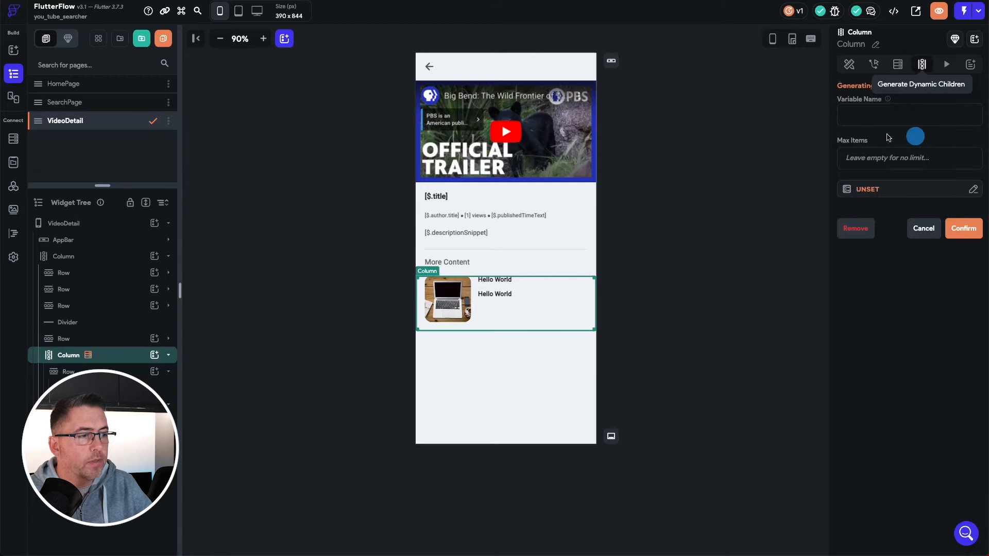
pyautogui.click(925, 121)
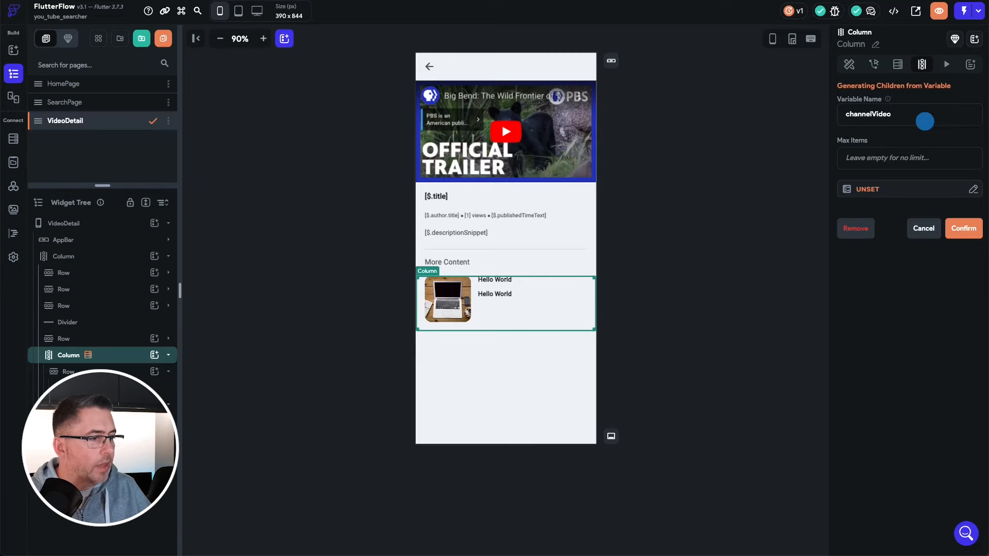
pyautogui.click(875, 188)
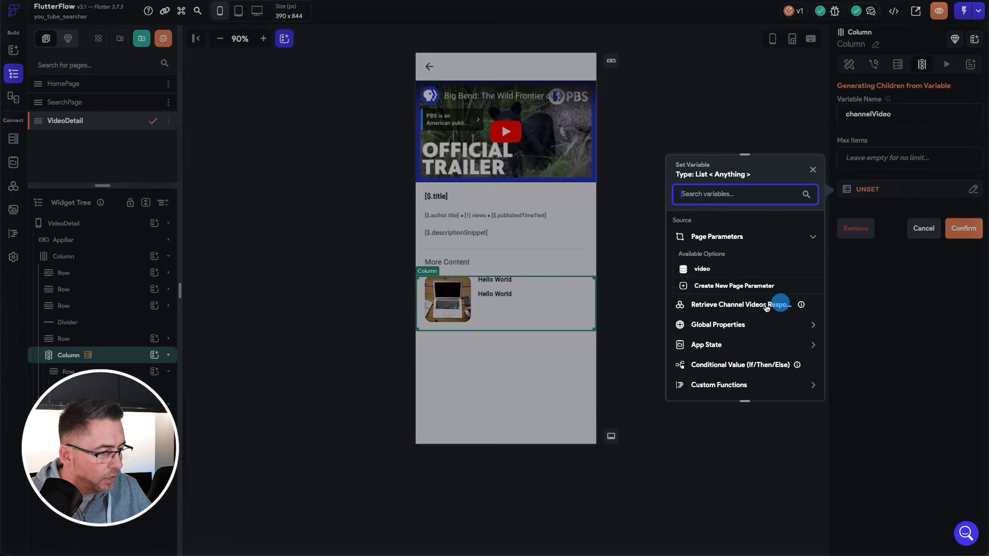
pyautogui.click(726, 308)
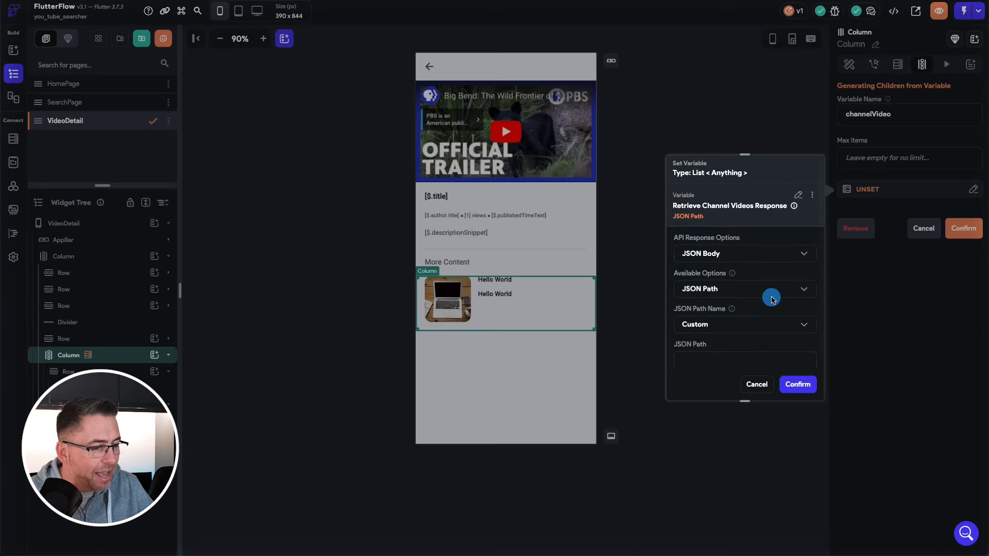
pyautogui.scroll(-1, 772, 304)
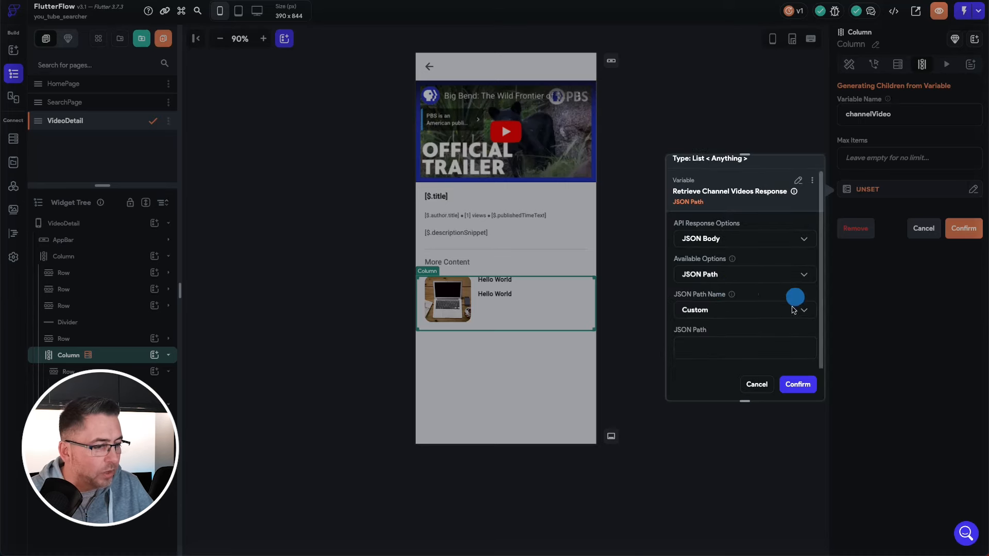
pyautogui.click(725, 316)
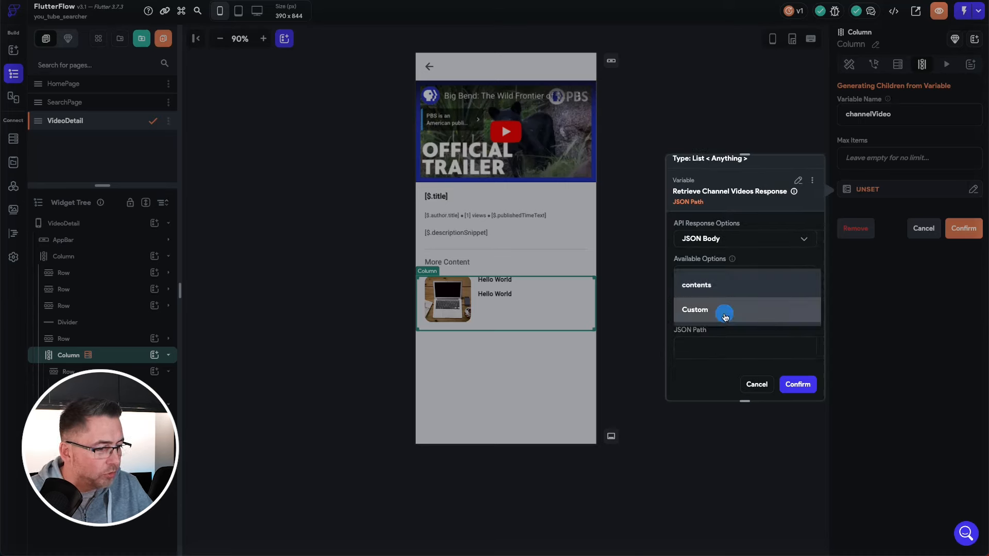
pyautogui.click(719, 286)
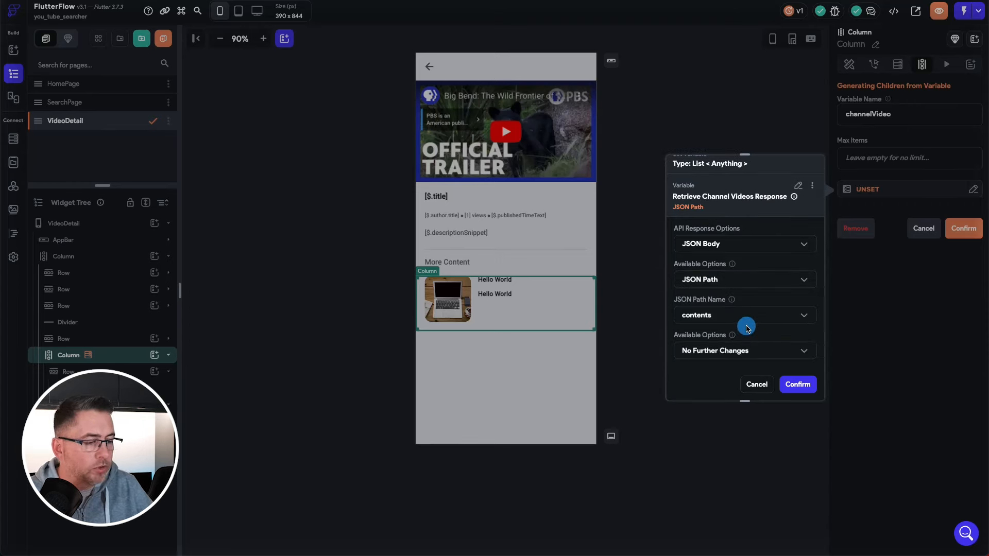
pyautogui.click(794, 390)
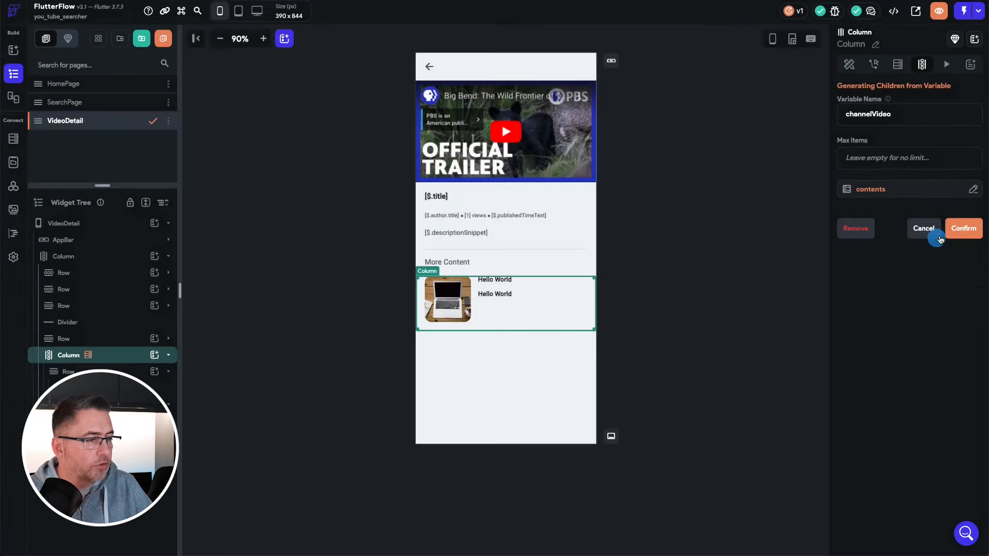
pyautogui.click(962, 231)
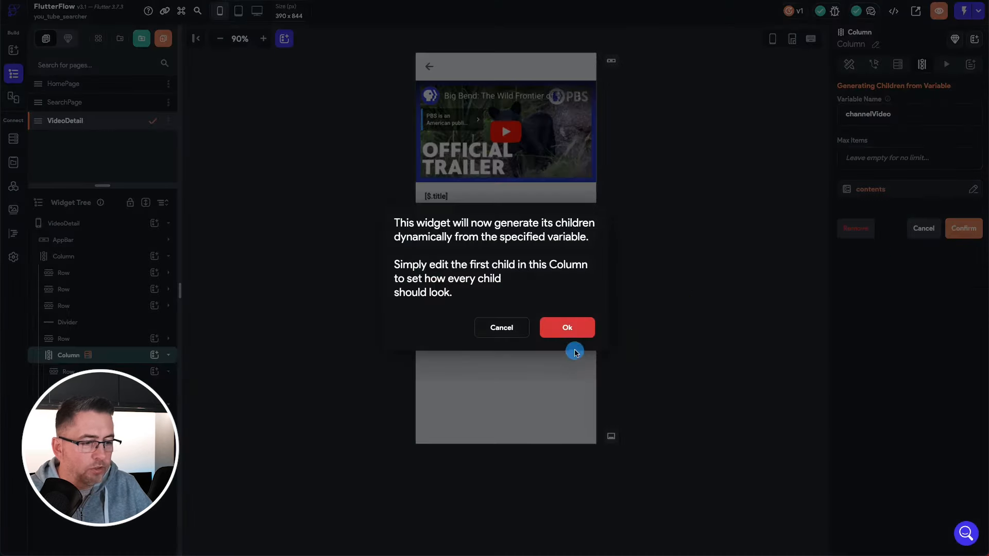
pyautogui.click(570, 329)
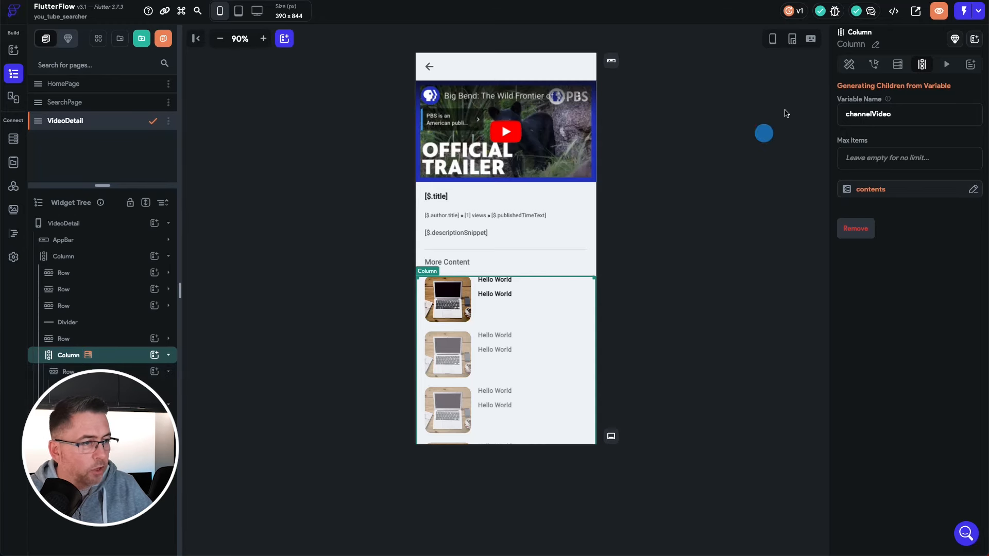
# - Make the More Content Column scrollable
pyautogui.click(849, 65)
pyautogui.click(850, 67)
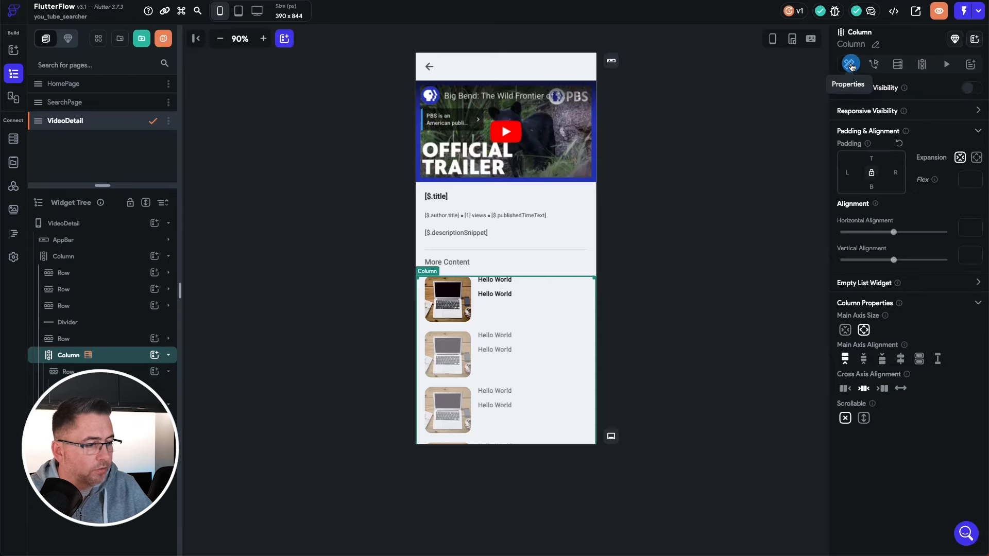
pyautogui.click(864, 418)
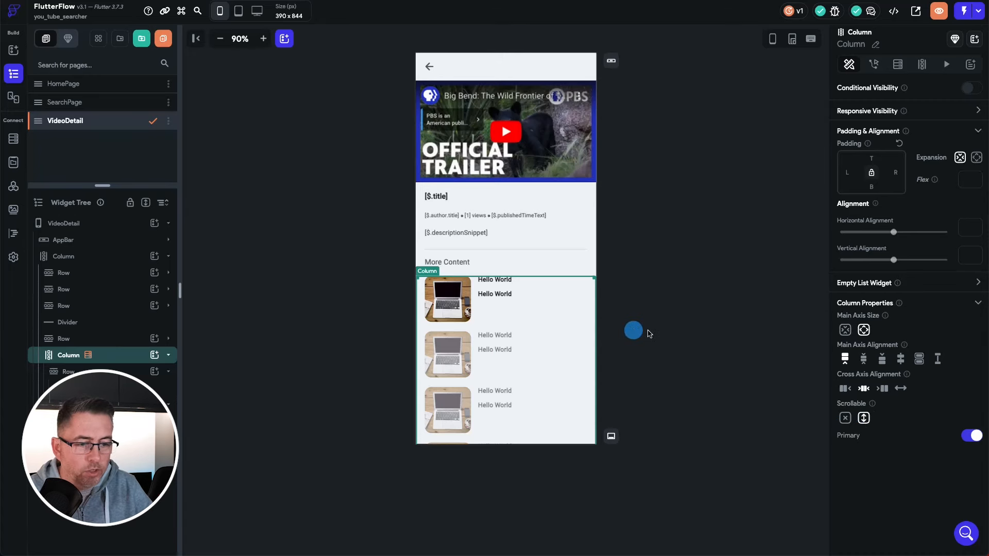
# - Bind the upper text in the More Content row to the channelVideo Item using the JSON path $.title
pyautogui.click(491, 281)
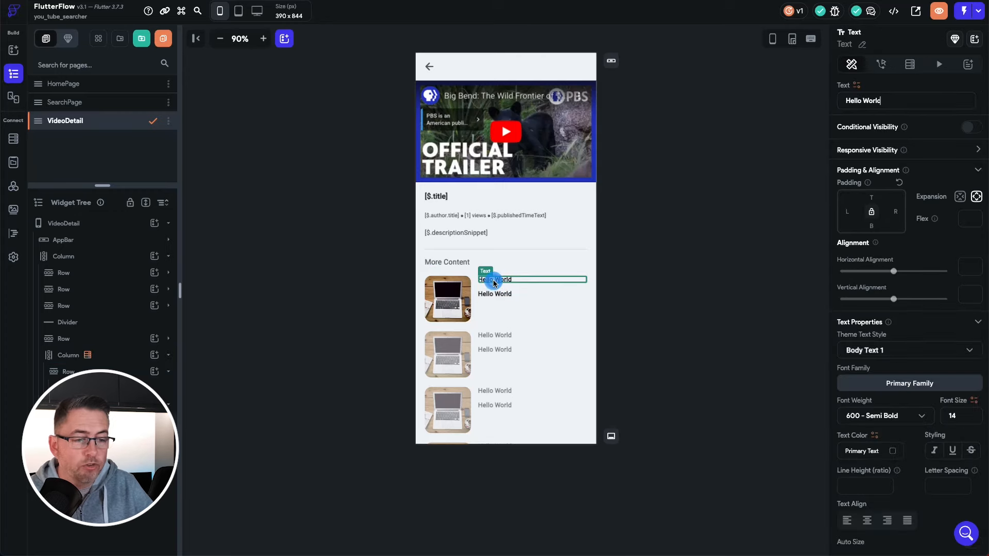
pyautogui.click(856, 85)
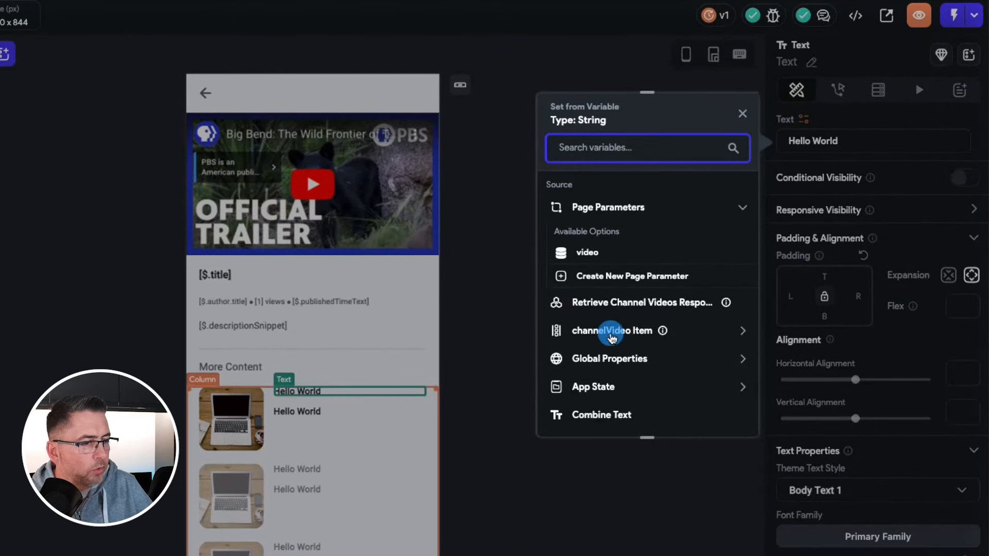
pyautogui.click(620, 333)
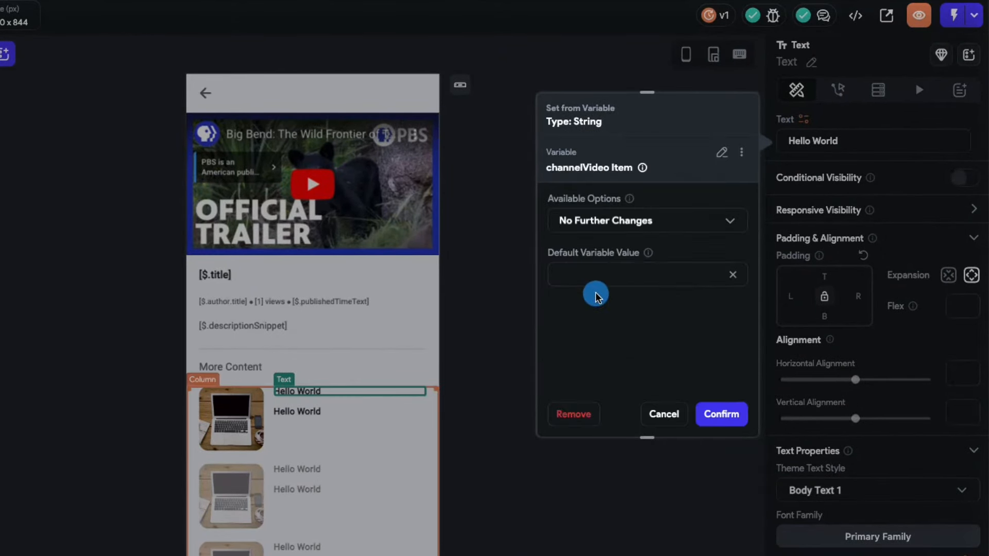
pyautogui.click(607, 227)
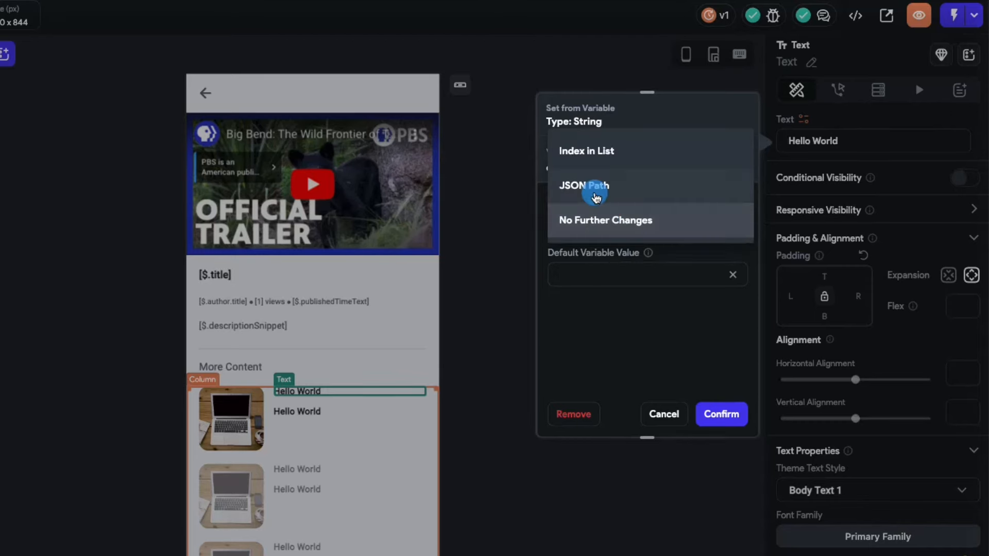
pyautogui.click(586, 187)
pyautogui.click(594, 291)
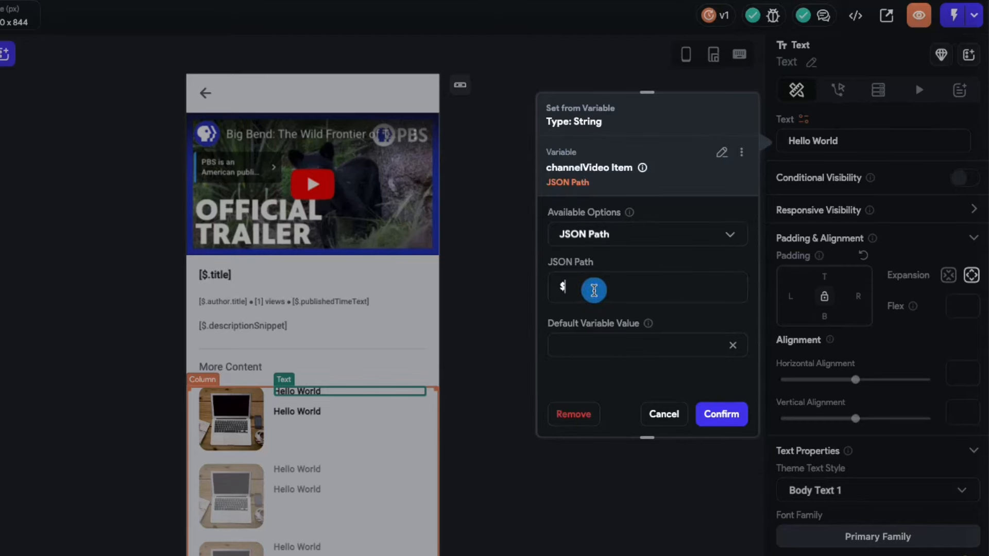
pyautogui.write('.titl')
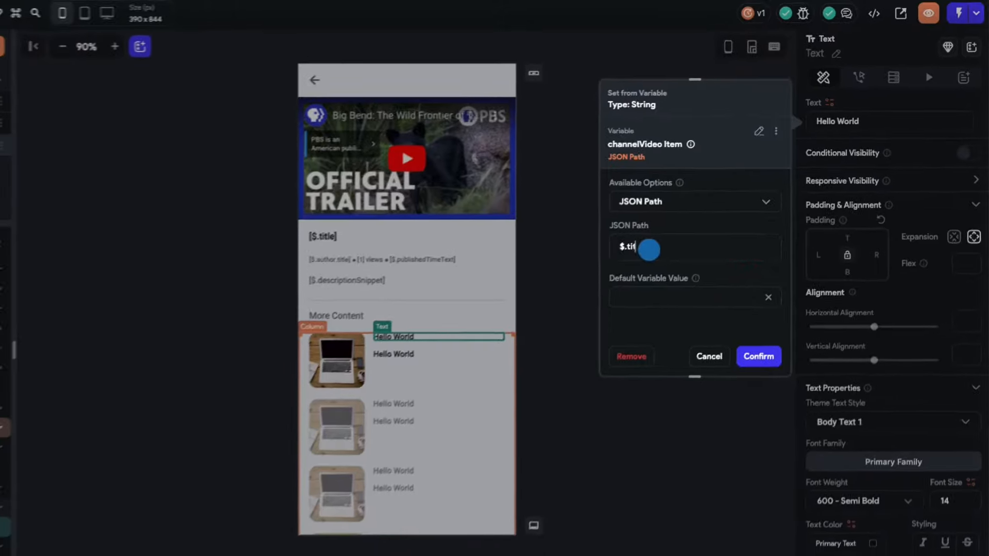
pyautogui.write('e')
pyautogui.click(778, 326)
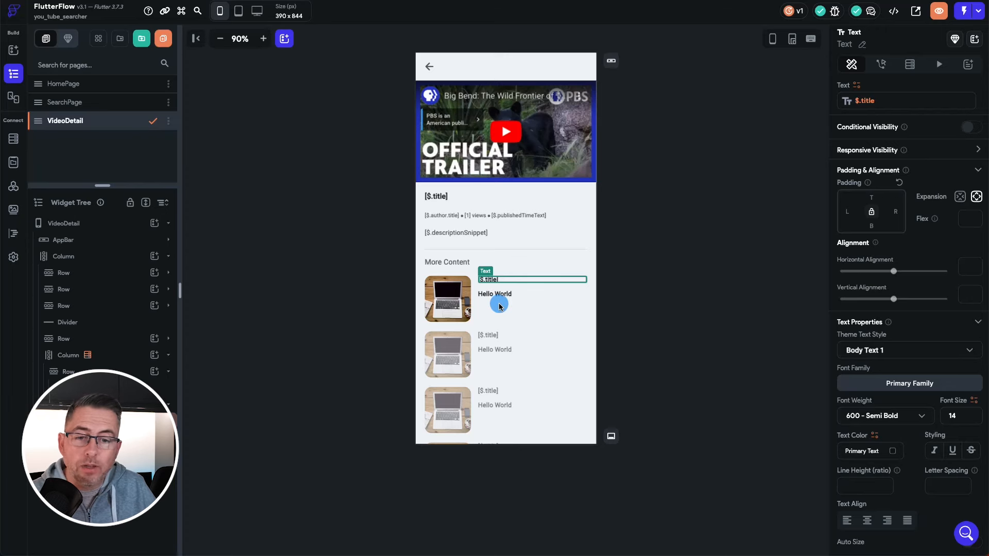
# - Add a Boolean parameter named showAuthor to the VideoStats component
pyautogui.click(68, 40)
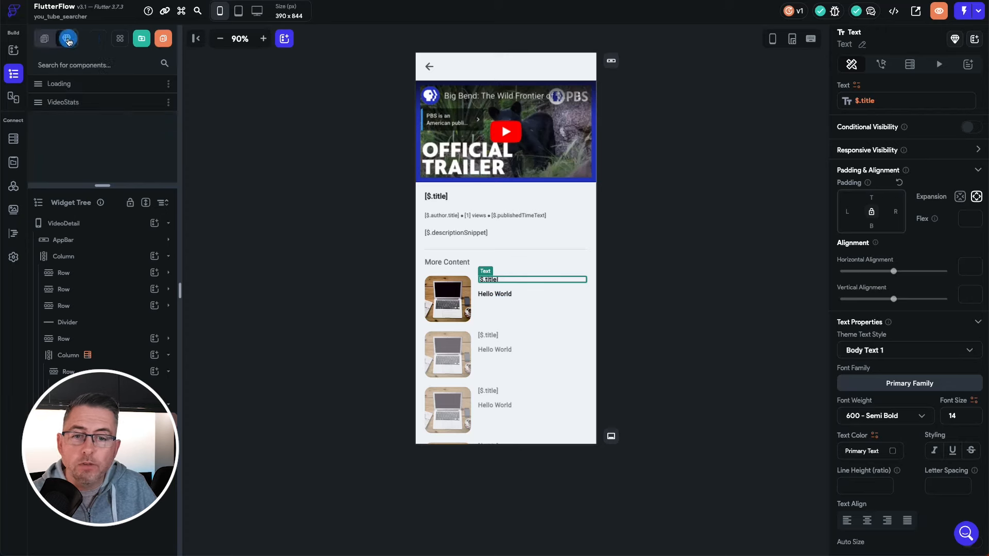
pyautogui.click(71, 102)
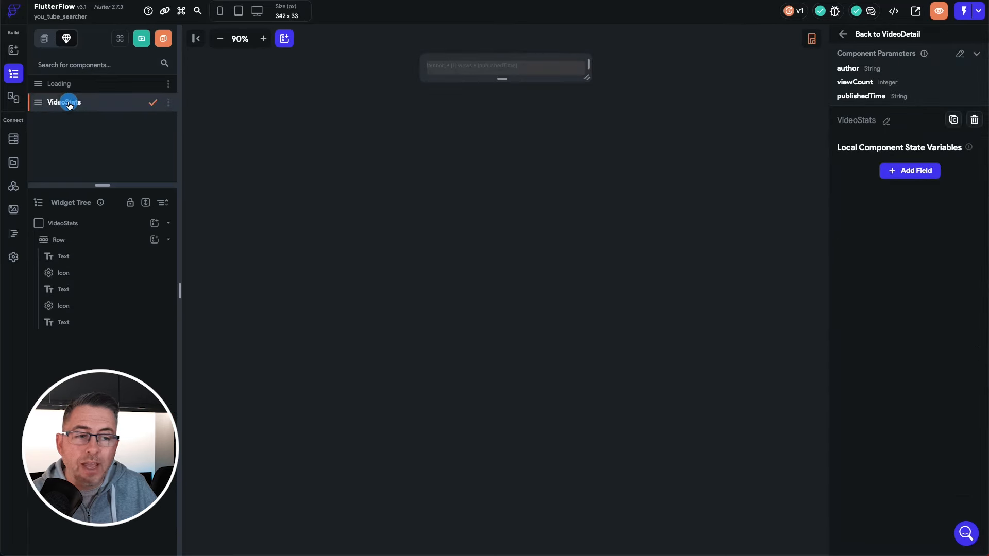
pyautogui.click(965, 68)
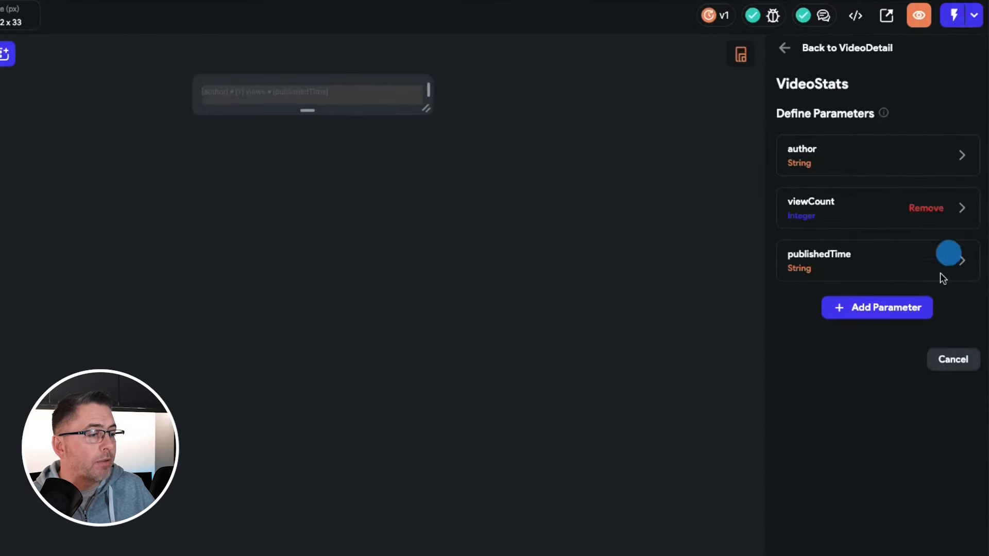
pyautogui.click(870, 316)
pyautogui.click(825, 366)
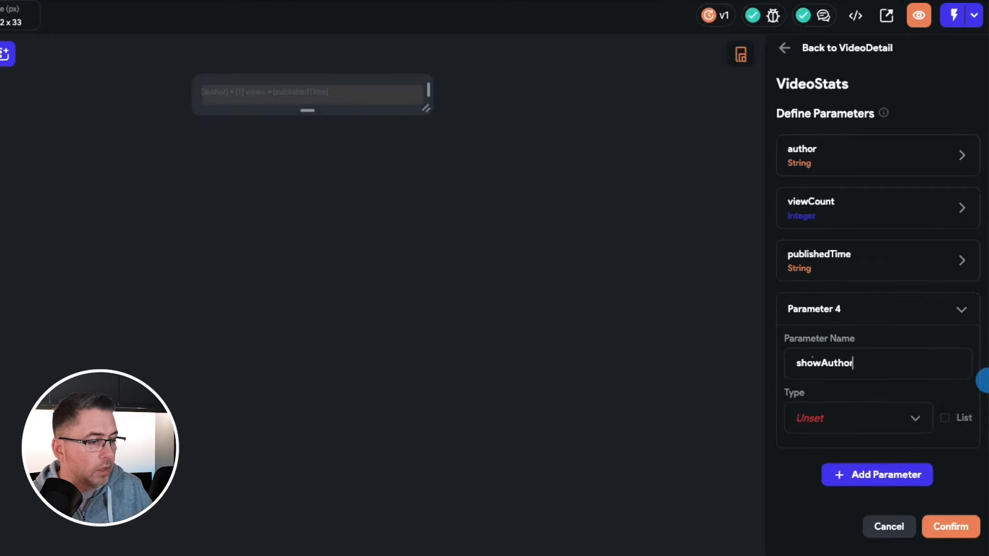
pyautogui.click(860, 418)
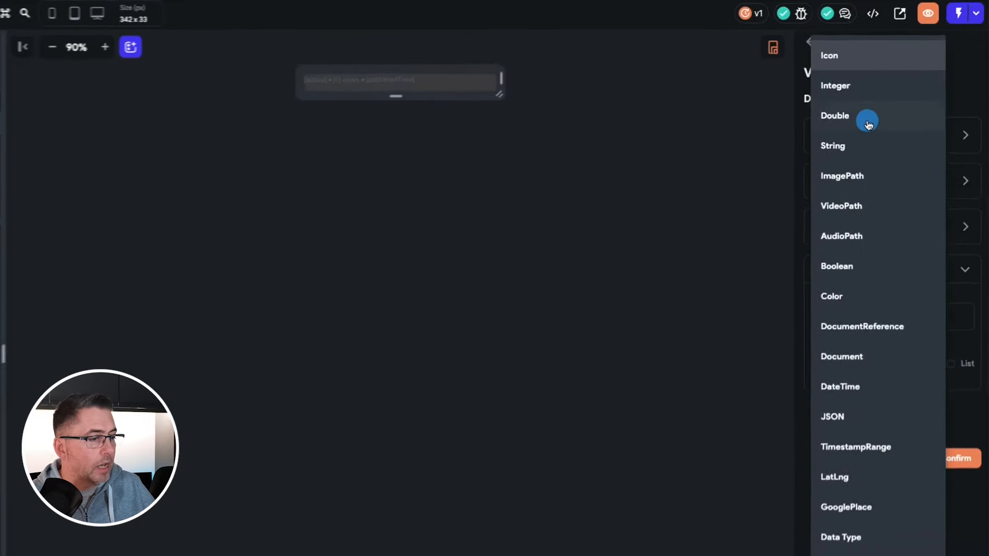
pyautogui.click(865, 265)
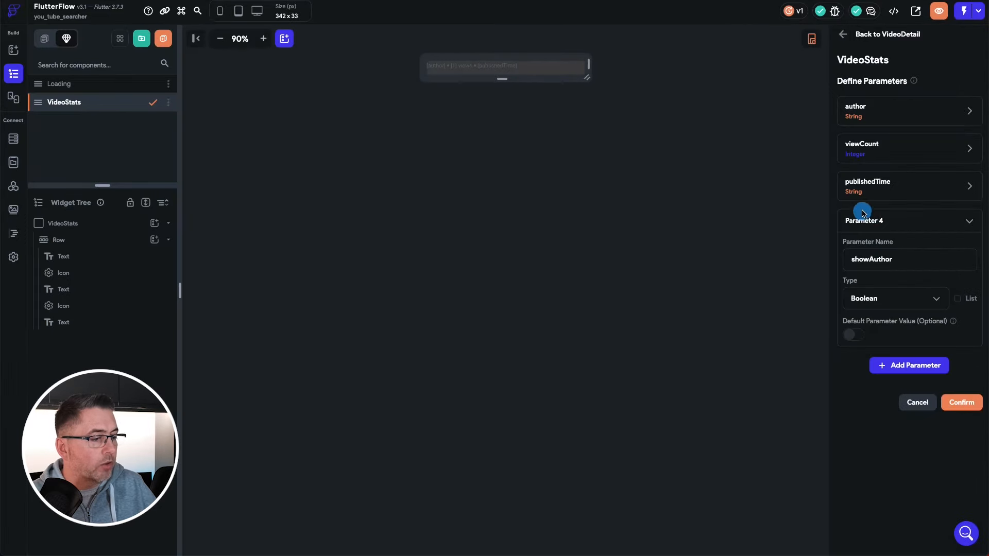
pyautogui.click(962, 405)
# - Enable conditional visibility on the VideoStats author text and start a condition with showAuthor as its first value
pyautogui.click(113, 228)
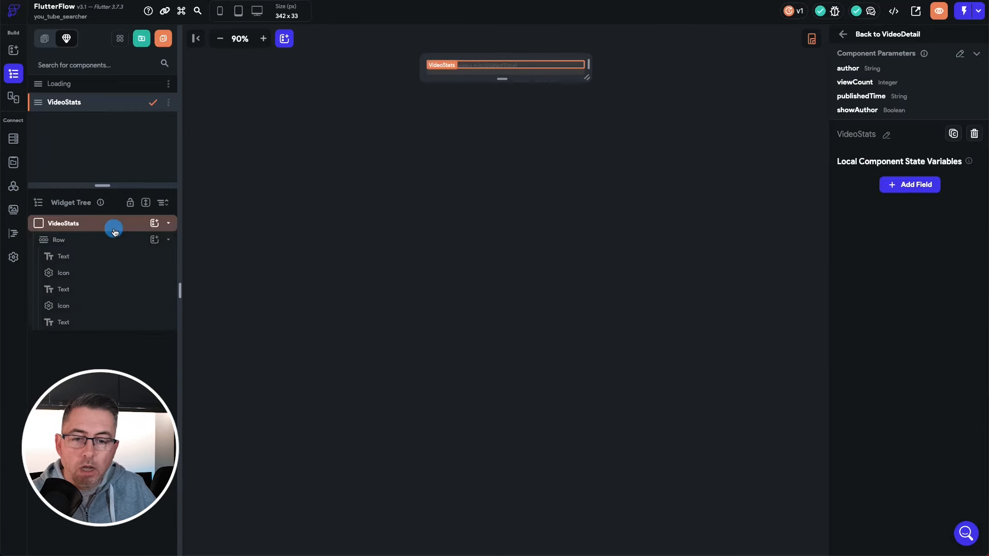
pyautogui.click(82, 253)
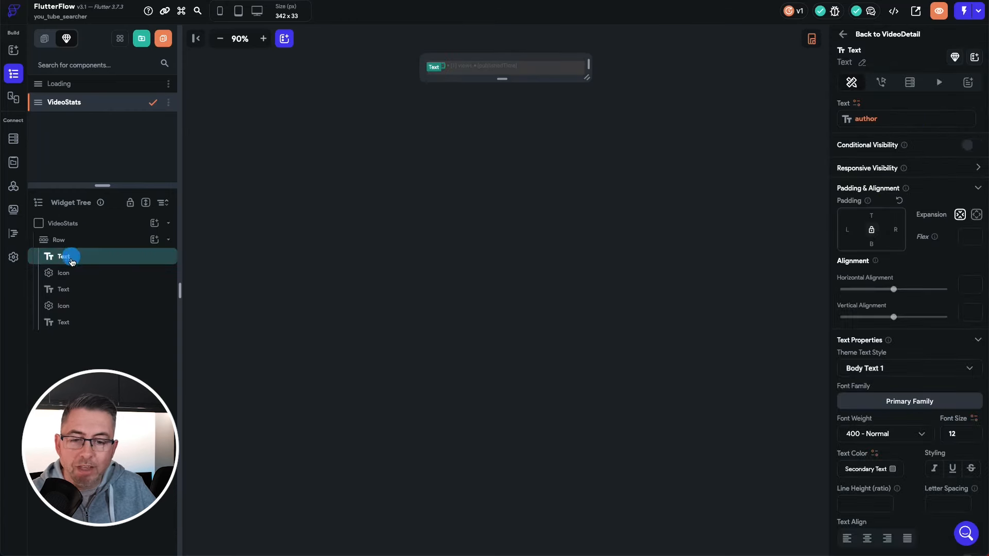
pyautogui.click(70, 267)
pyautogui.click(71, 260)
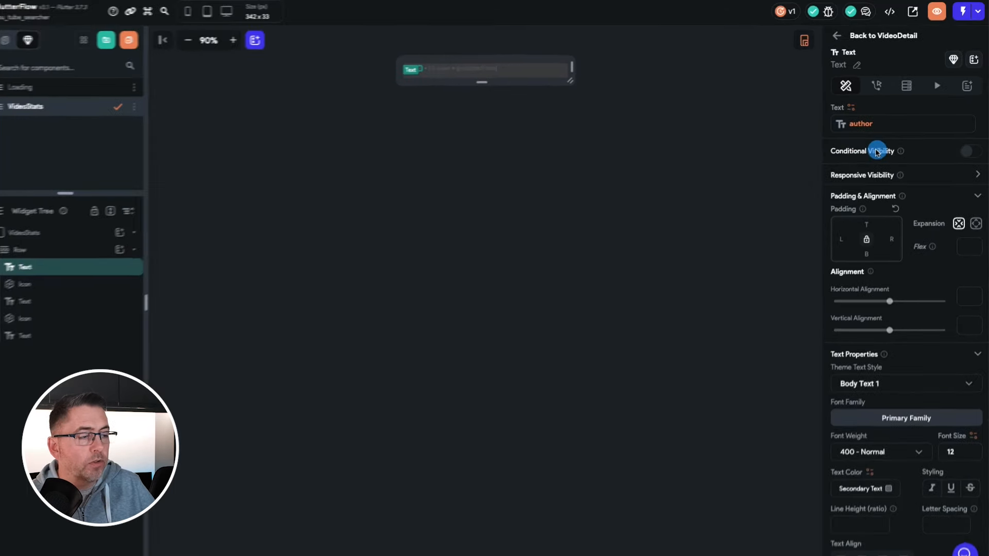
pyautogui.click(967, 151)
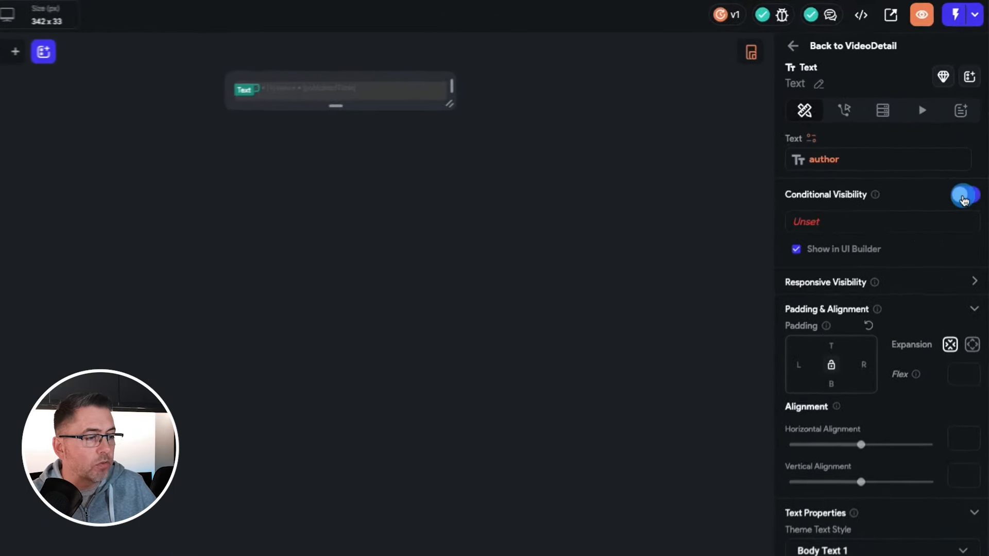
pyautogui.click(809, 233)
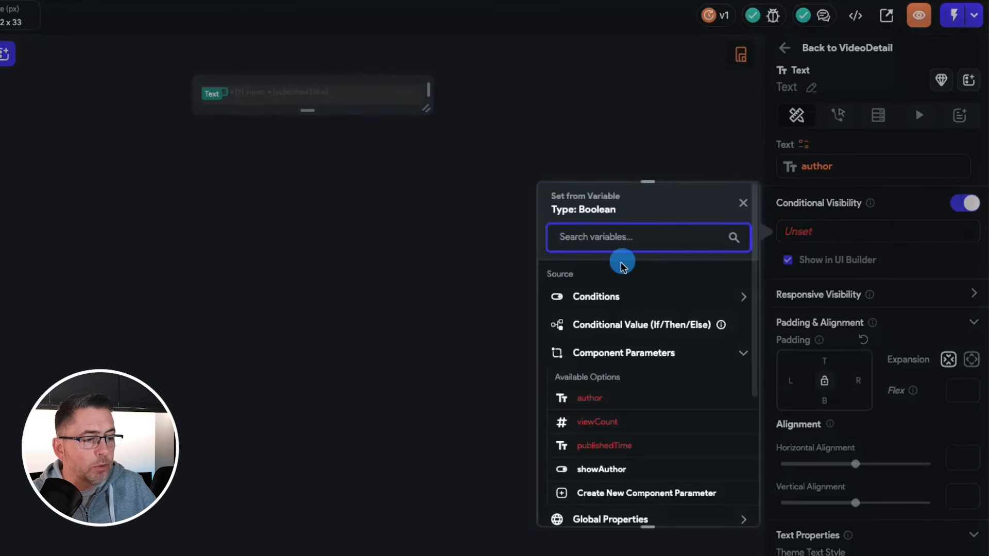
pyautogui.click(591, 296)
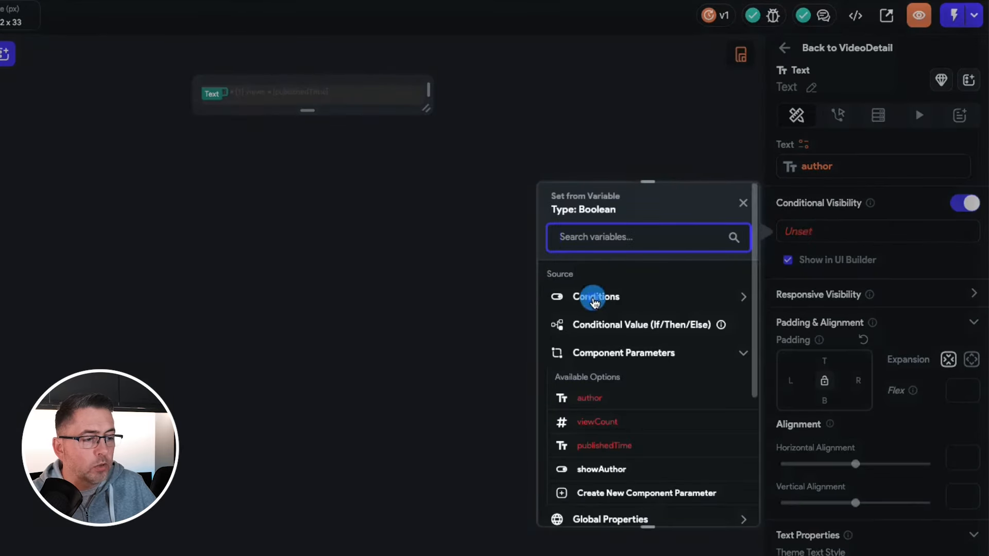
pyautogui.click(618, 341)
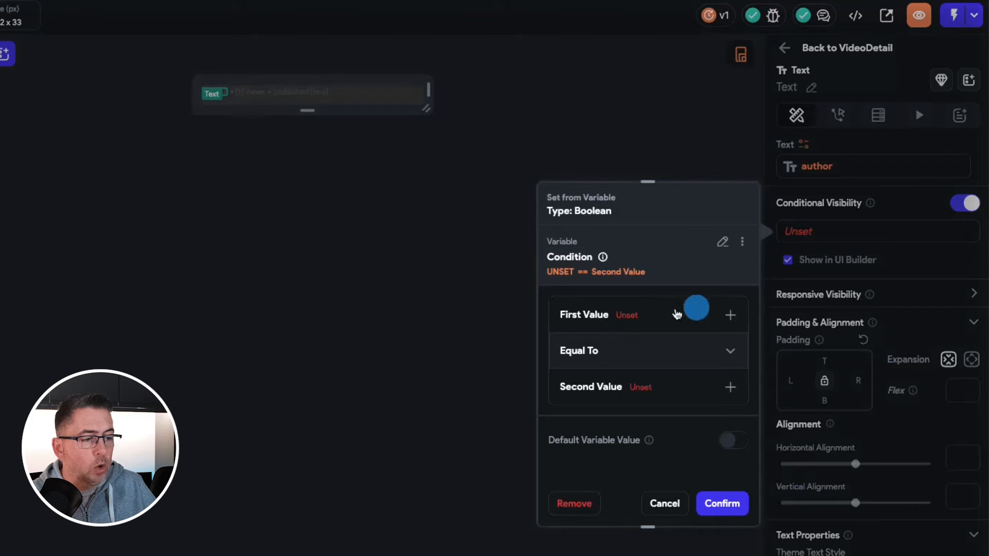
pyautogui.click(632, 315)
pyautogui.click(605, 344)
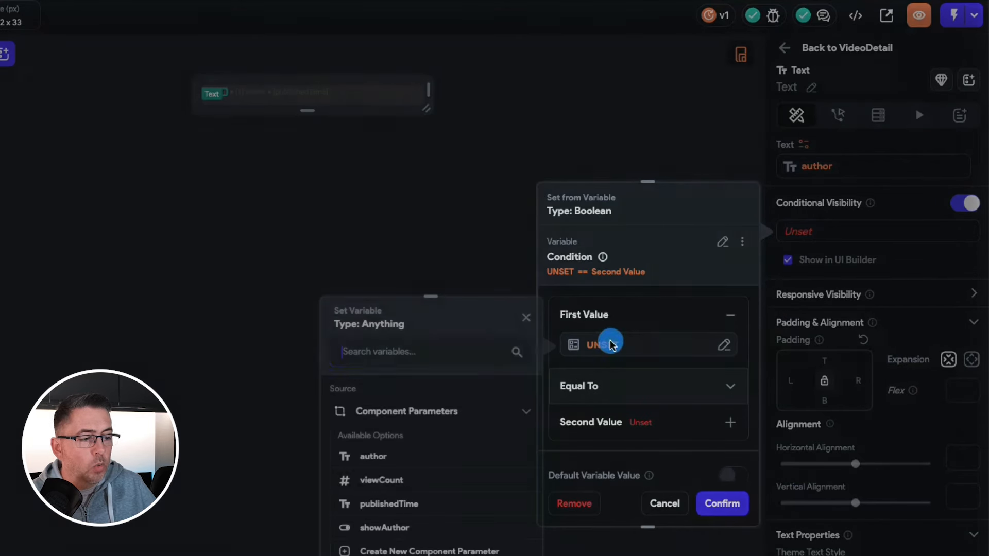
pyautogui.click(393, 529)
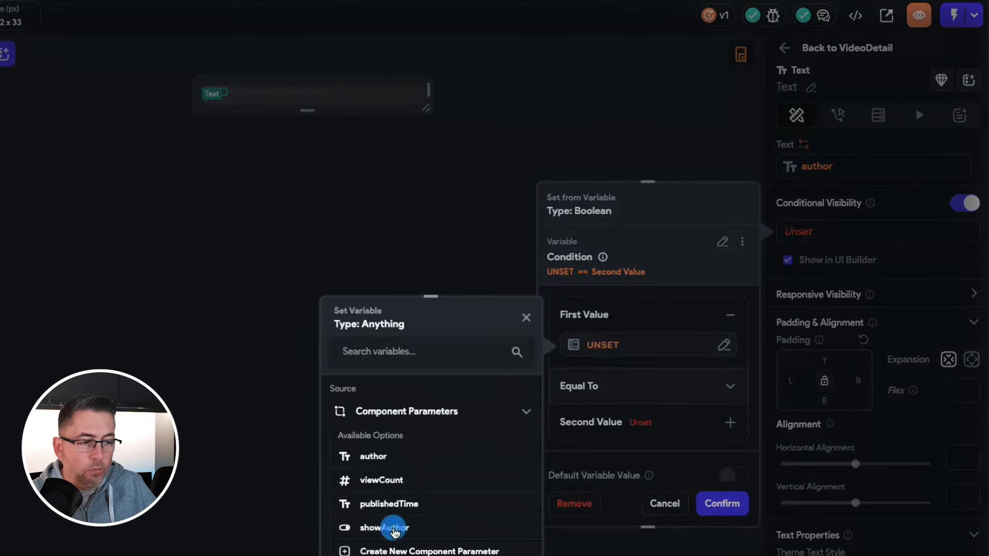
# - Compare showAuthor as equal to the specific value True and confirm the author text's visibility condition
pyautogui.click(626, 421)
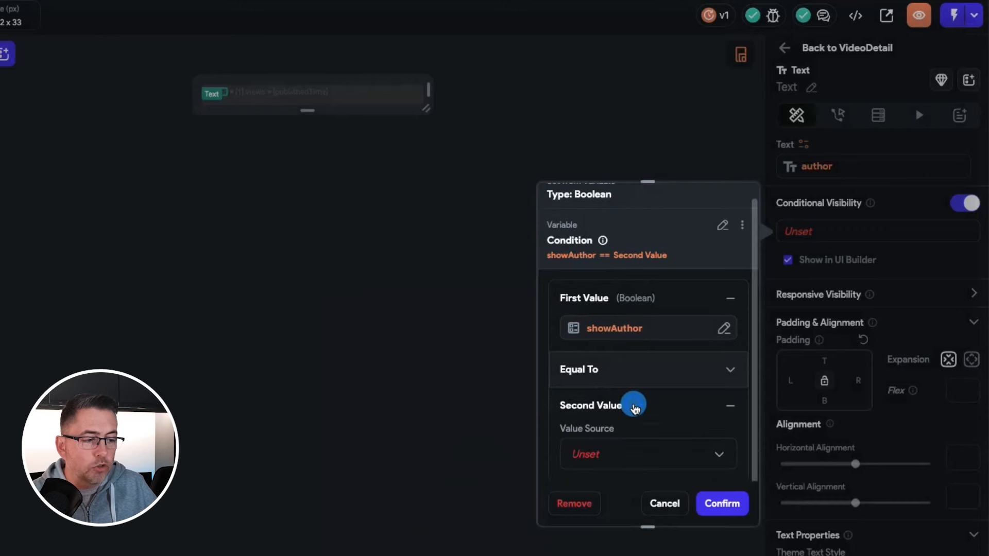
pyautogui.click(600, 458)
pyautogui.click(602, 453)
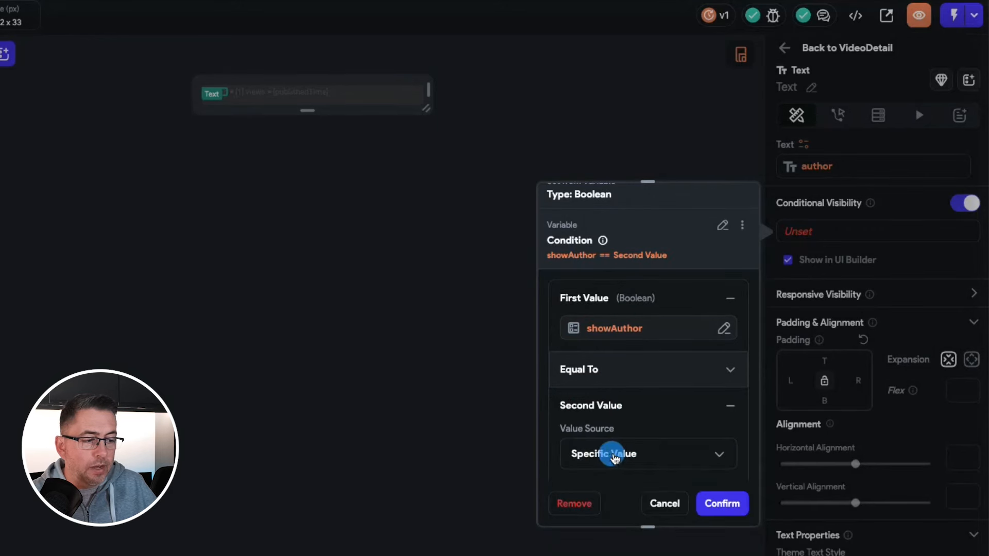
pyautogui.click(596, 435)
pyautogui.click(597, 400)
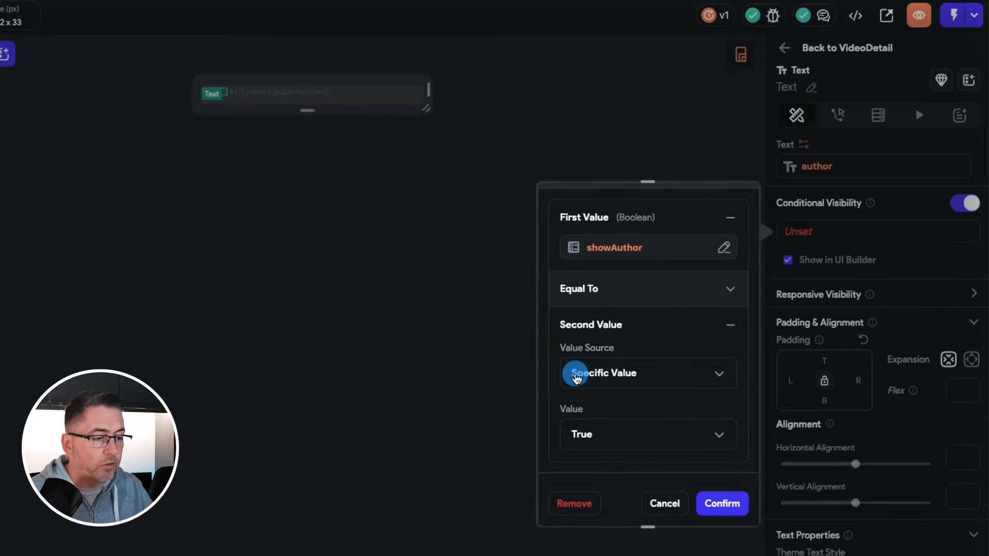
pyautogui.click(722, 503)
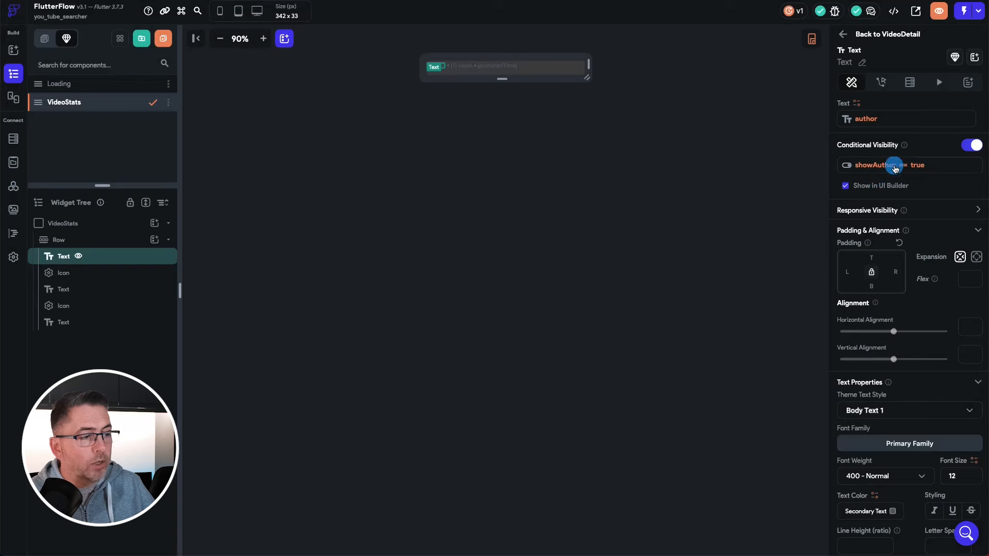
# - Copy the author text's visibility condition and apply it as conditional visibility on the first icon in the VideoStats row
pyautogui.click(893, 168)
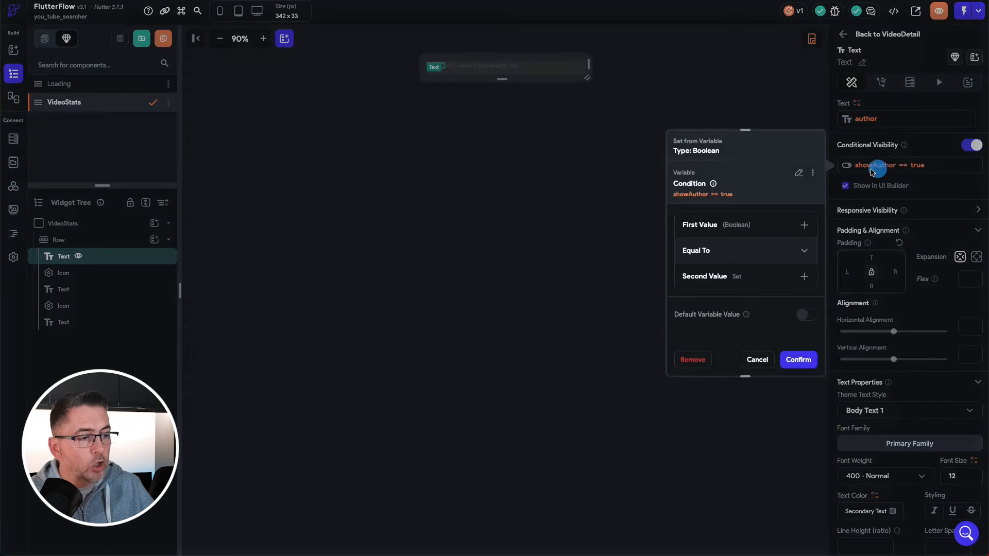
pyautogui.click(812, 174)
pyautogui.click(793, 190)
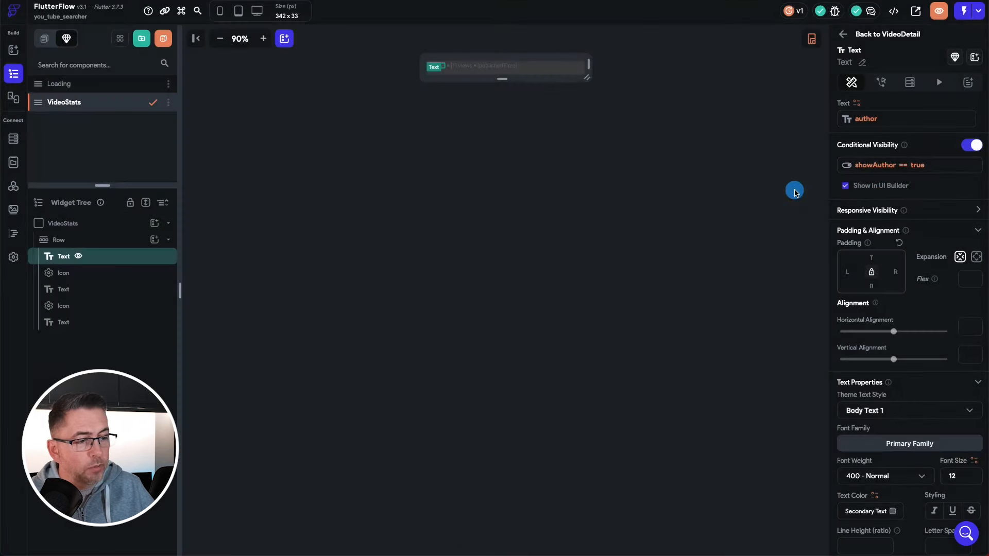
pyautogui.click(63, 274)
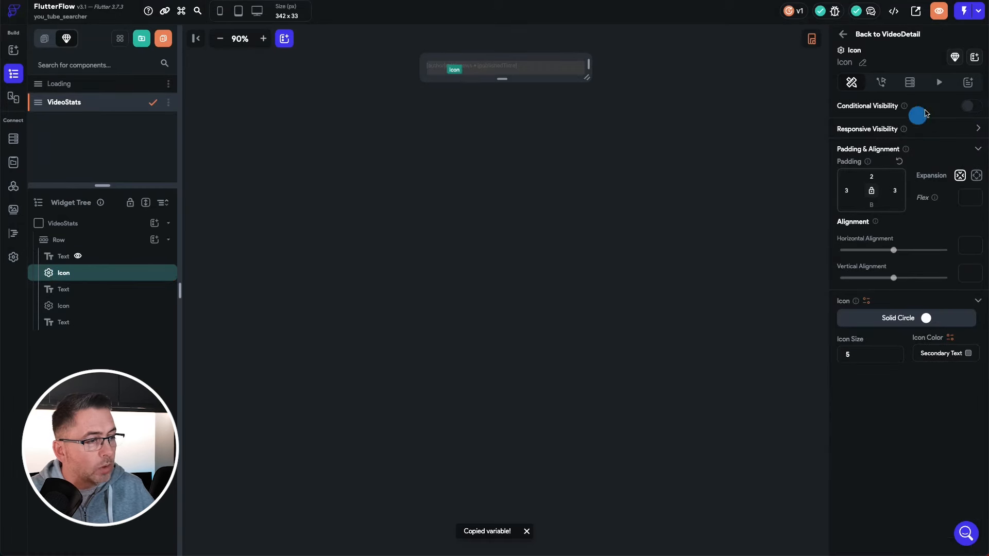
pyautogui.click(970, 106)
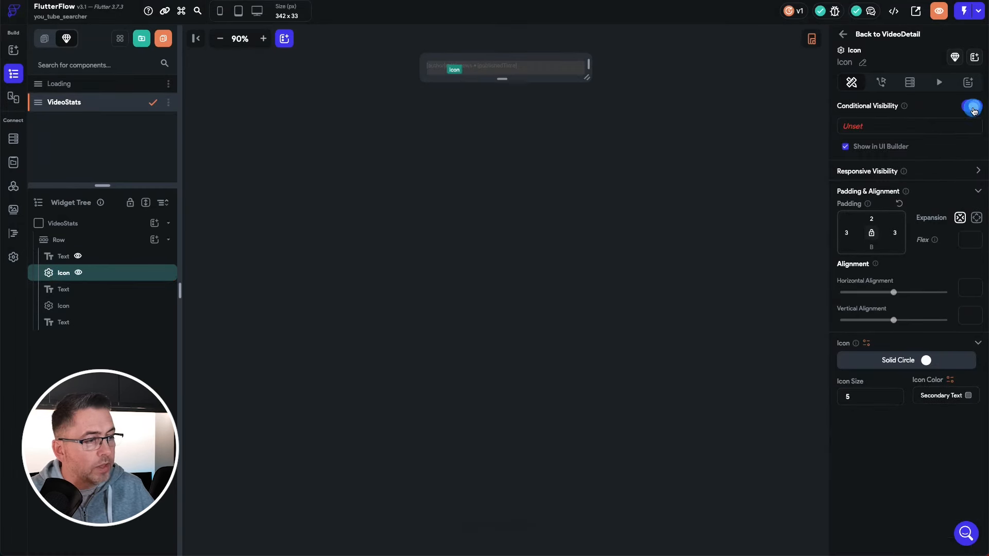
pyautogui.click(936, 126)
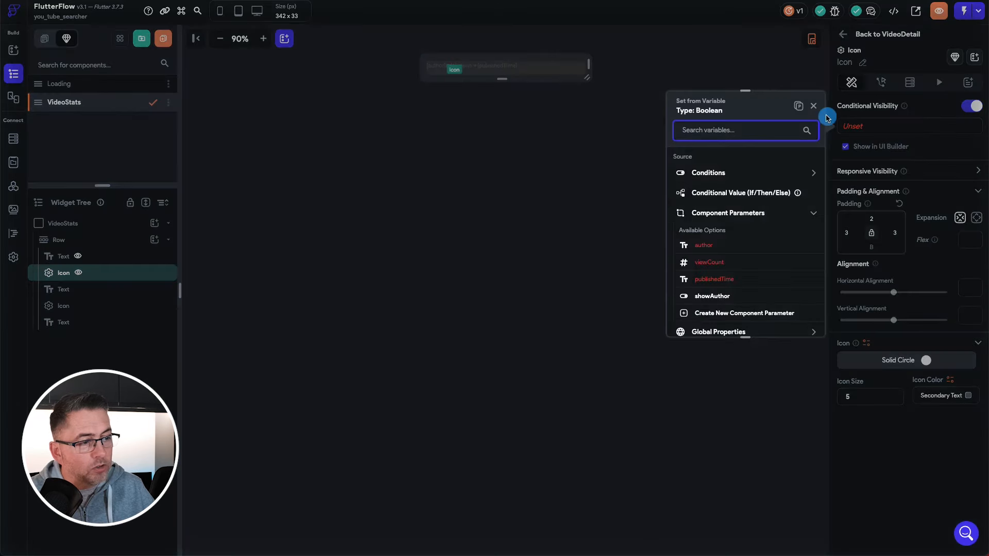
pyautogui.click(800, 108)
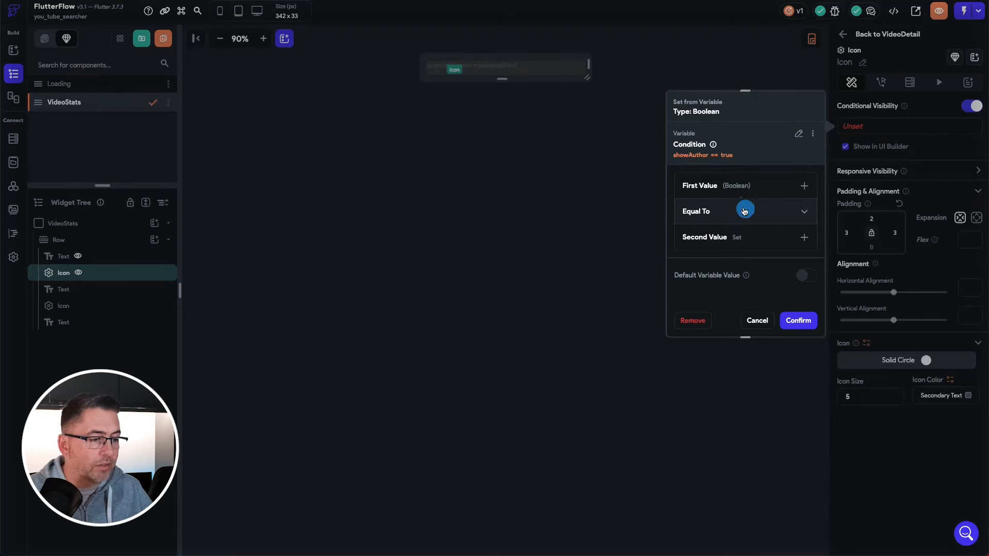
pyautogui.click(800, 325)
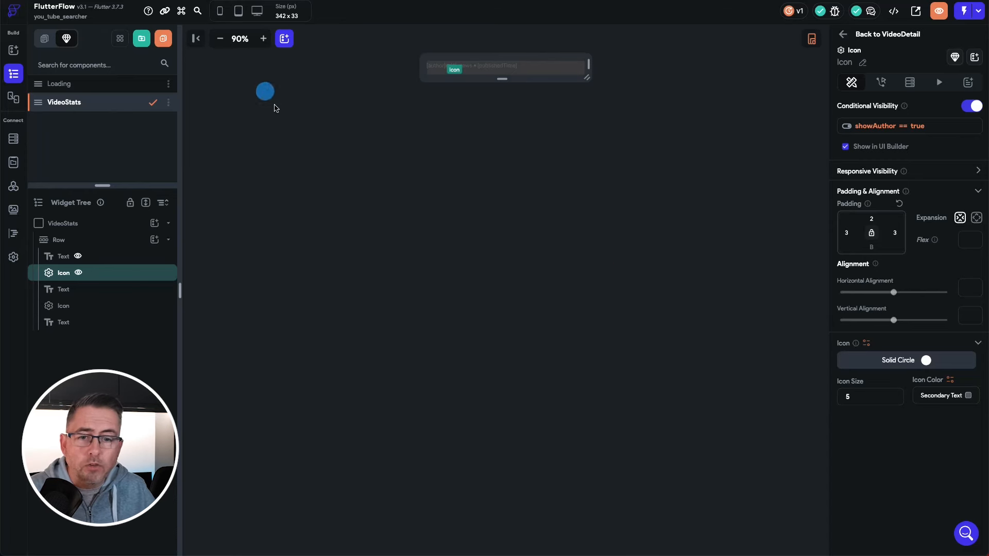
# - Enable showAuthor on the VideoStats component on HomePage and on the one below the main video title on VideoDetail
pyautogui.click(44, 39)
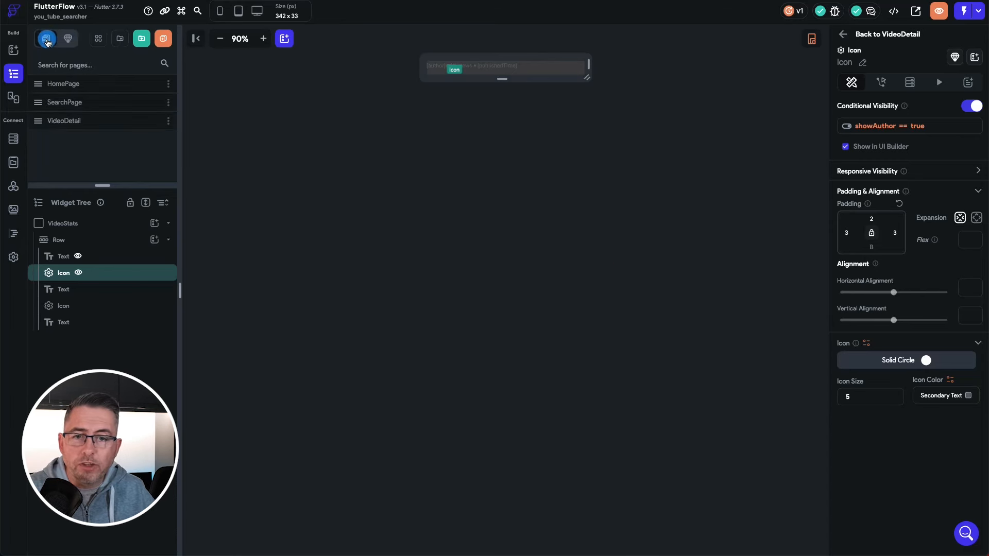
pyautogui.click(62, 84)
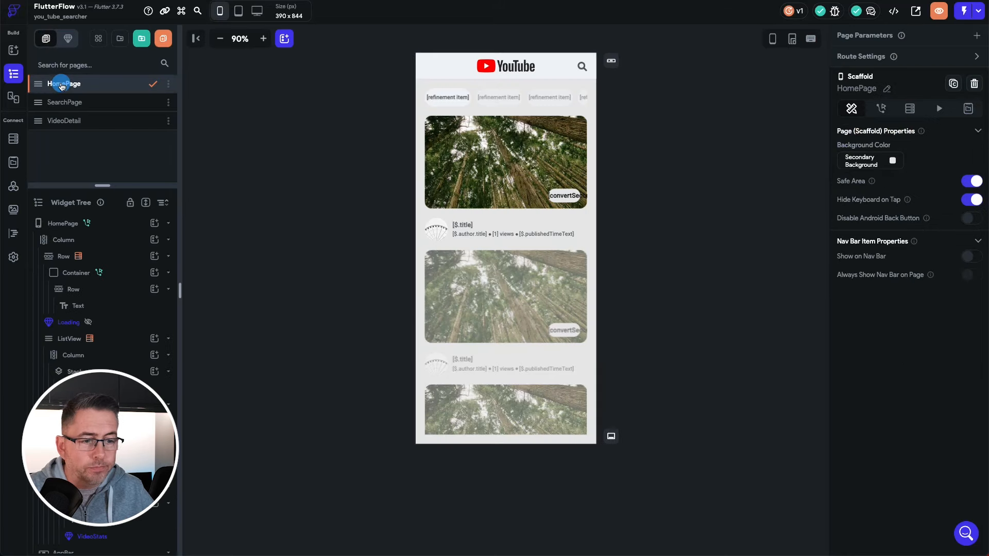
pyautogui.click(469, 233)
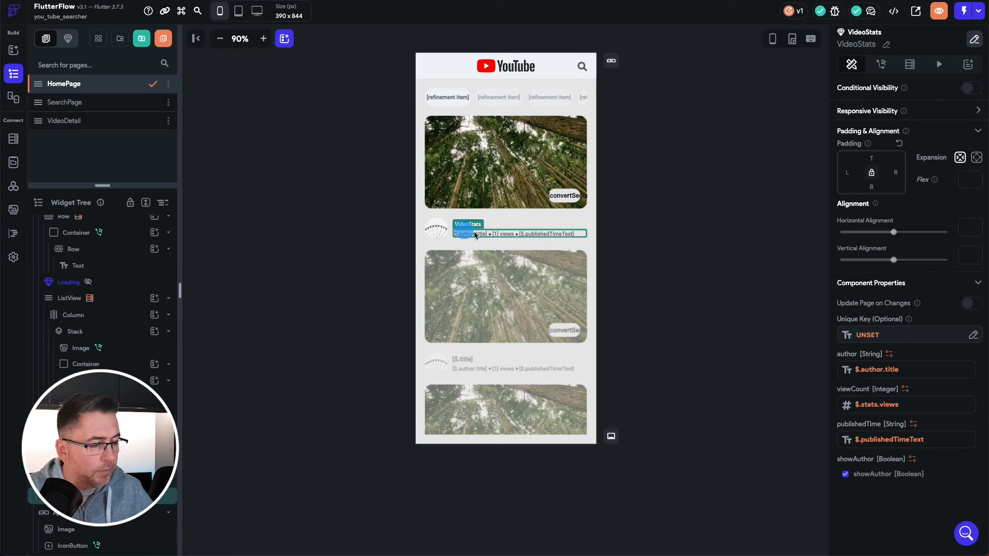
pyautogui.click(888, 473)
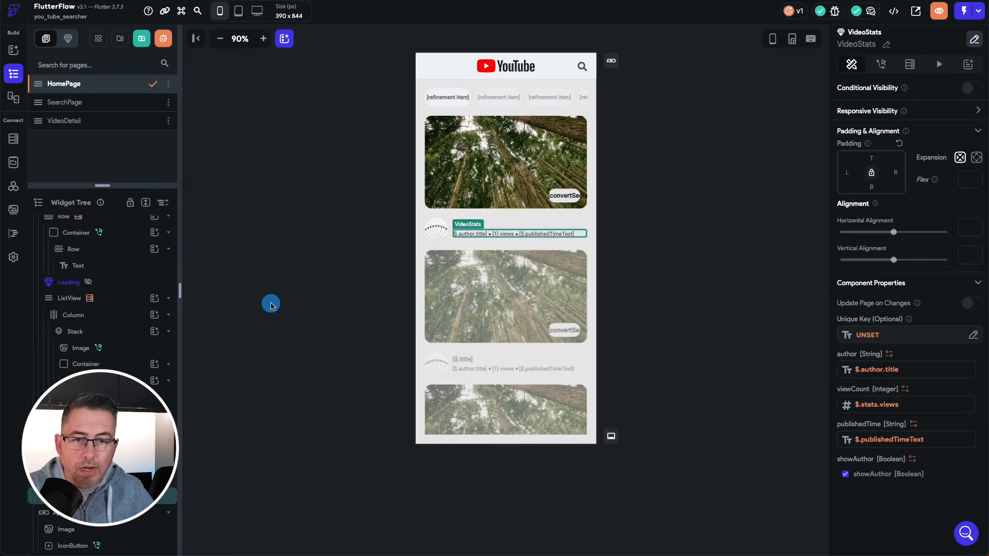
pyautogui.click(71, 122)
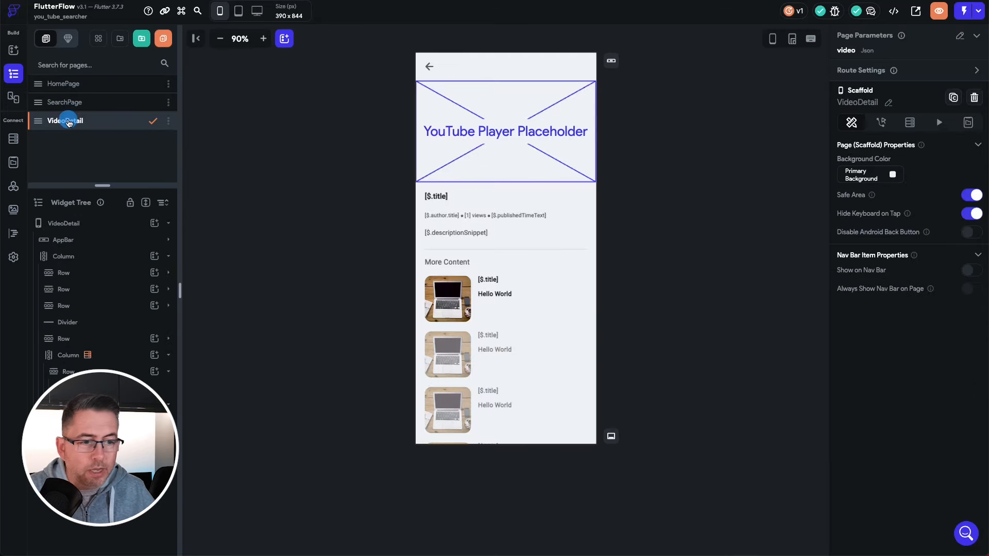
pyautogui.click(445, 216)
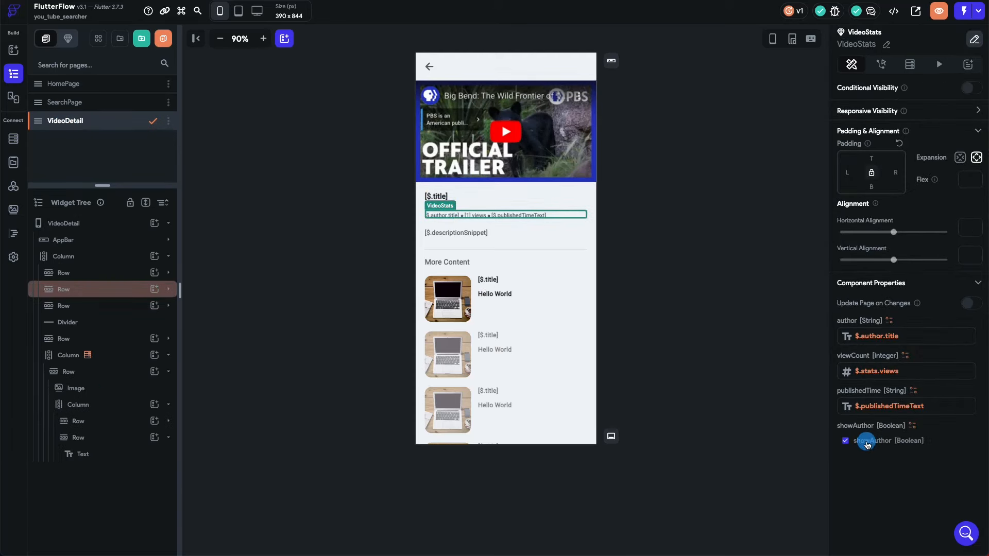
# - Replace the Hello World text in the More Content item's second row with a VideoStats component
pyautogui.click(496, 295)
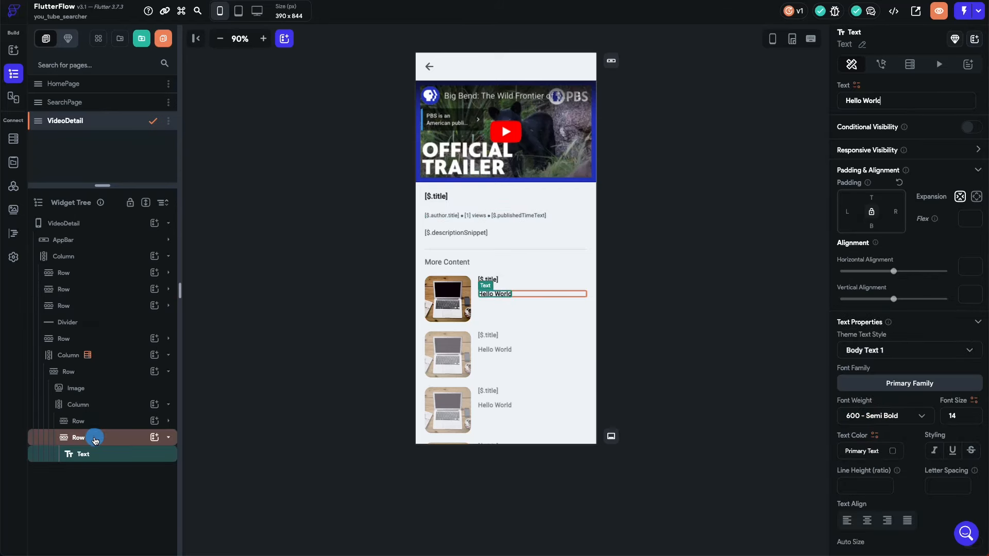
pyautogui.click(156, 438)
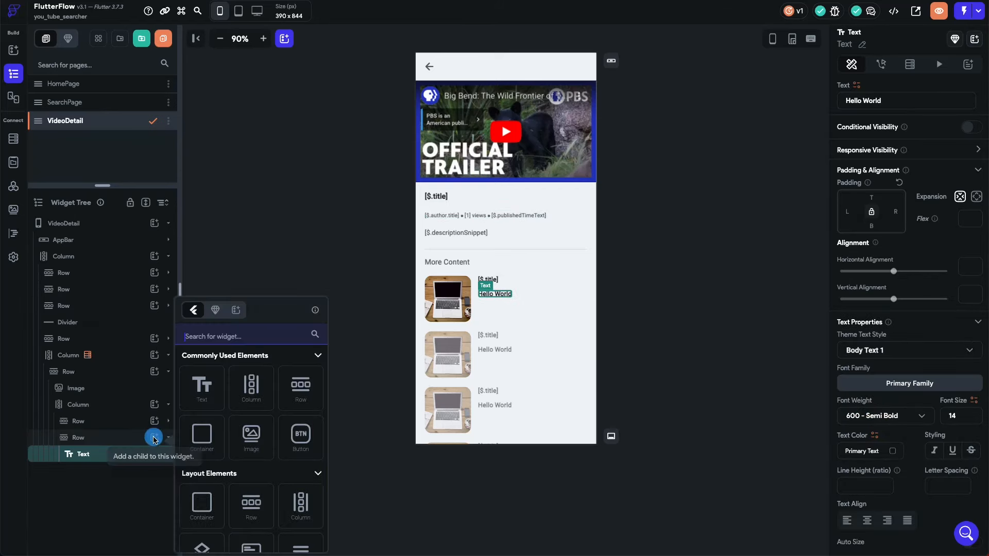
pyautogui.click(217, 311)
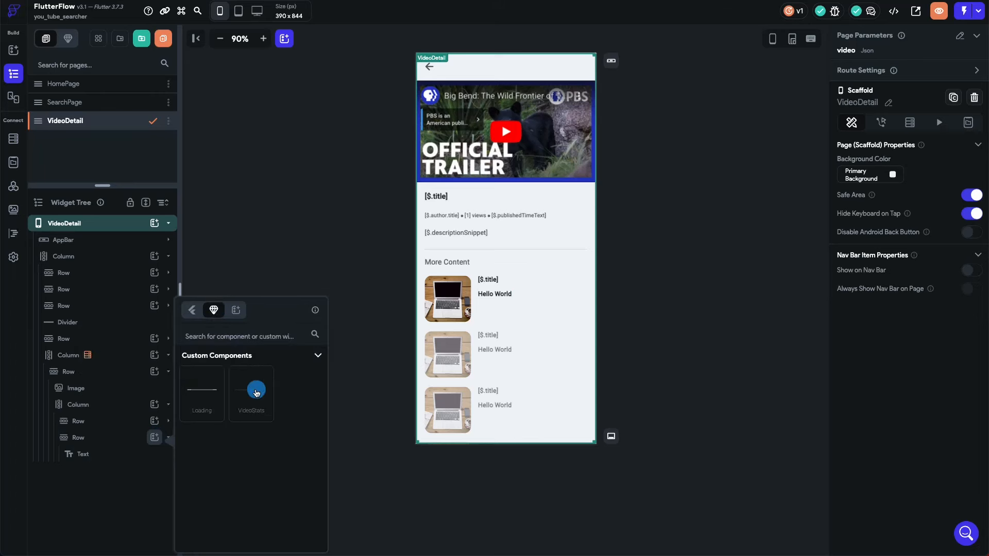
pyautogui.click(252, 390)
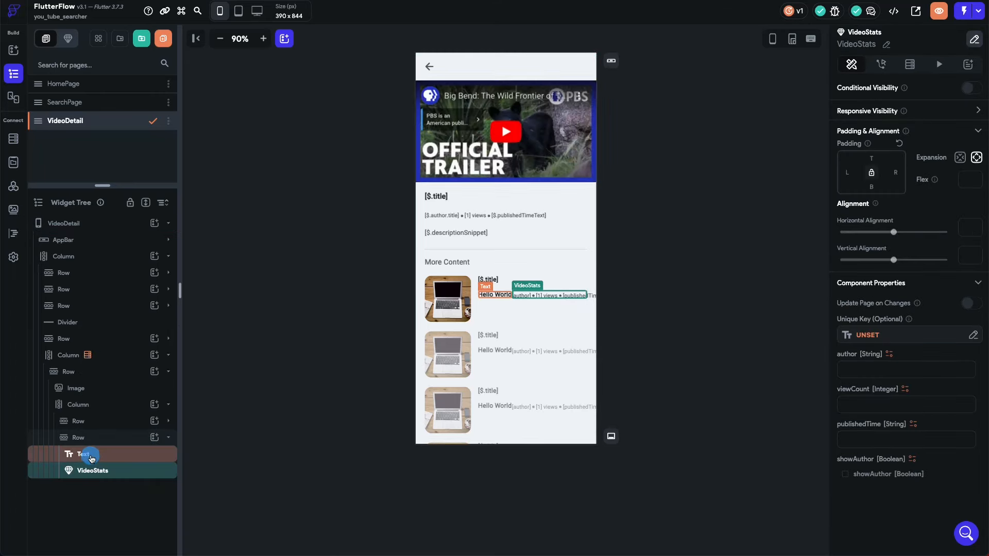
pyautogui.click(91, 457)
pyautogui.rightClick(91, 457)
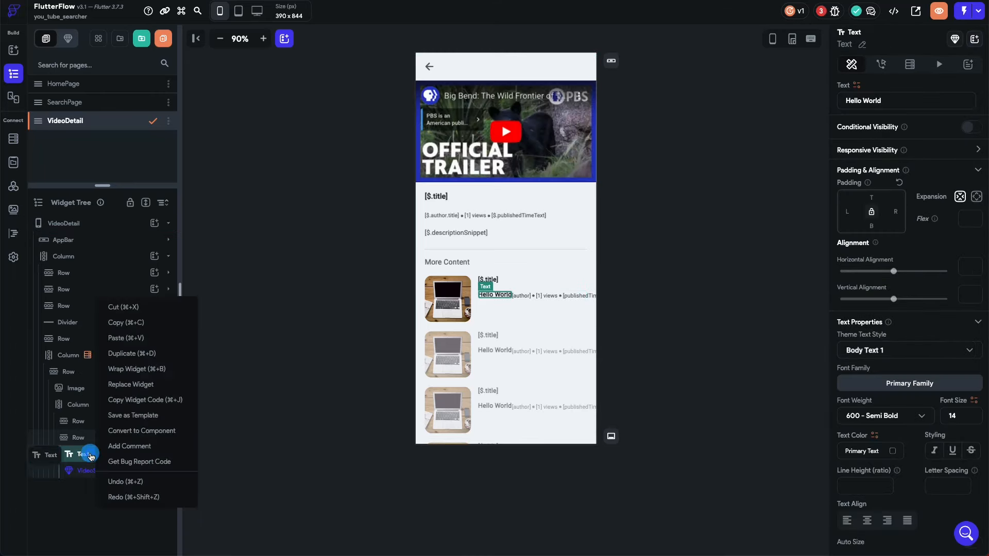
pyautogui.click(124, 309)
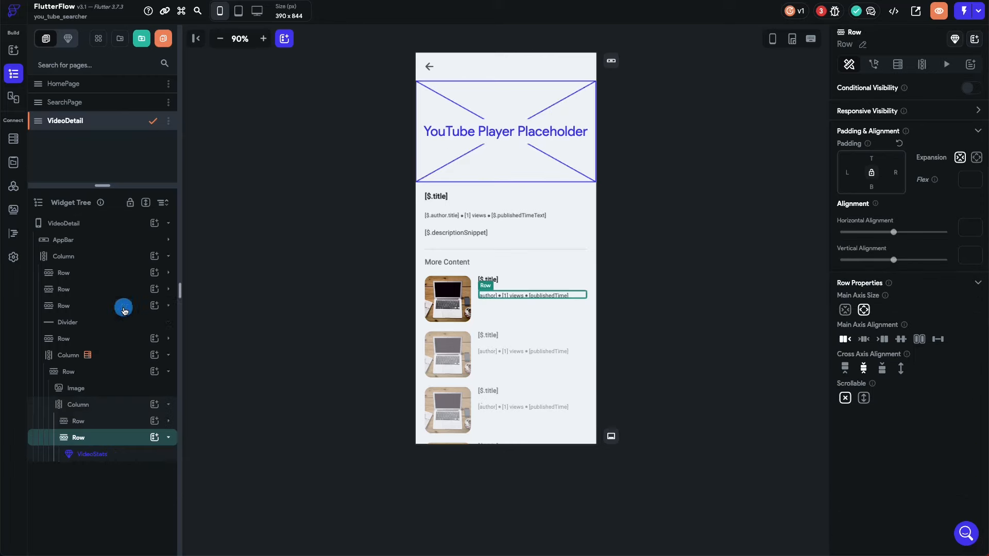
# - Bind the More Content VideoStats author parameter to the channelVideo Item with JSON path $.author.title
pyautogui.click(89, 456)
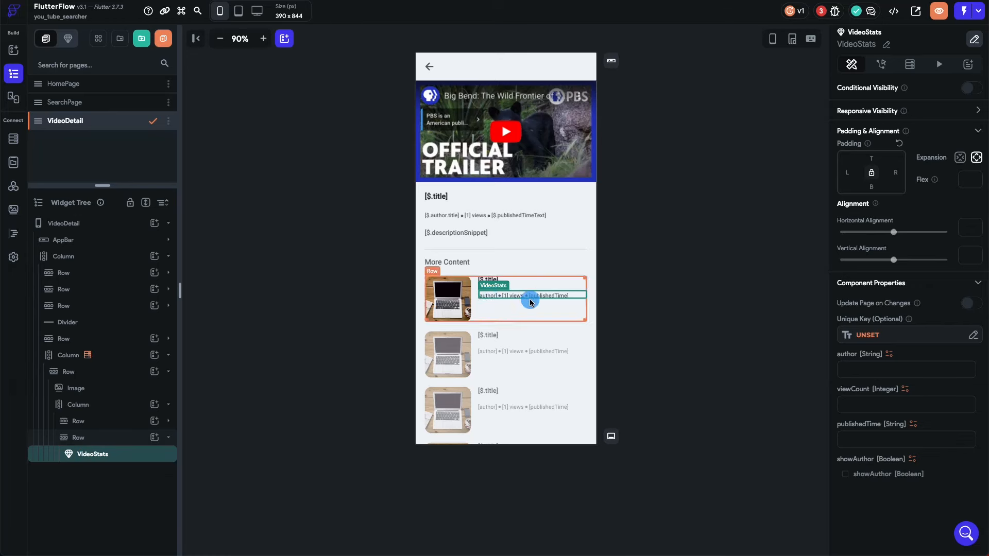
pyautogui.click(889, 355)
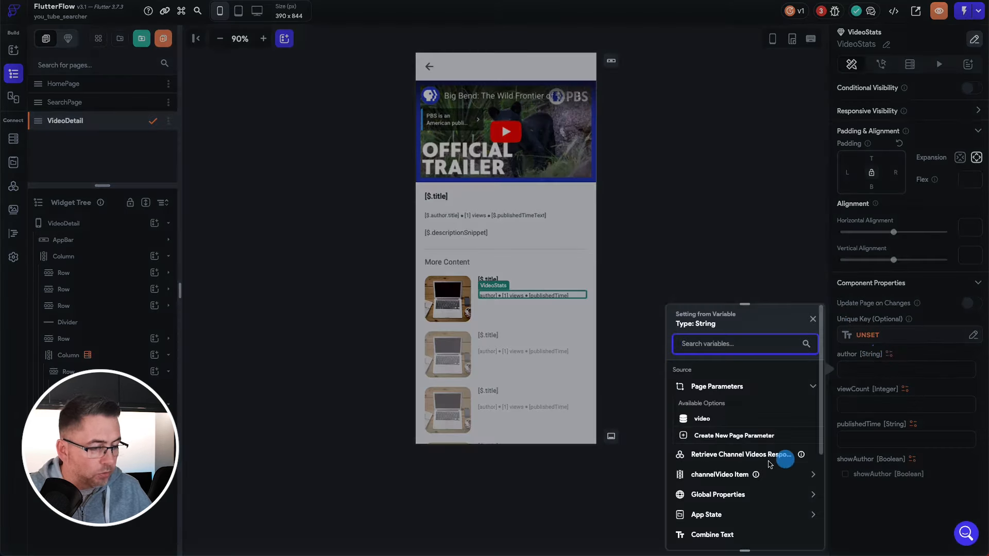
pyautogui.click(719, 474)
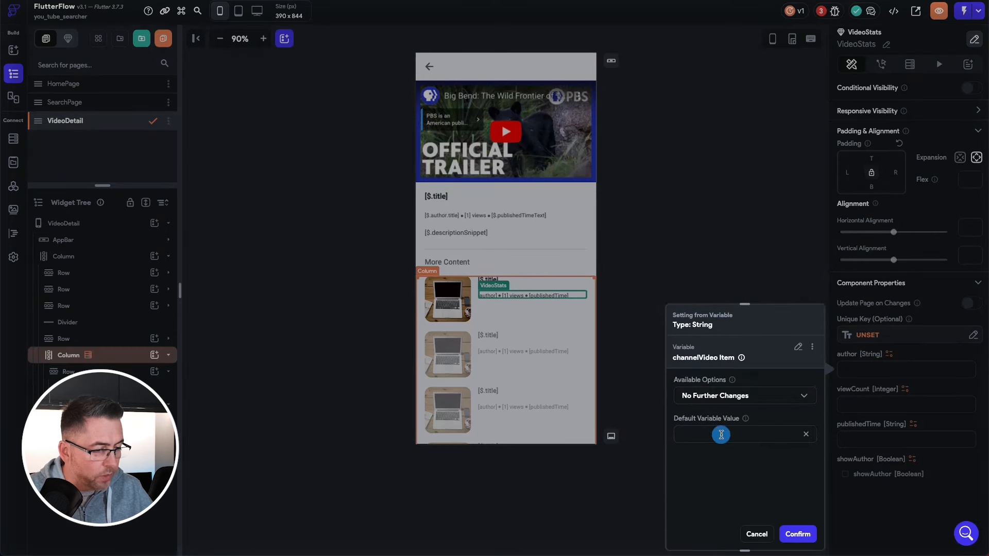
pyautogui.click(726, 397)
pyautogui.click(717, 374)
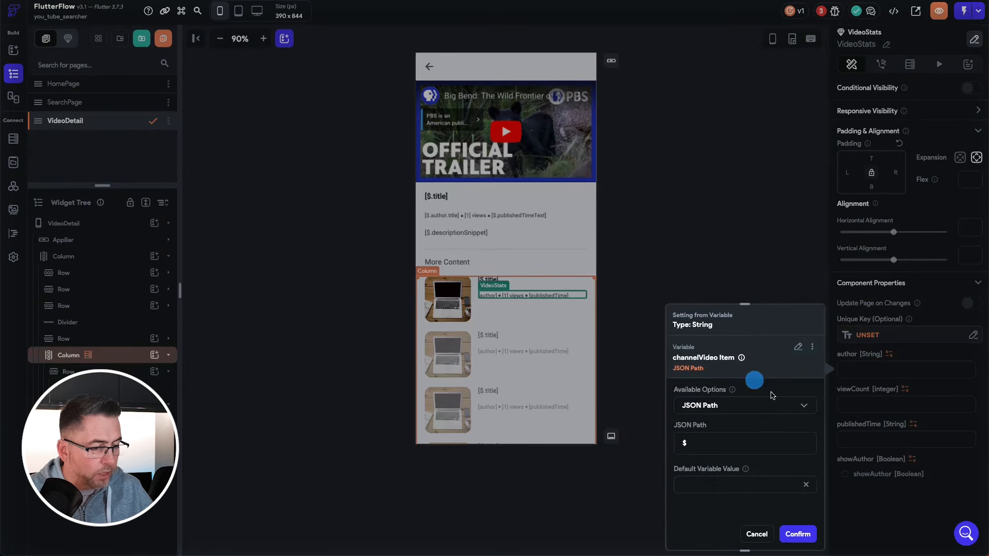
pyautogui.click(710, 444)
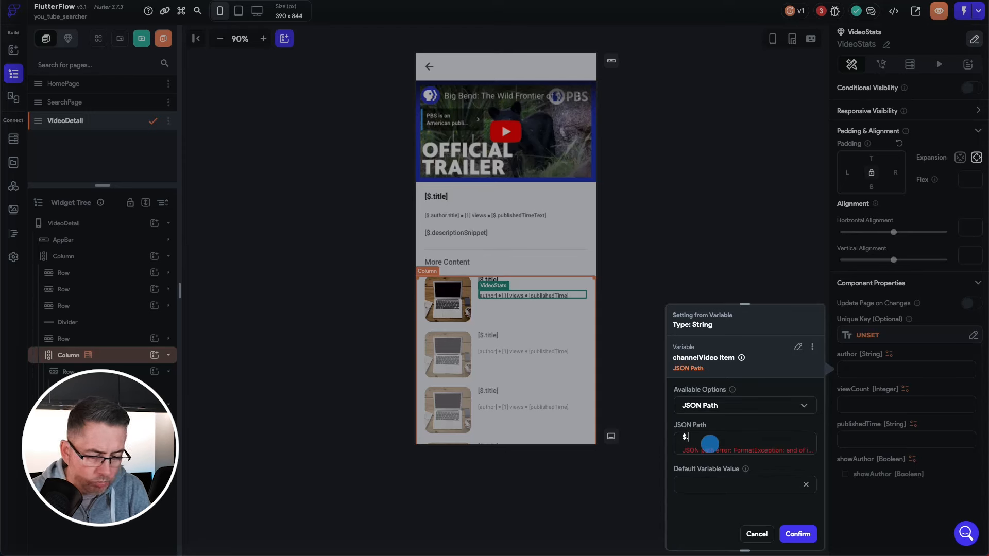
pyautogui.write('.author')
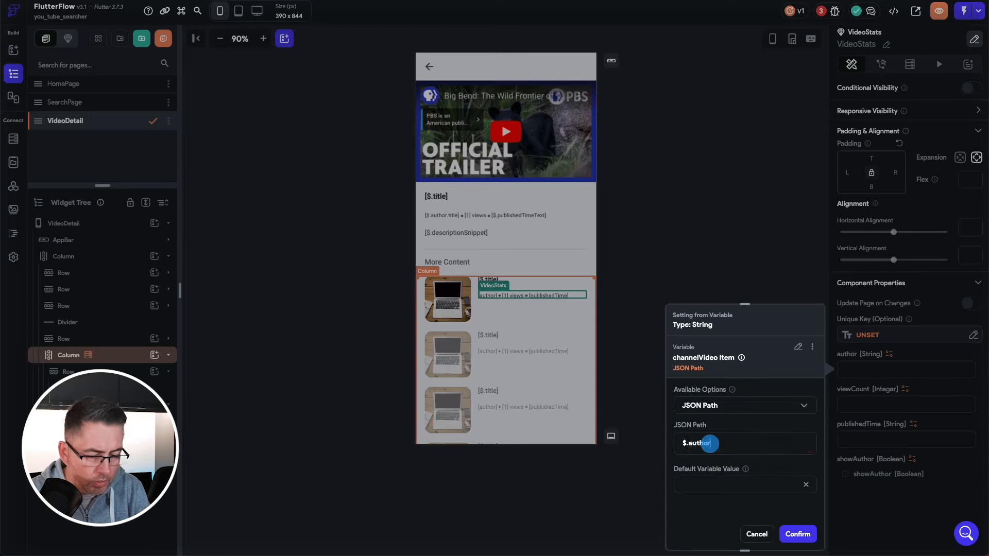
pyautogui.write('.n')
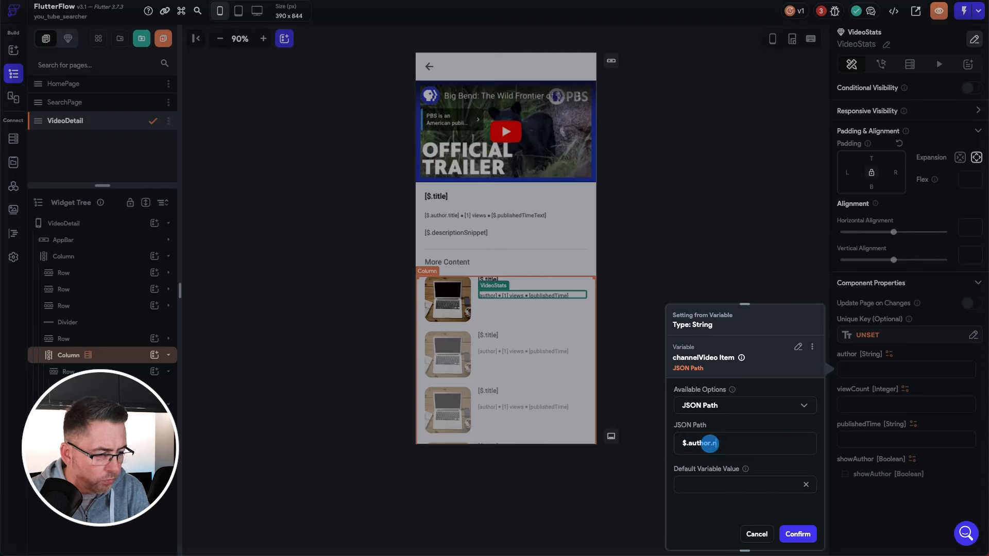
pyautogui.write('am.title')
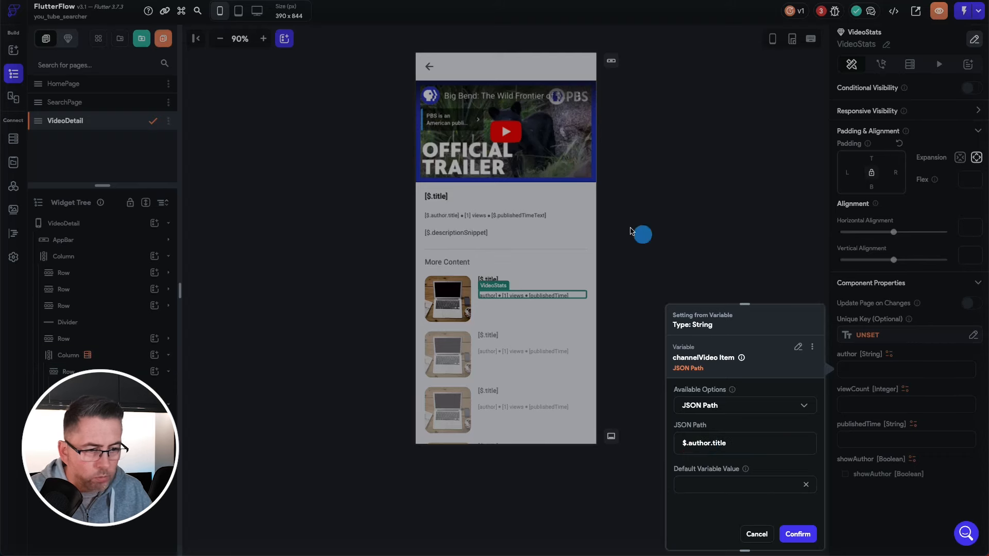
pyautogui.click(800, 534)
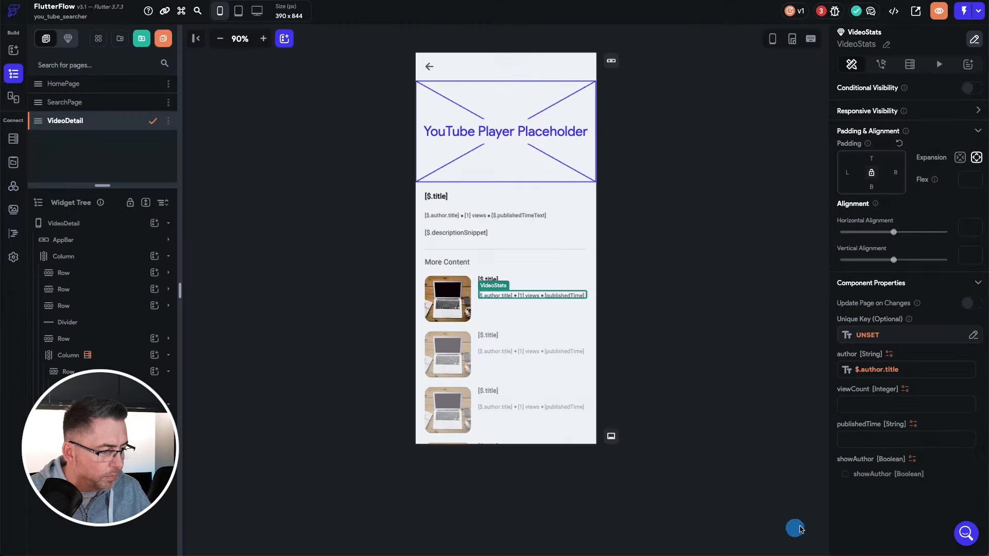
# - Bind the same VideoStats viewCount parameter to the channelVideo Item with JSON path $.stats.views
pyautogui.click(905, 391)
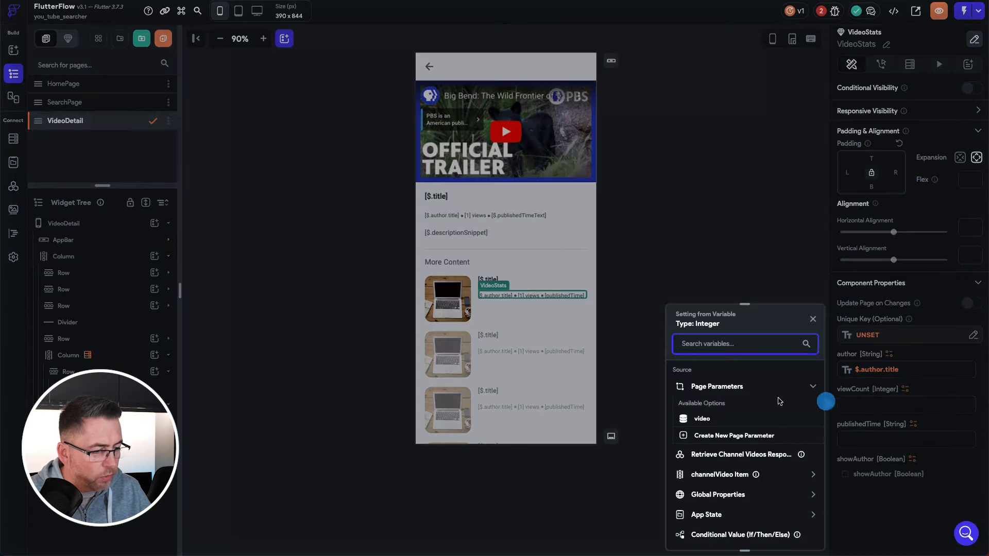
pyautogui.click(732, 478)
pyautogui.click(737, 395)
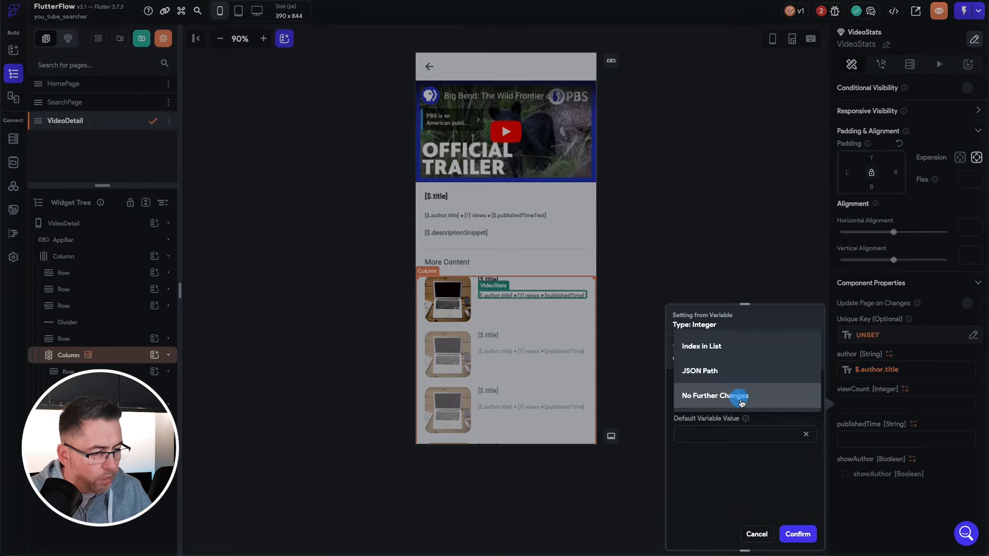
pyautogui.click(726, 379)
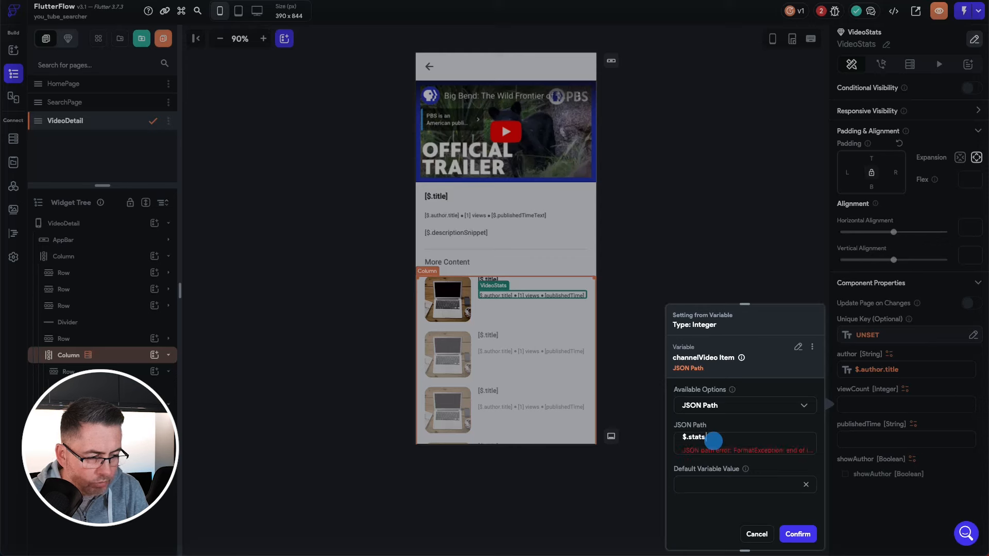
pyautogui.write('.stats.views')
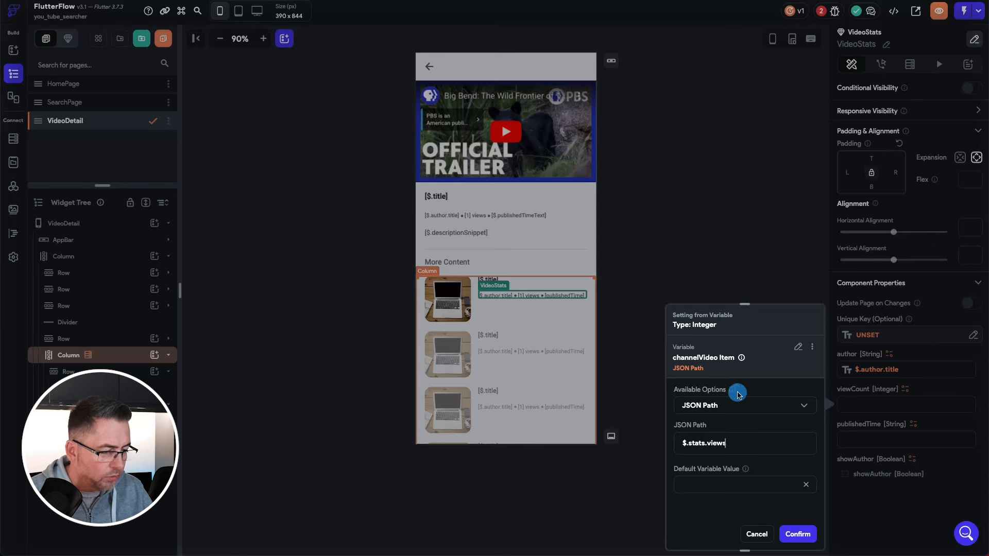
pyautogui.click(793, 537)
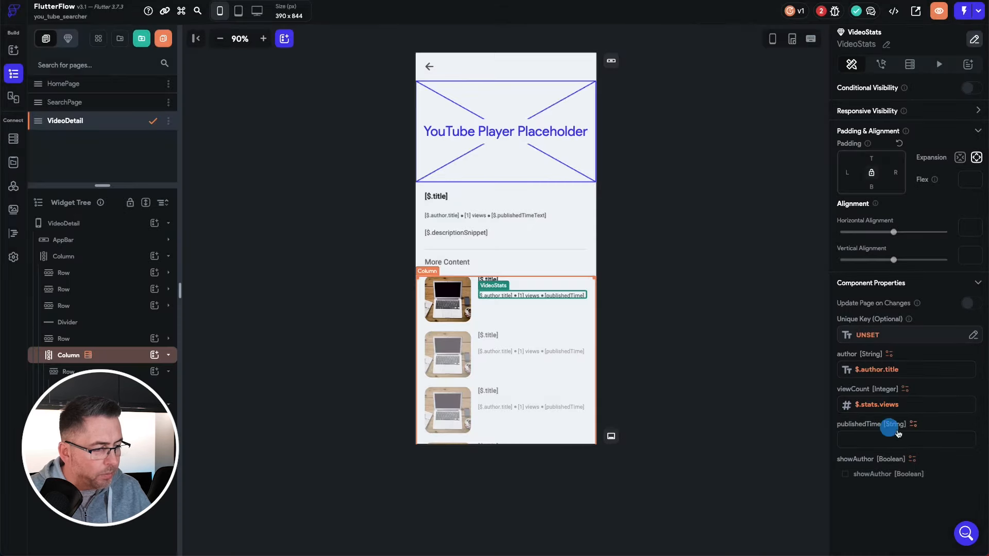
# - Bind the same VideoStats publishedTime parameter to the channelVideo Item with JSON path $.publishedTimeText
pyautogui.click(913, 425)
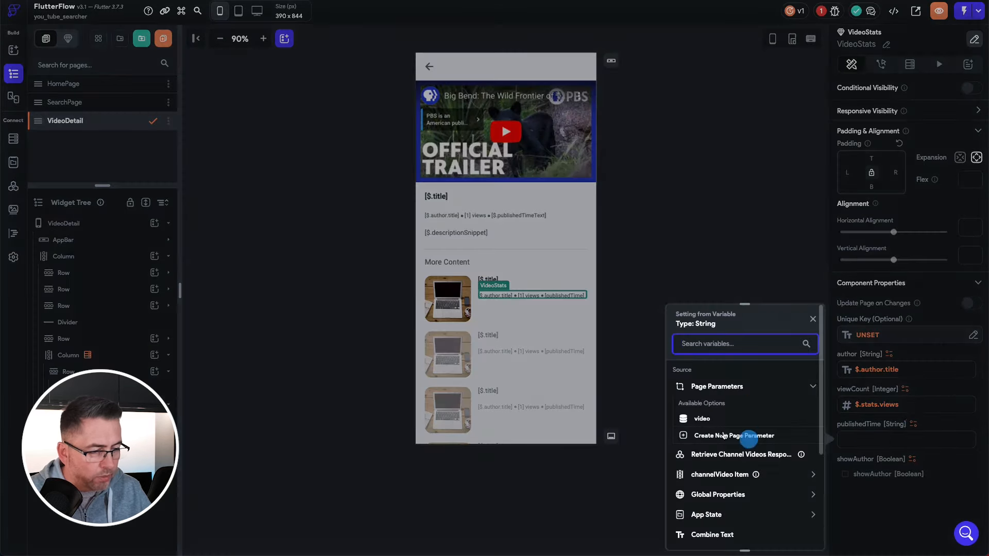
pyautogui.click(723, 473)
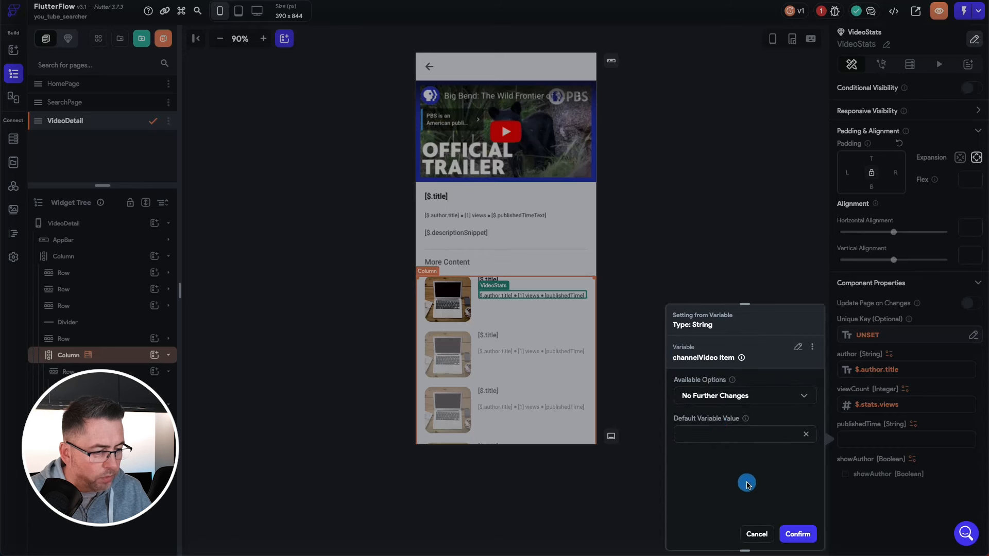
pyautogui.click(708, 400)
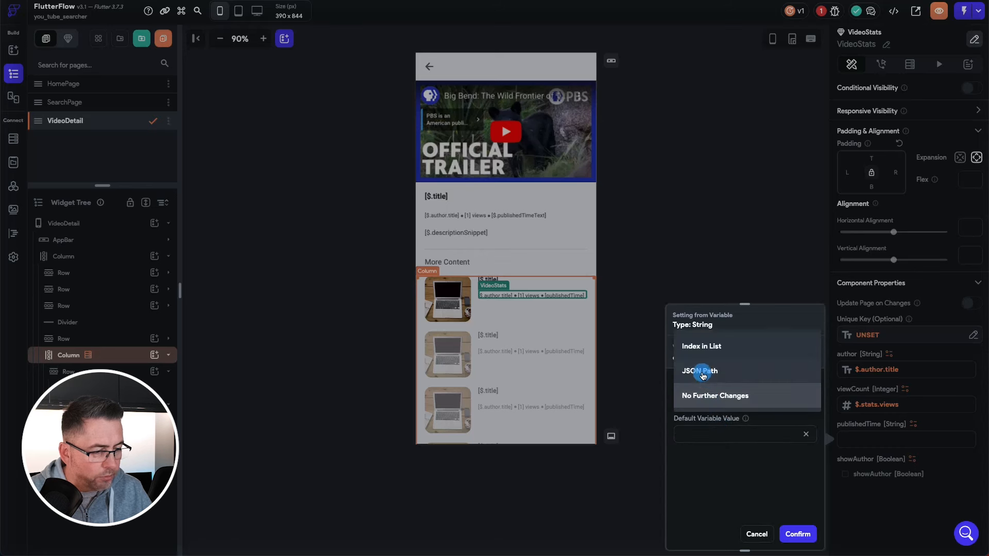
pyautogui.click(702, 374)
pyautogui.click(724, 444)
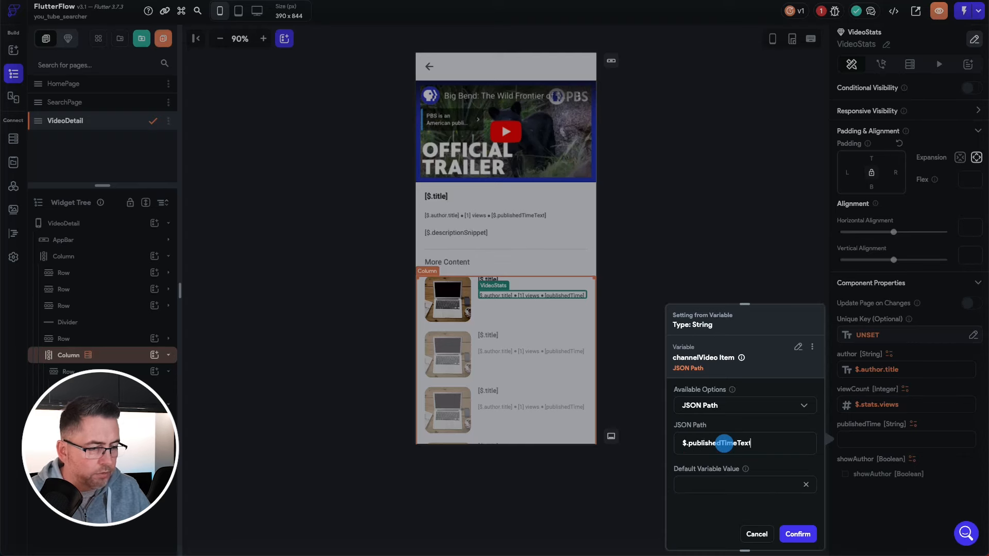
pyautogui.click(796, 534)
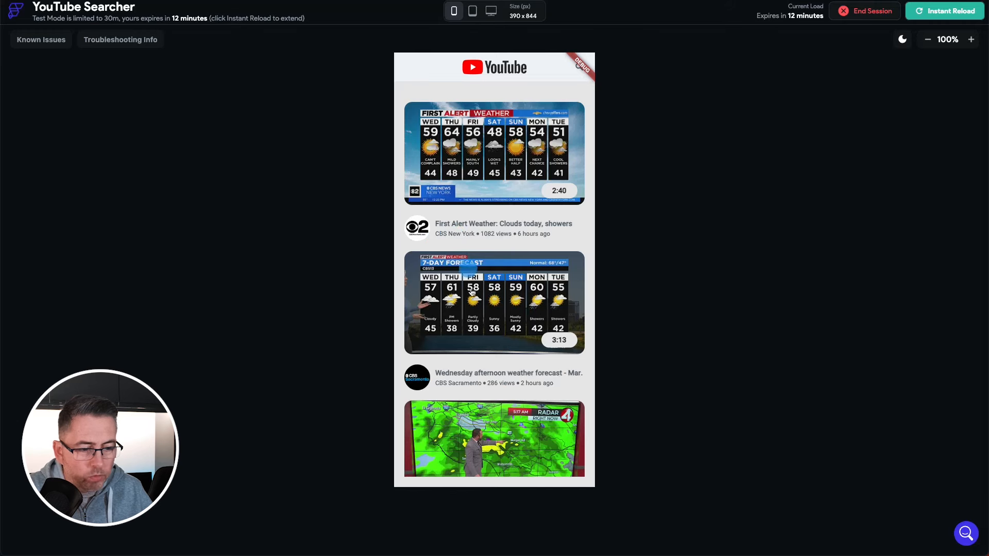
# - Open the first weather video in the test app and check the stats shown in its More Content list
pyautogui.click(484, 157)
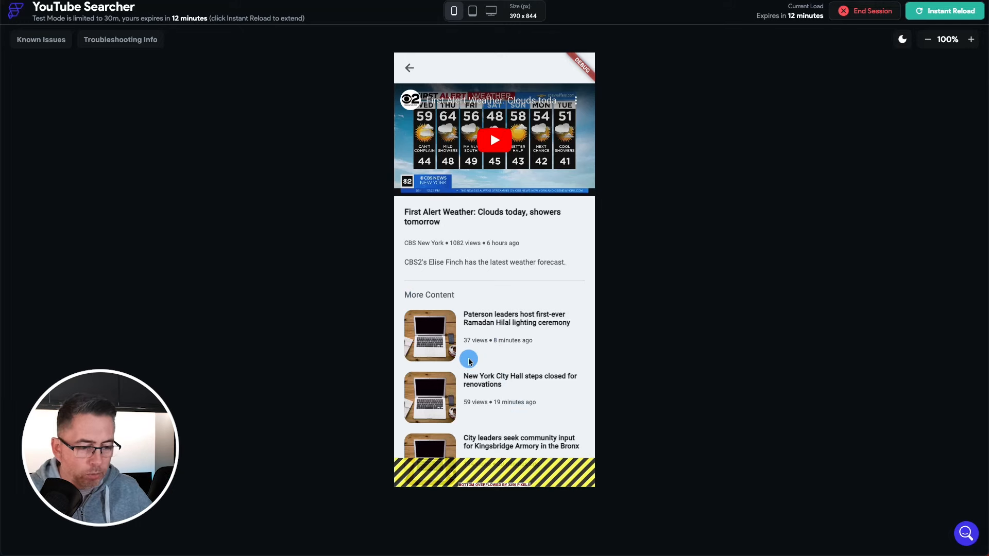
pyautogui.click(170, 0)
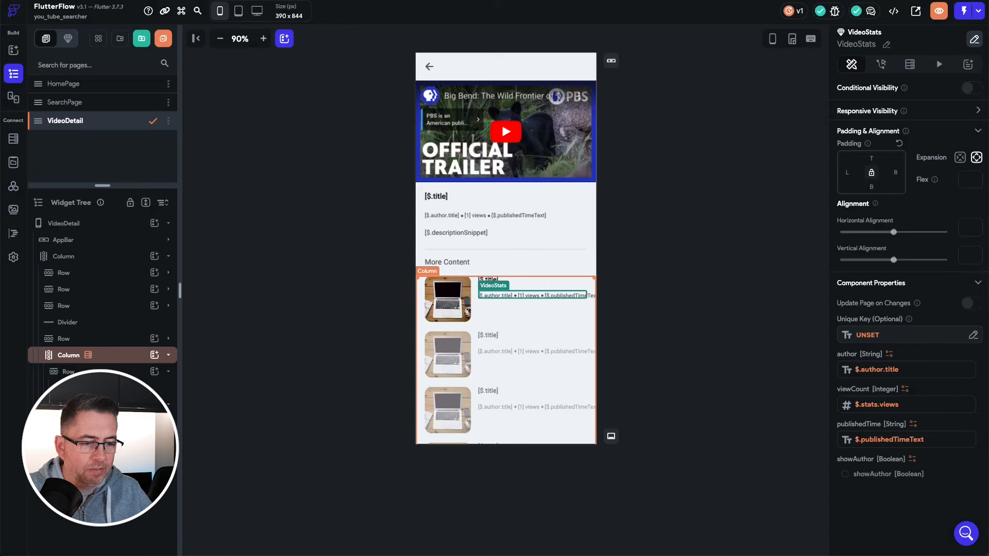
# - Make the VideoDetail page's main column, which holds the video details and More Content list, scrollable
pyautogui.click(556, 315)
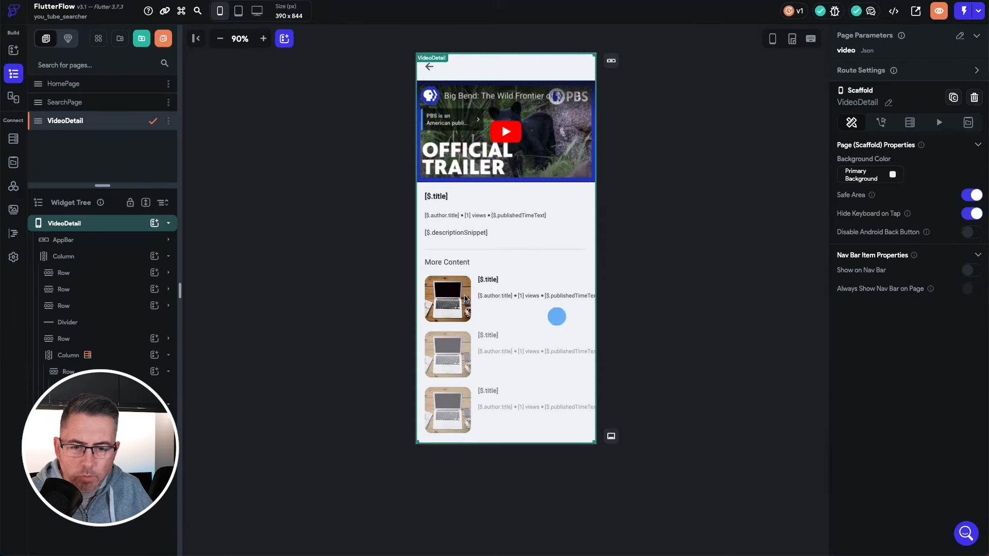
pyautogui.click(67, 261)
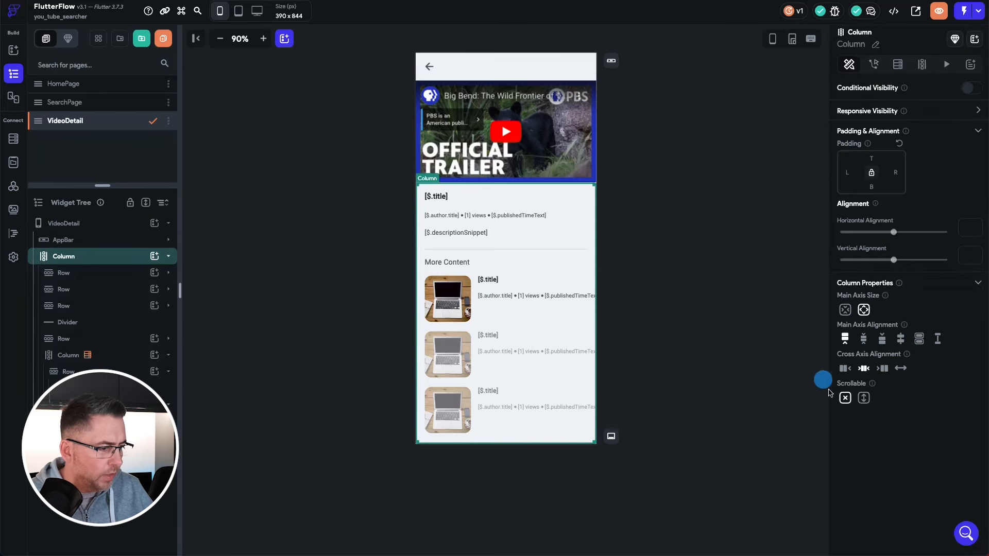
pyautogui.click(864, 399)
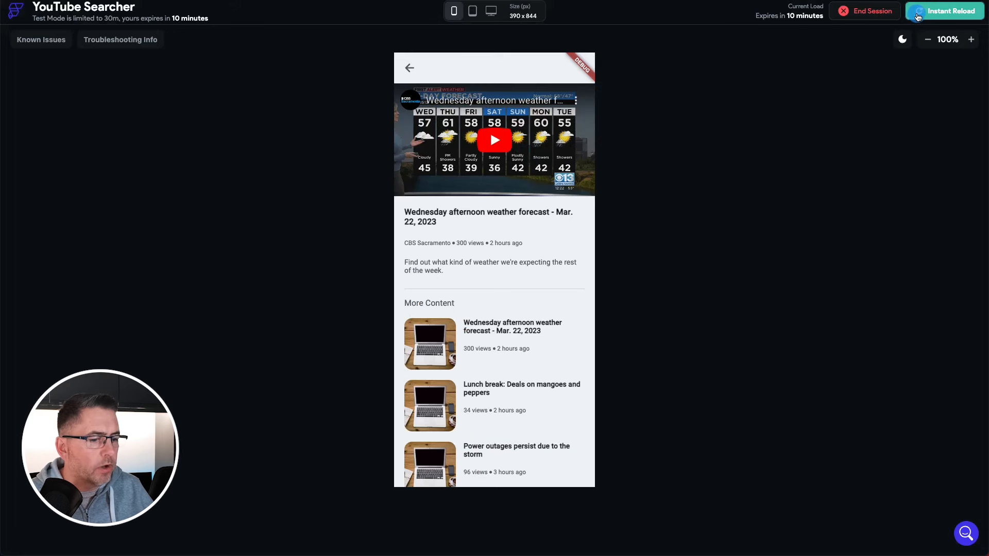
# - Reload the test app, open the first weather video and check that its detail page scrolls through the More Content list
pyautogui.click(945, 10)
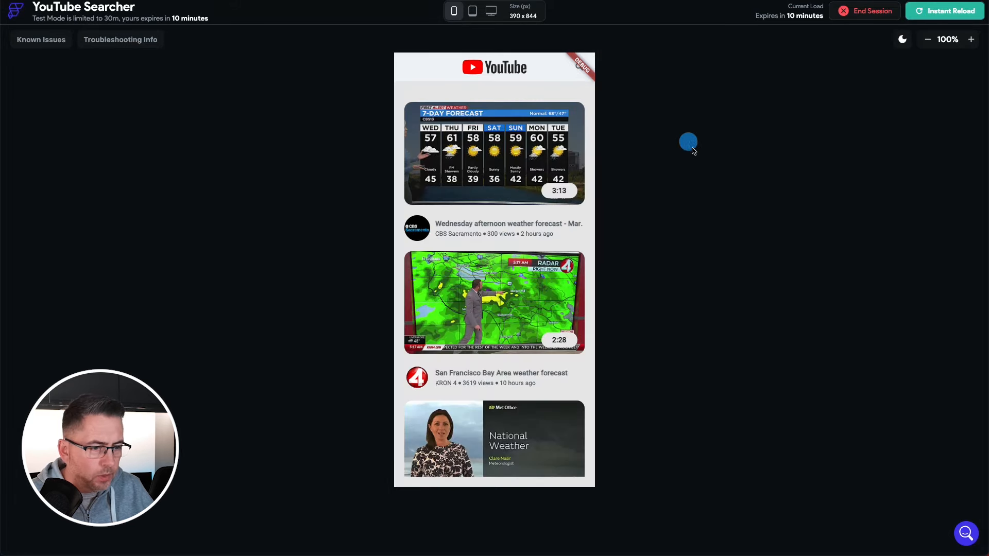
pyautogui.click(489, 160)
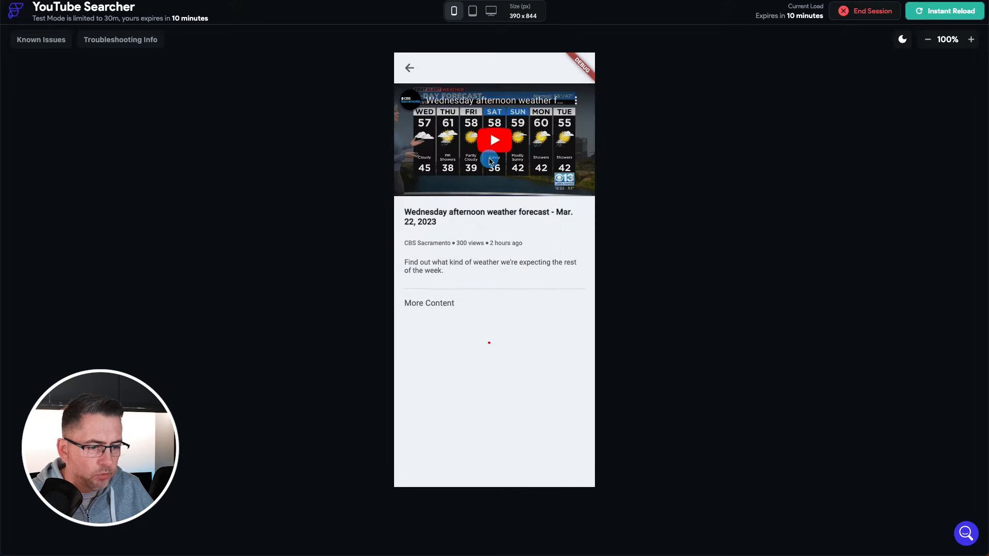
pyautogui.moveTo(516, 358); pyautogui.dragTo(512, 185)
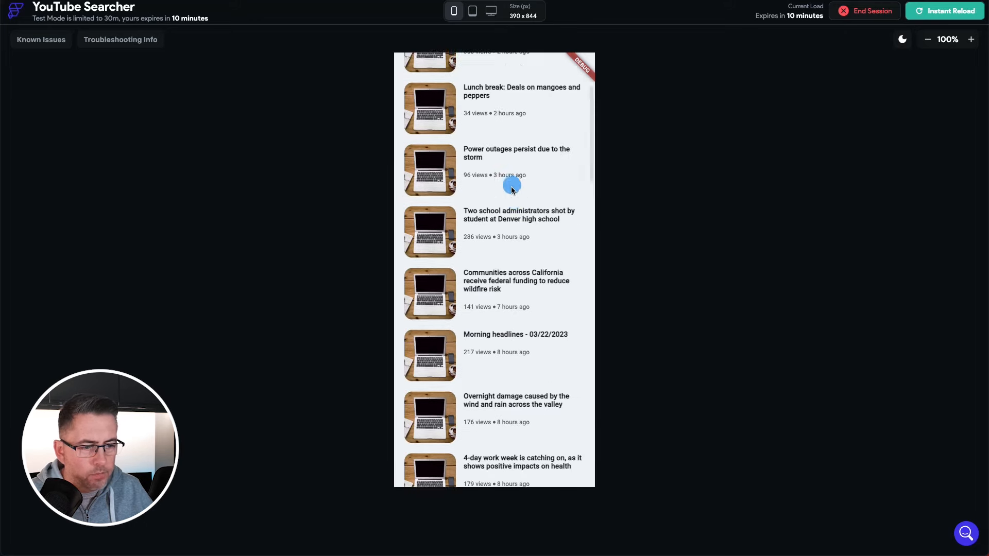
pyautogui.moveTo(517, 263); pyautogui.dragTo(517, 362)
pyautogui.moveTo(510, 227); pyautogui.dragTo(516, 352)
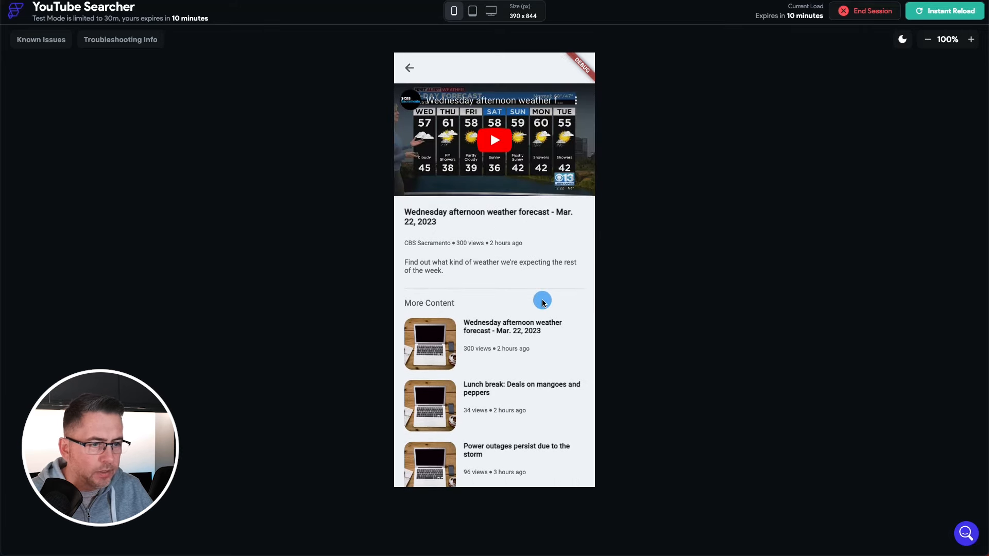
pyautogui.moveTo(539, 329)
pyautogui.mouseDown()
pyautogui.moveTo(538, 315)
pyautogui.moveTo(536, 339)
pyautogui.mouseUp()
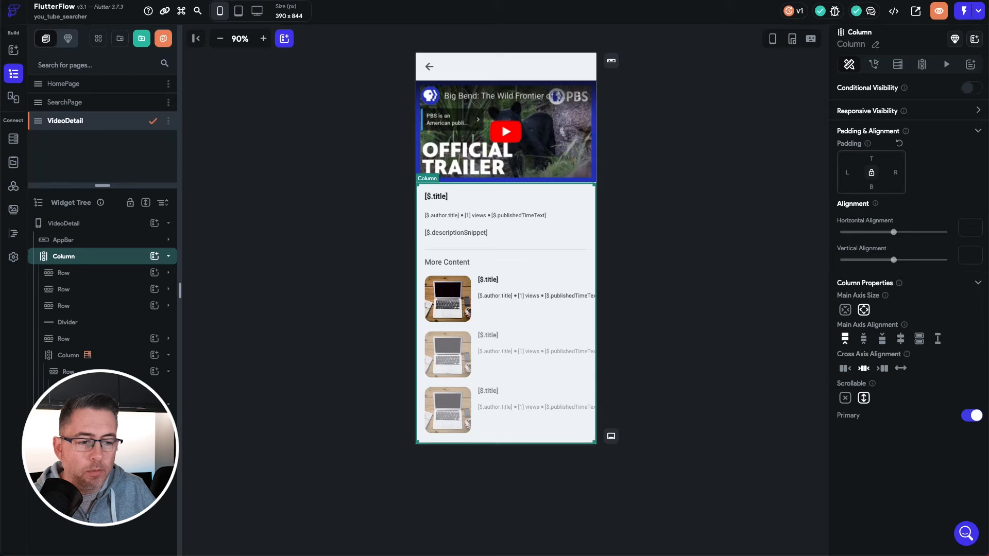
# - Bind the More Content image's network path to the channelVideo Item with JSON path $.thumbnails[0].url
pyautogui.click(293, 91)
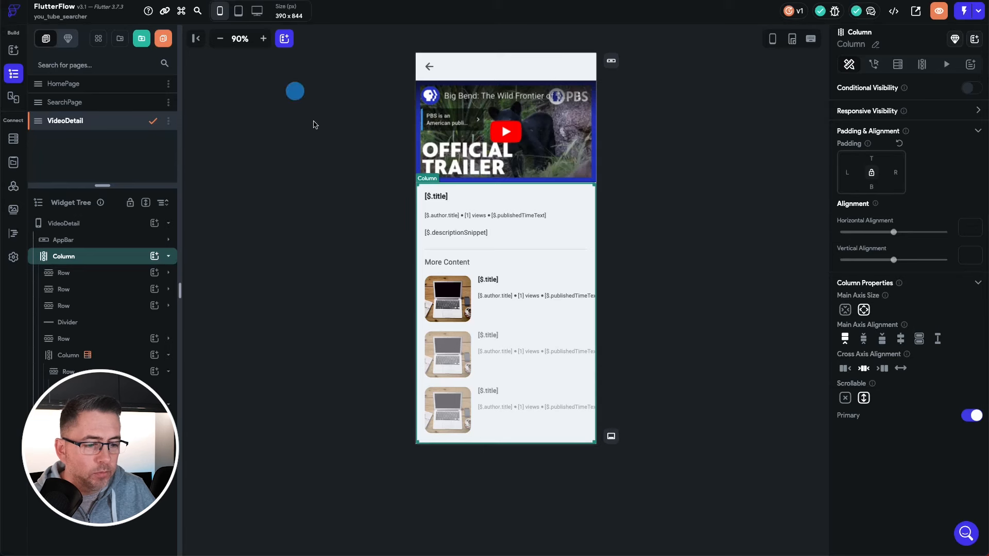
pyautogui.click(442, 297)
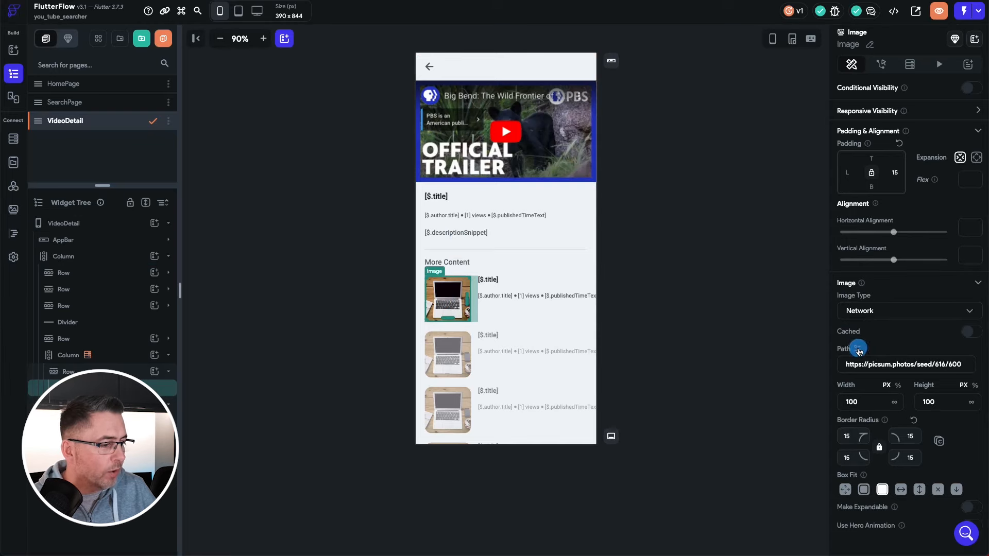
pyautogui.click(858, 349)
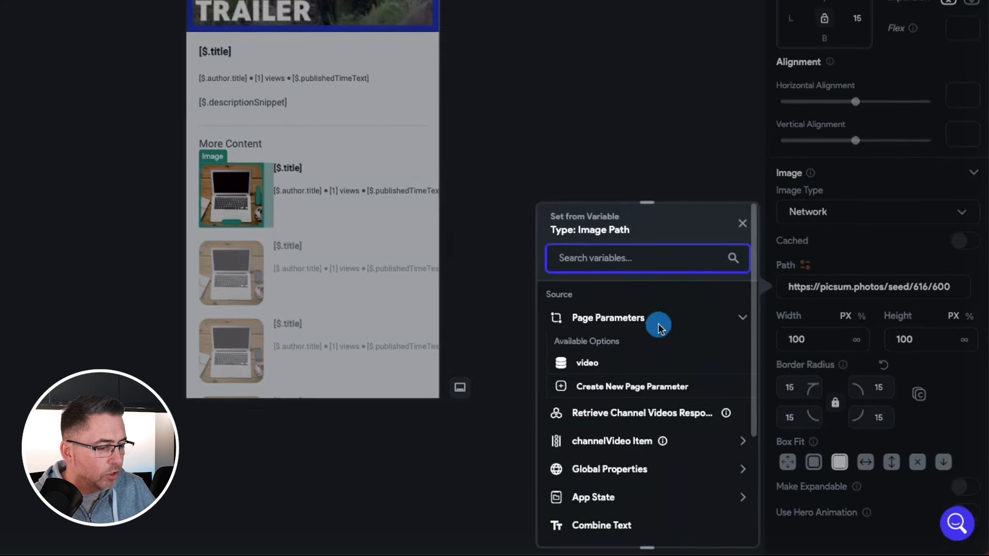
pyautogui.click(616, 442)
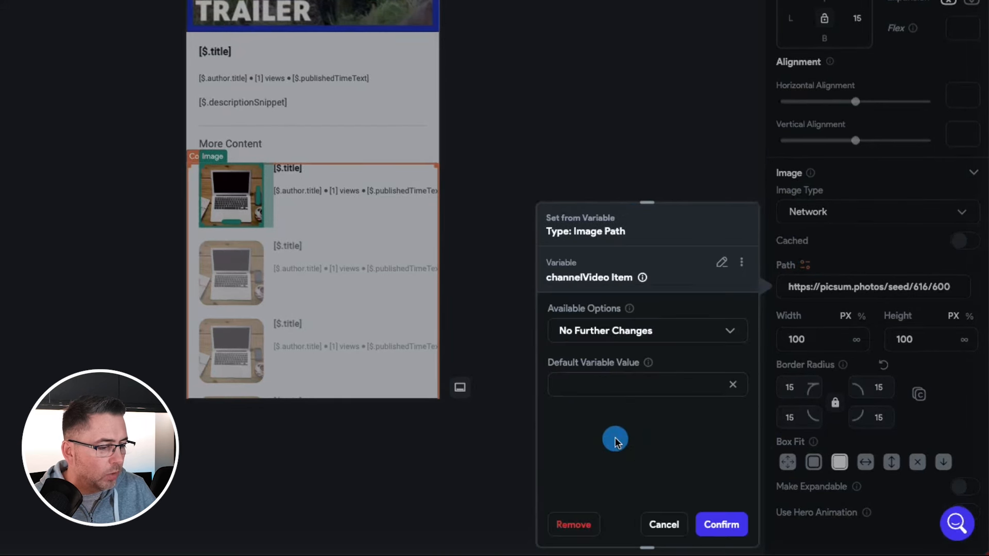
pyautogui.click(602, 328)
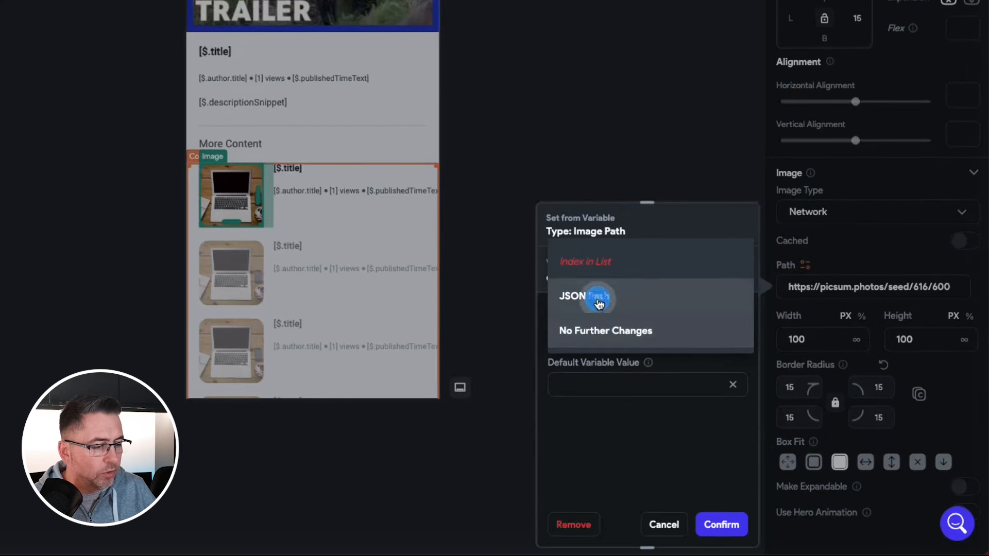
pyautogui.click(598, 297)
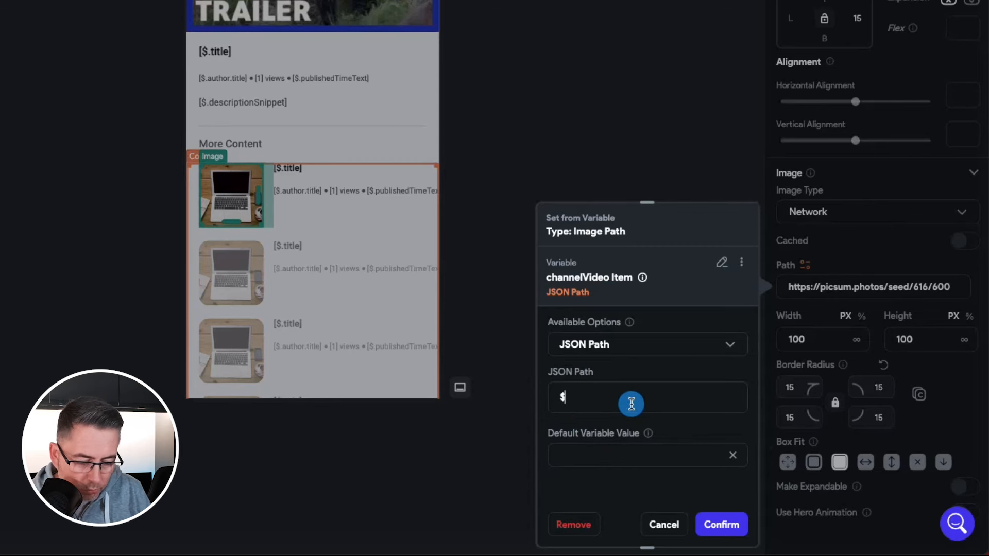
pyautogui.write('.thumb')
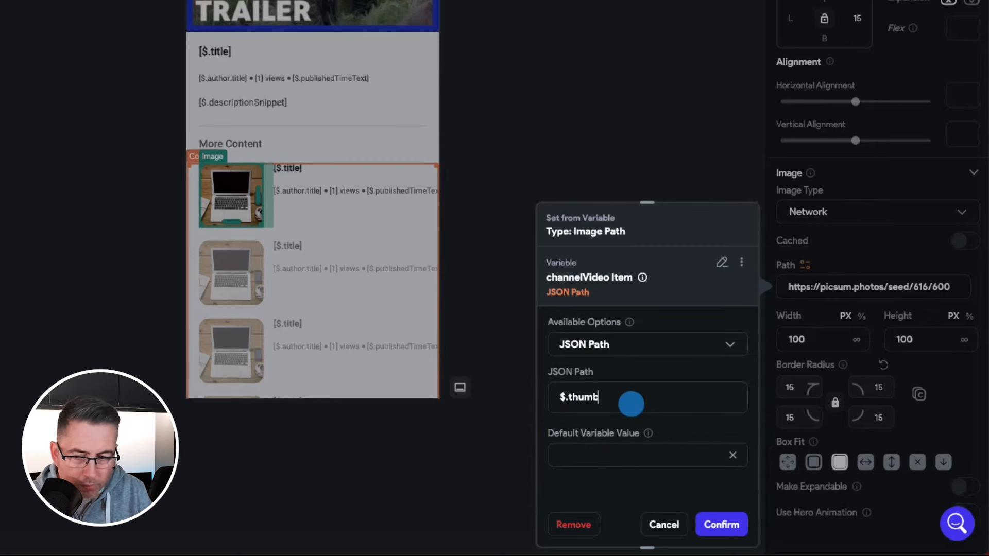
pyautogui.write('nails')
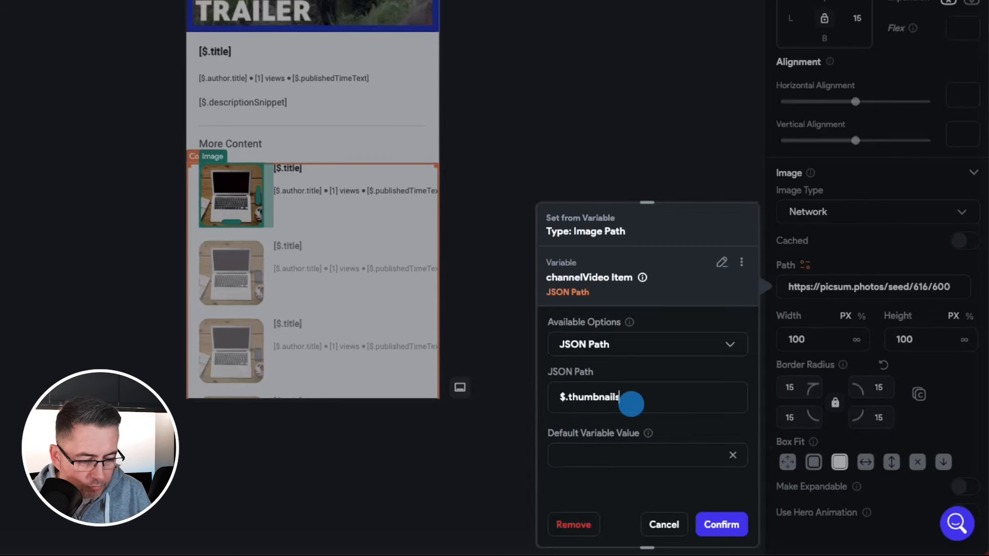
pyautogui.write('[')
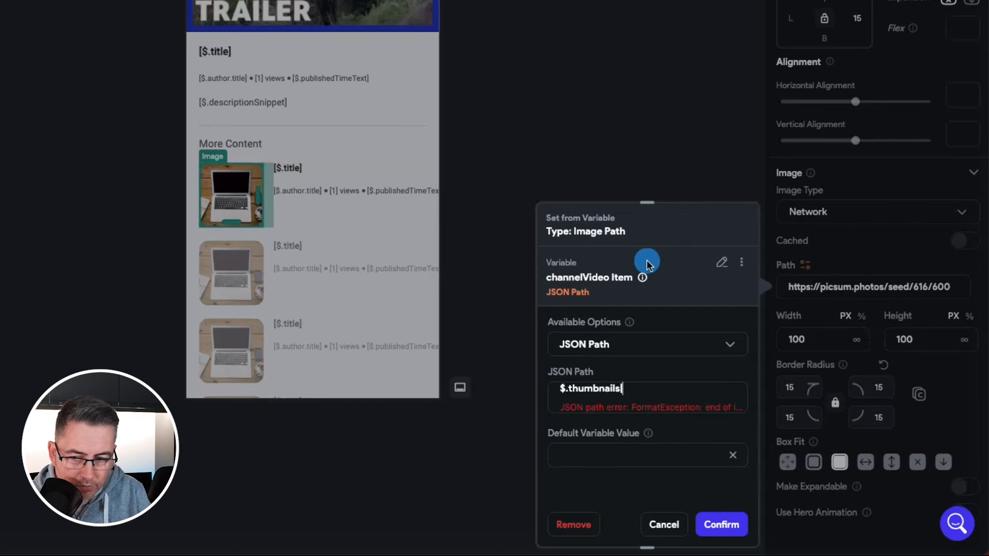
pyautogui.write('0]')
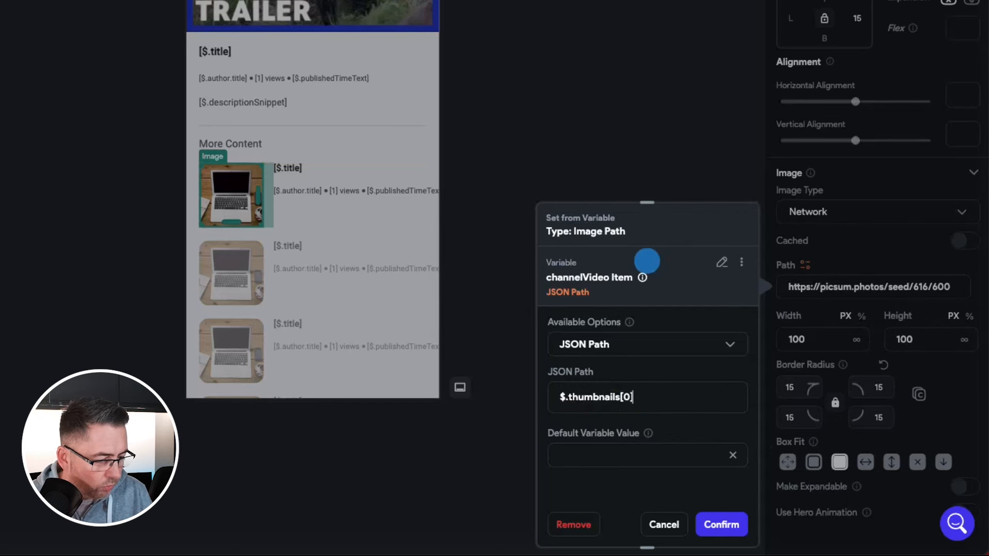
pyautogui.write('.u')
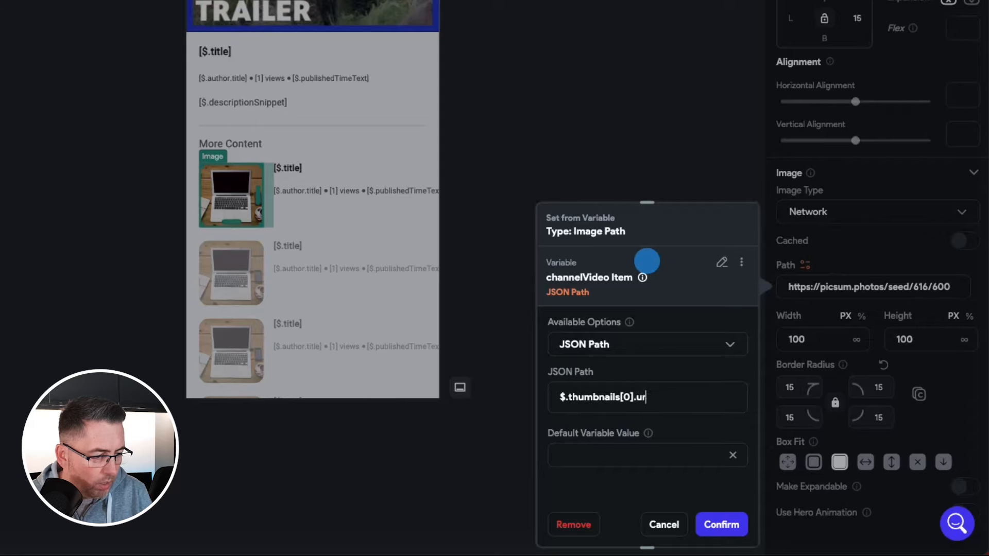
pyautogui.write('rl')
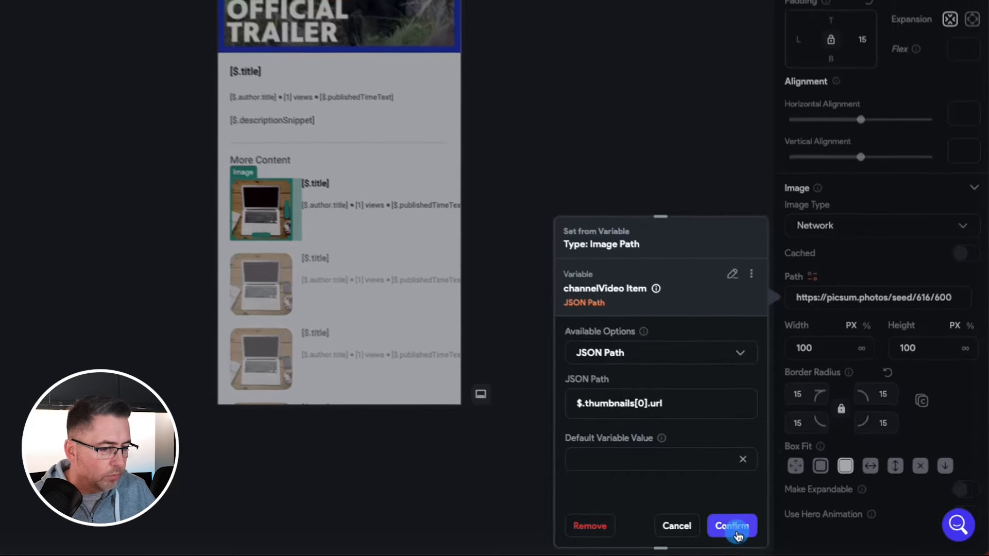
pyautogui.click(721, 524)
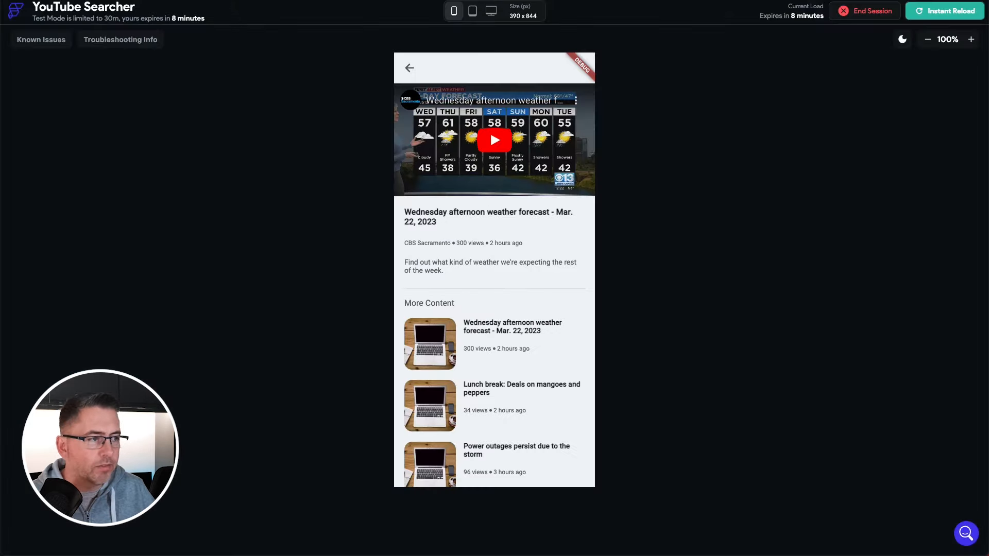
# - Reload the test app and check the thumbnails in the weather video's More Content list
pyautogui.click(927, 12)
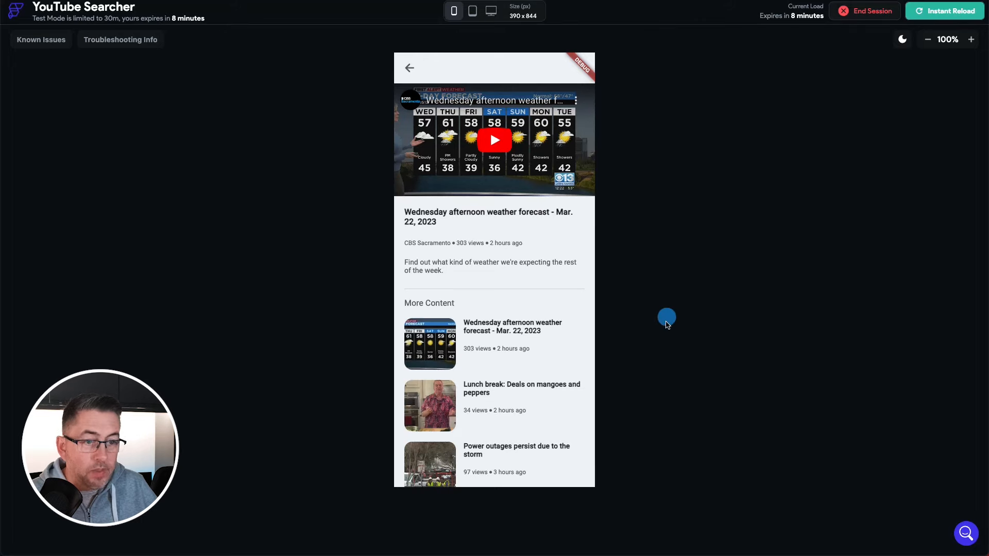
pyautogui.moveTo(542, 361); pyautogui.dragTo(536, 329)
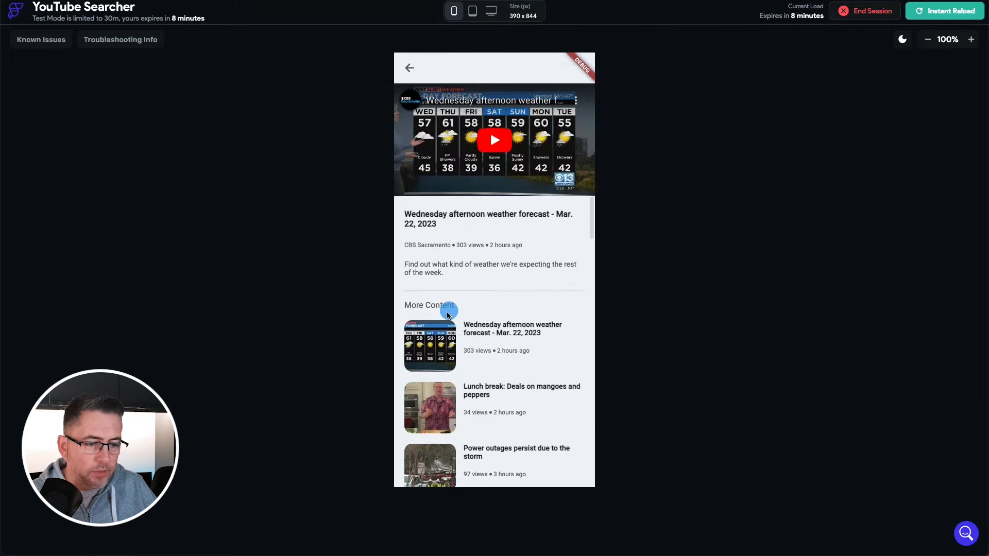